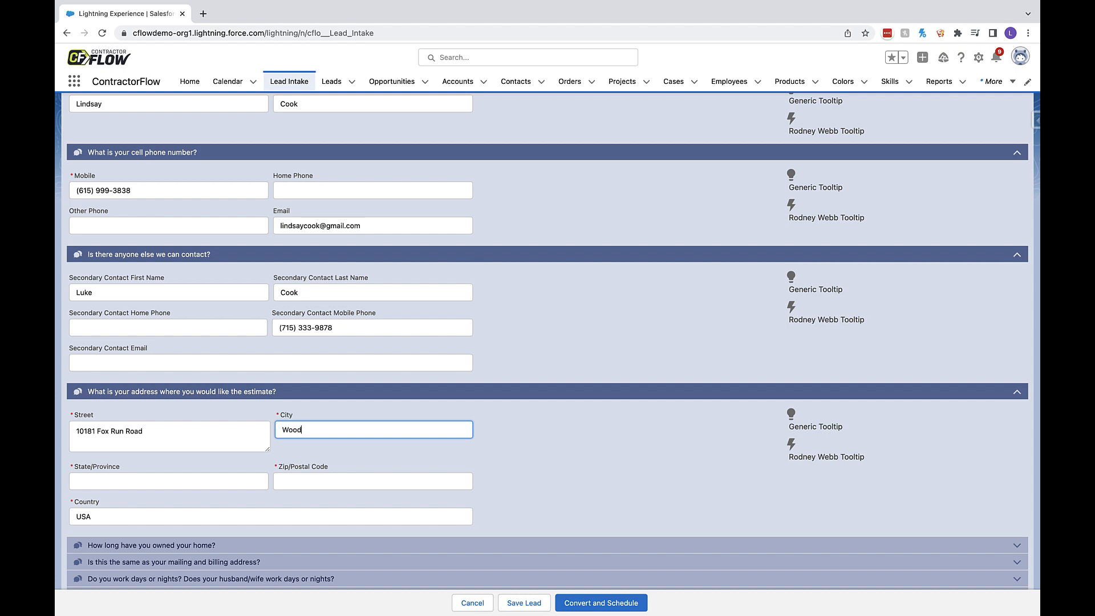
- Complete the estimate address with the customer's city, state and zip code
text(bury)
key(Tab)
text(MN)
key(Tab)
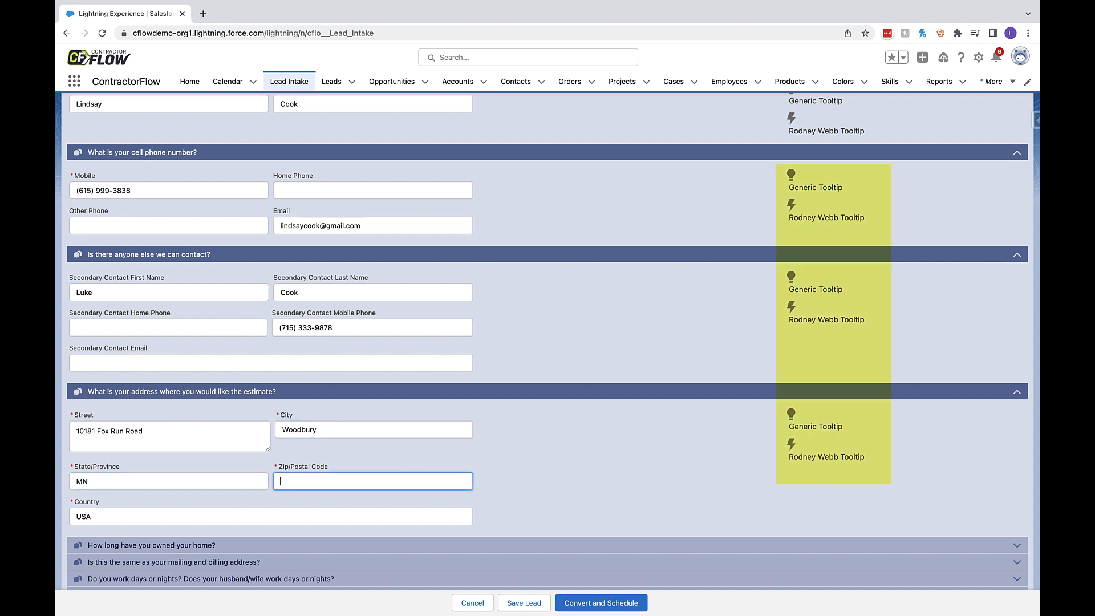
key(Tab)
key(Tab)
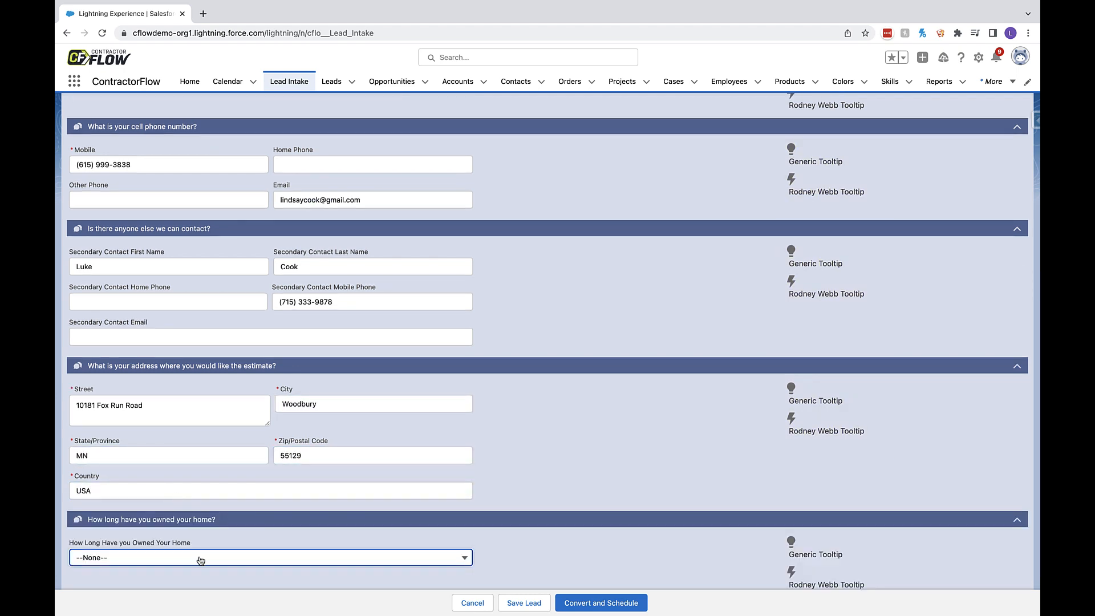
- Set the home ownership length to 6-10 years and mark the mailing and billing address as the same
click(201, 560)
click(201, 503)
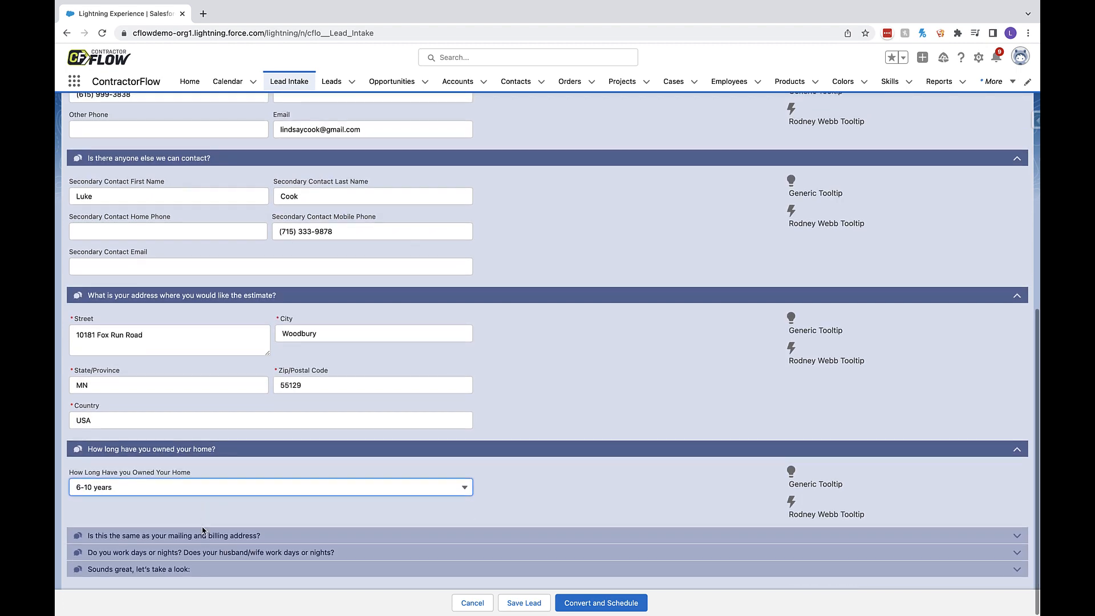
click(78, 418)
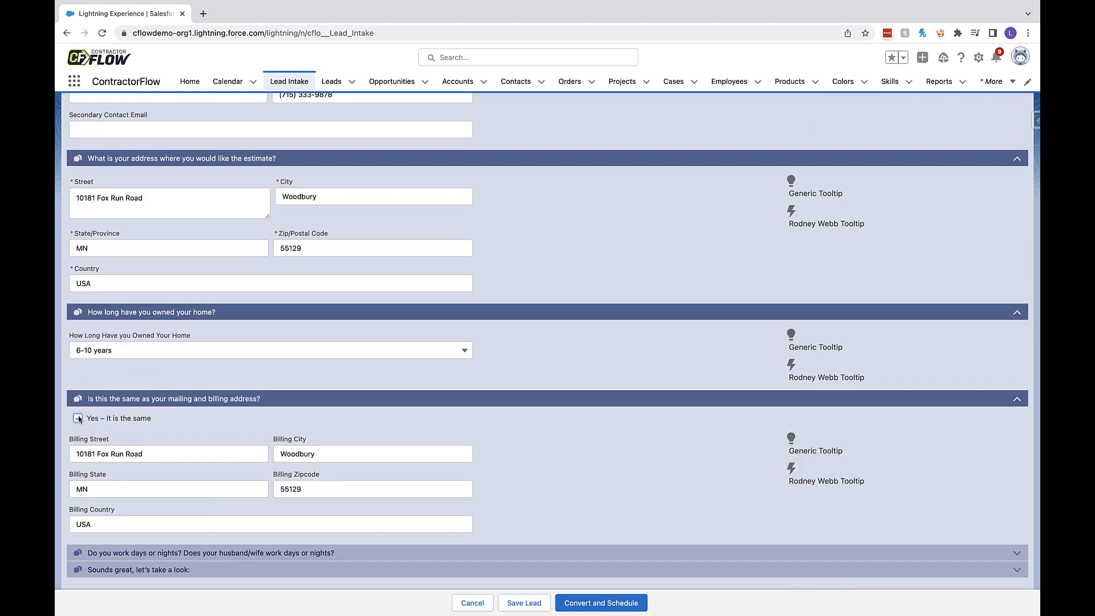
- Set the work schedule and spouse work schedule to Works Days, and the both parties home time to 6:00 PM
click(227, 513)
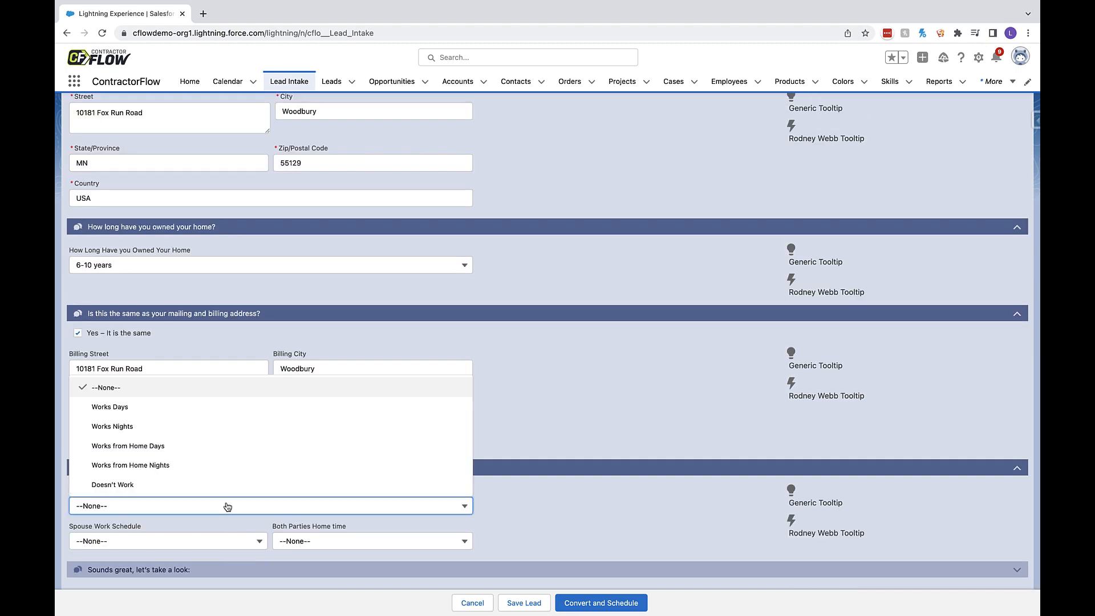
click(218, 409)
click(223, 542)
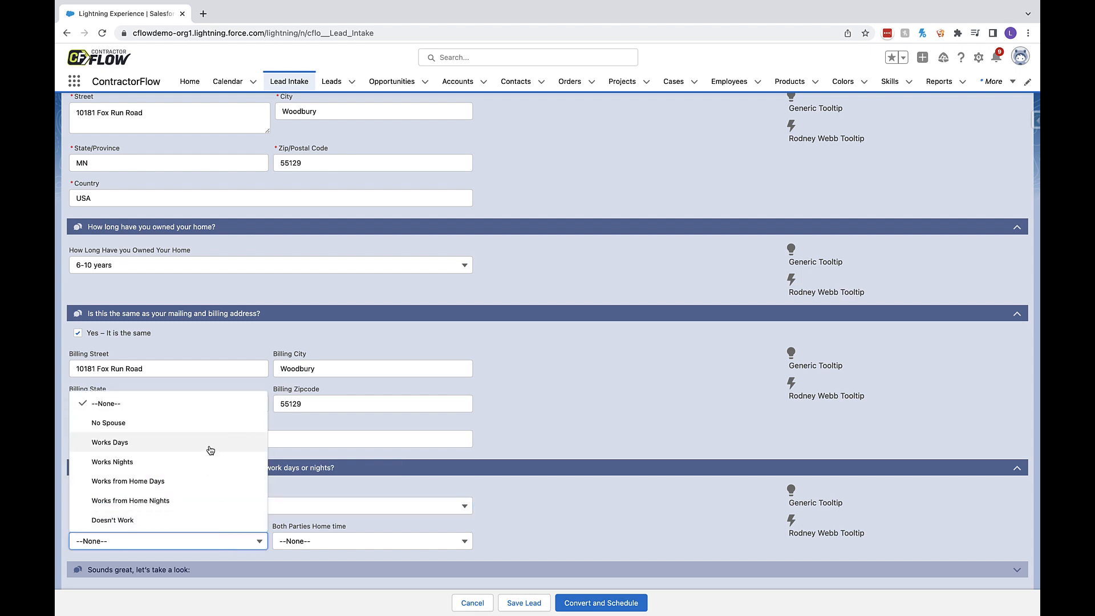
click(210, 447)
click(361, 547)
scroll(362, 496, down, 2)
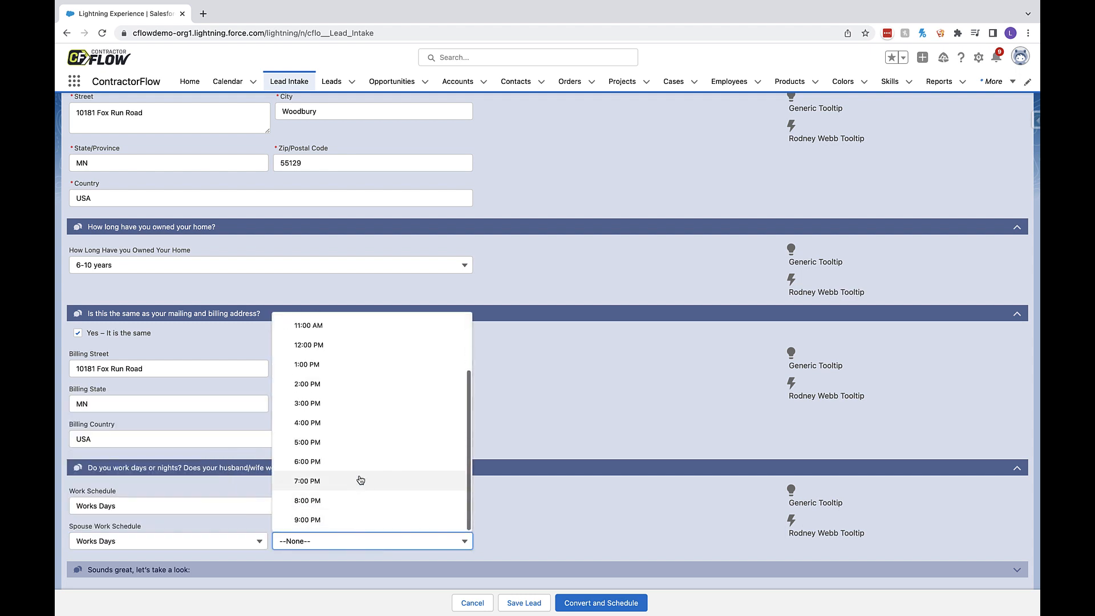
click(360, 466)
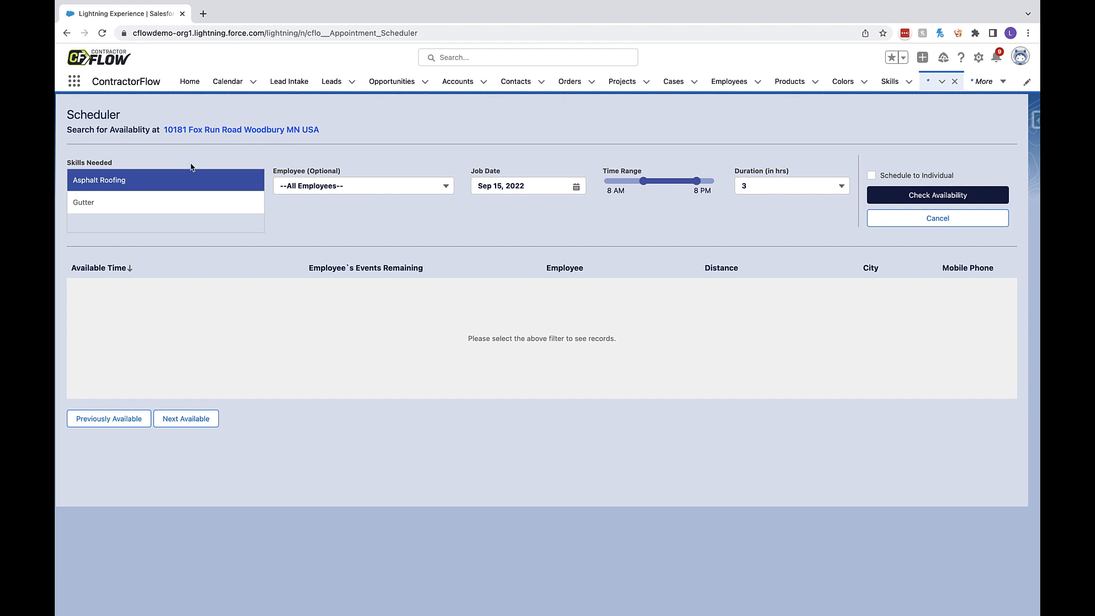
- Check individual availability for Asphalt Roofing with the time range starting at 9 AM, and sort the slots by distance in both directions
click(190, 205)
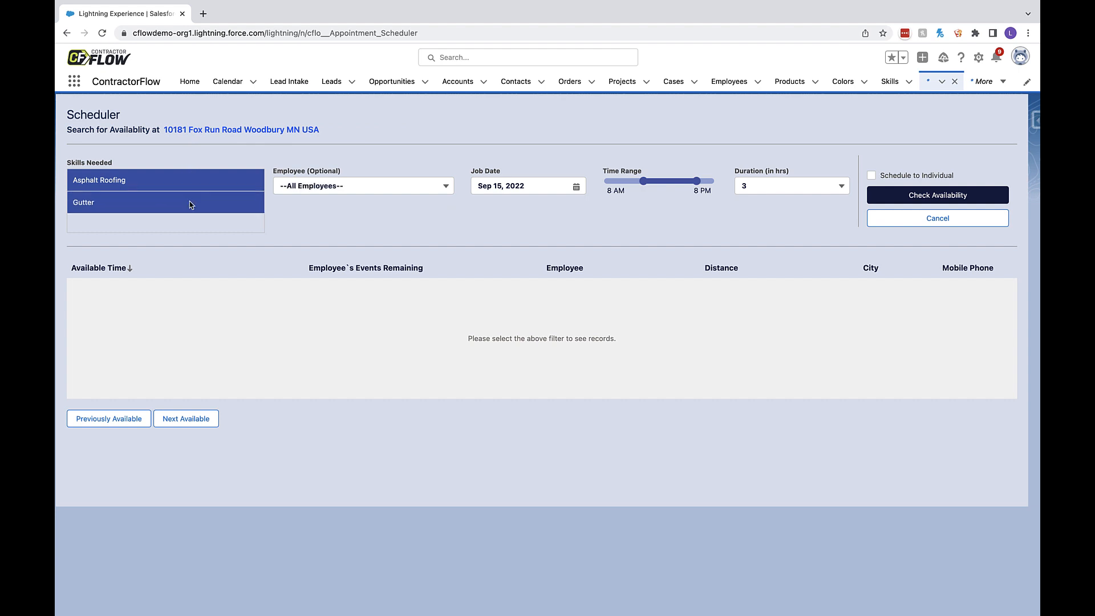
click(190, 205)
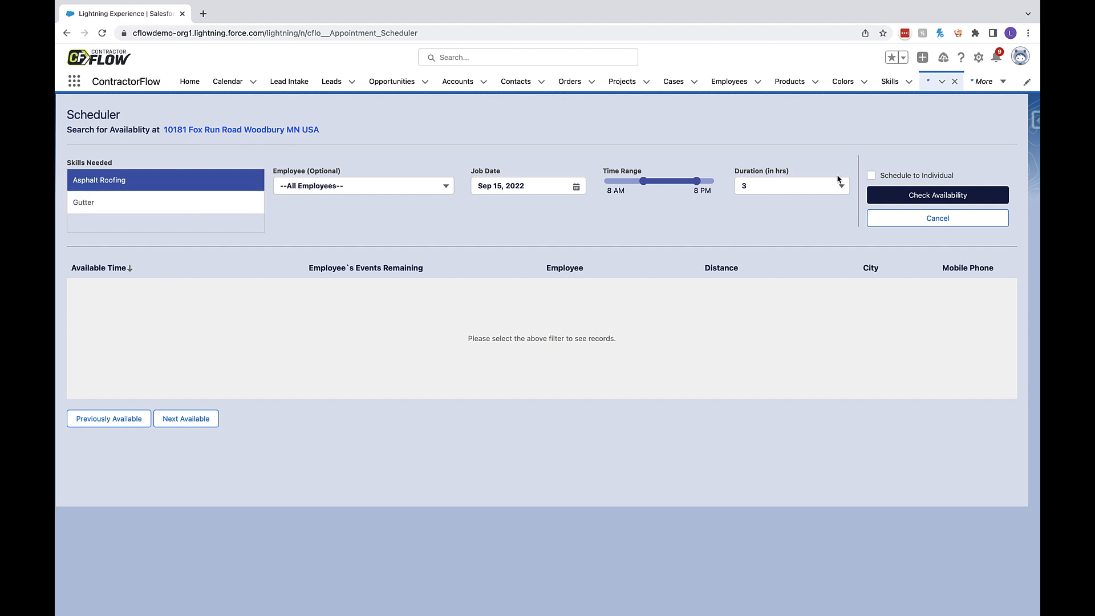
click(872, 176)
click(442, 187)
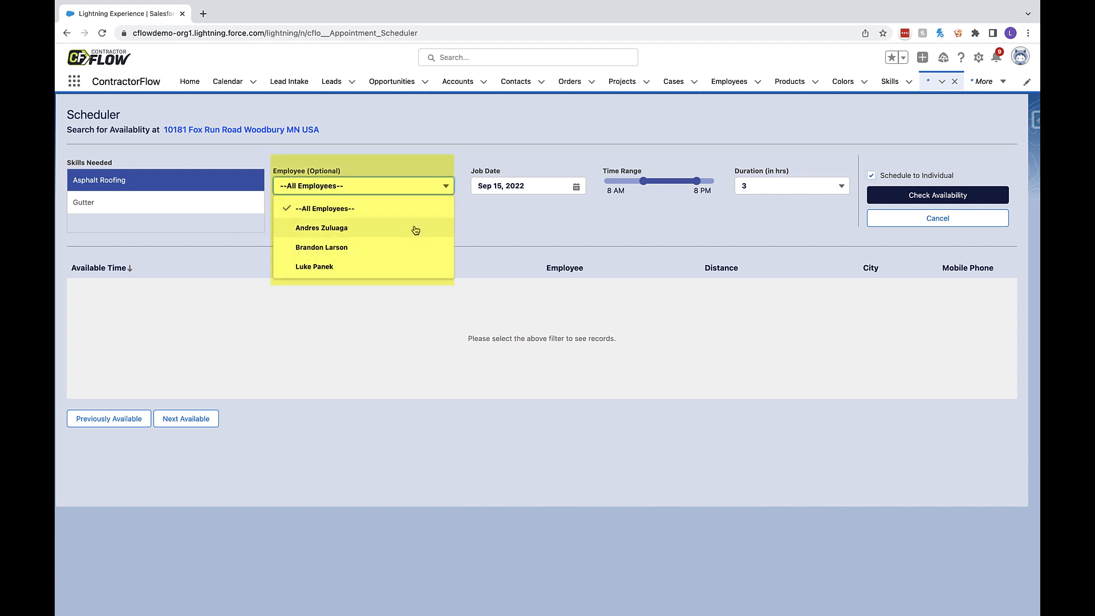
mouse_move(643, 185)
mouse_down()
mouse_move(671, 185)
mouse_move(649, 186)
mouse_up()
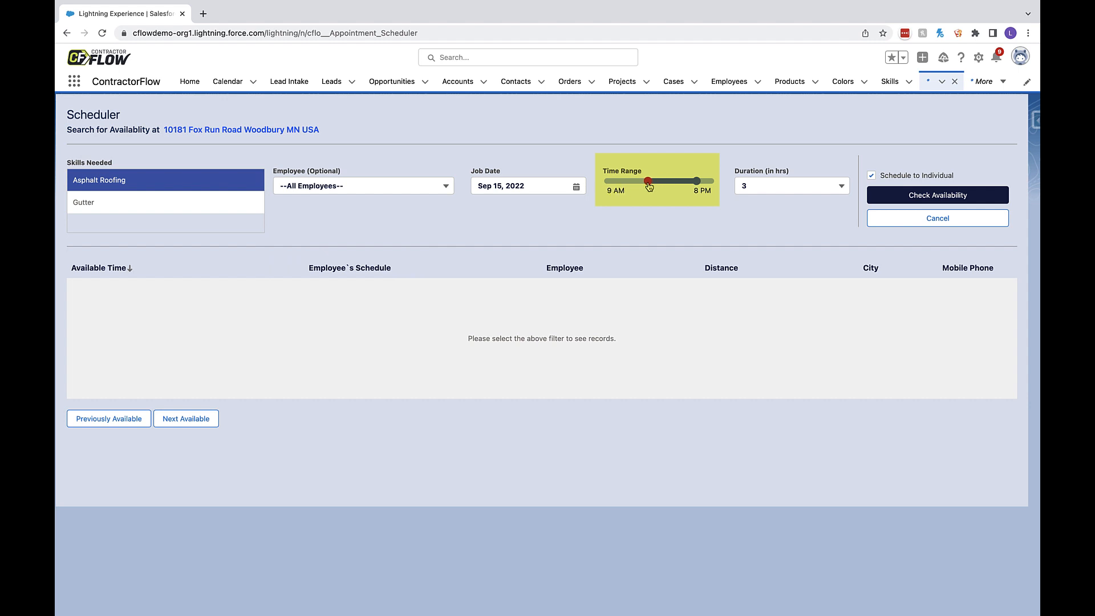
click(884, 197)
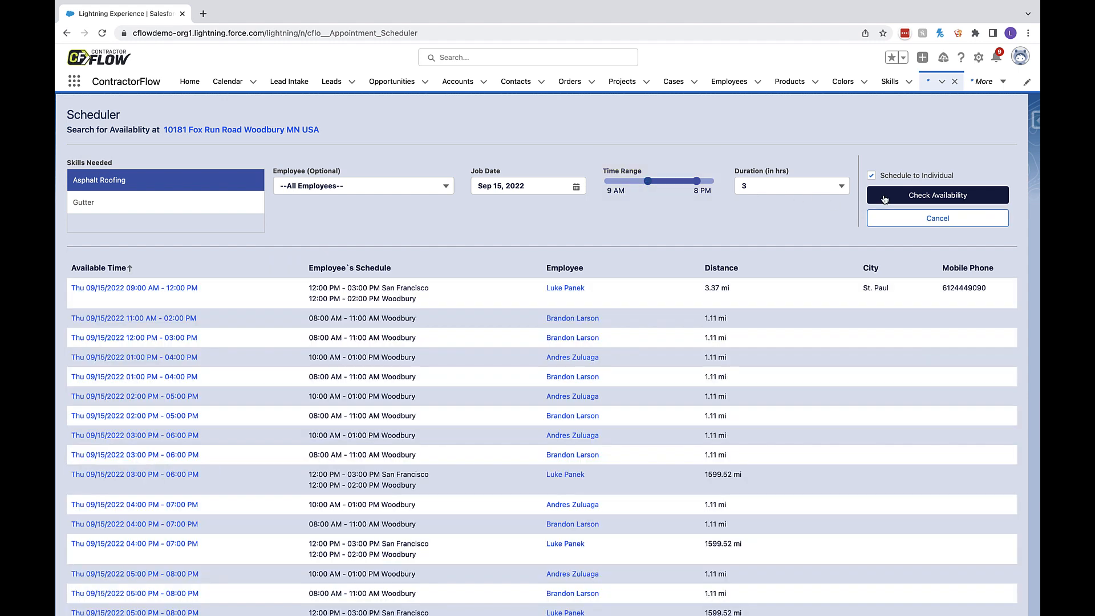
click(721, 268)
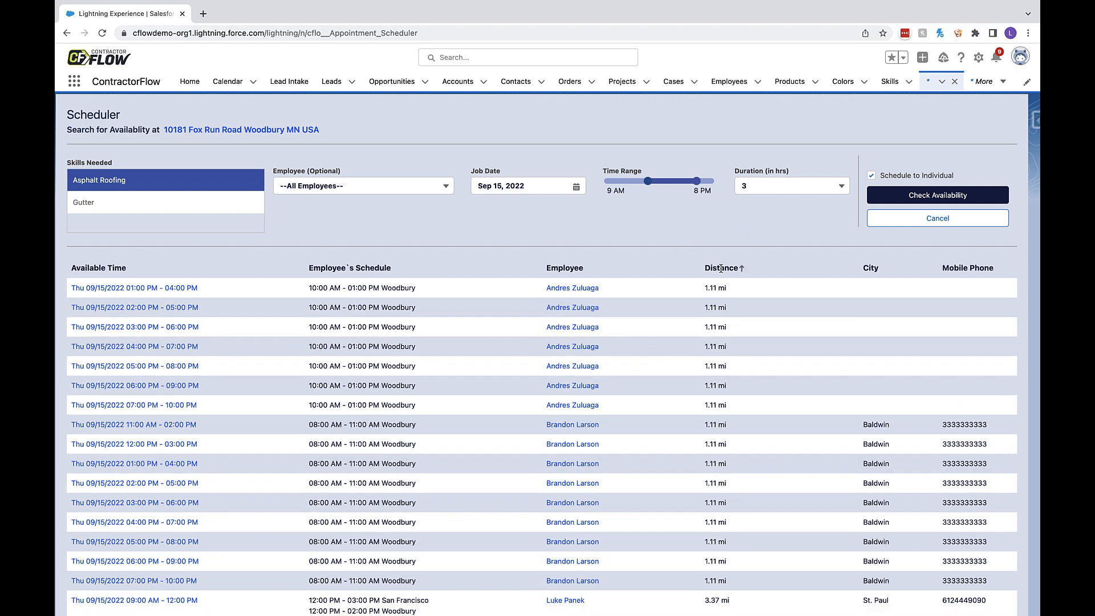
click(721, 268)
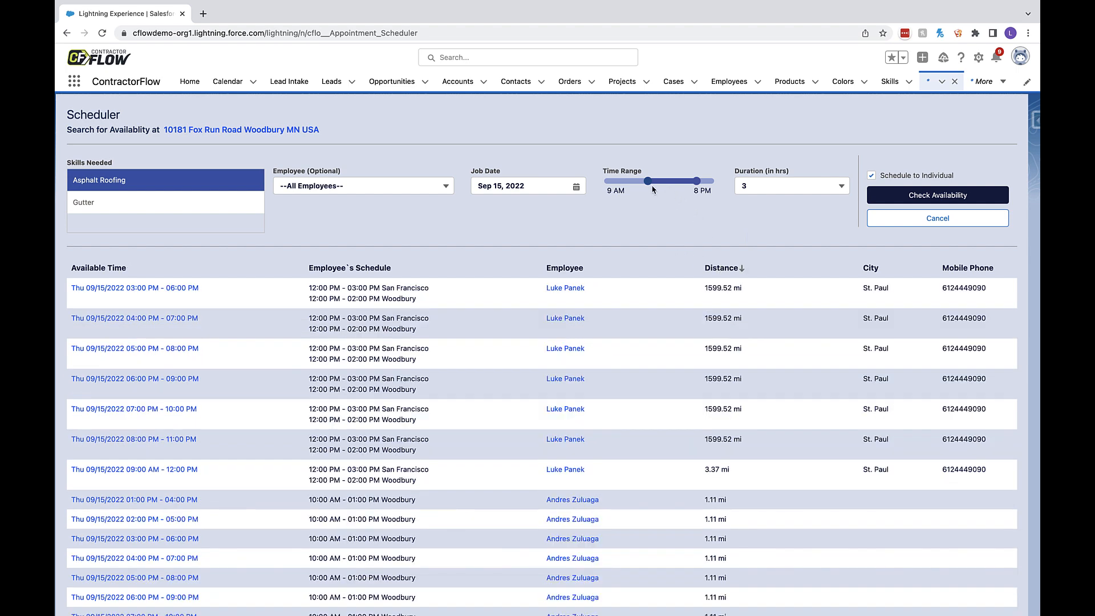
- Start the time range at 12 PM and recheck availability for only the first listed employee
drag(650, 184, 661, 183)
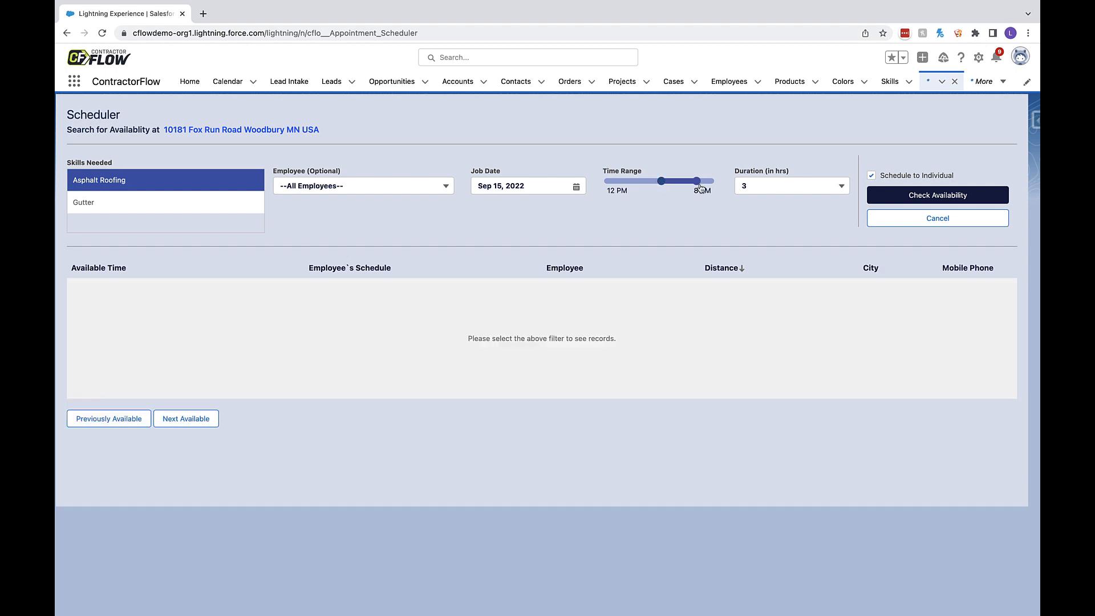
click(922, 200)
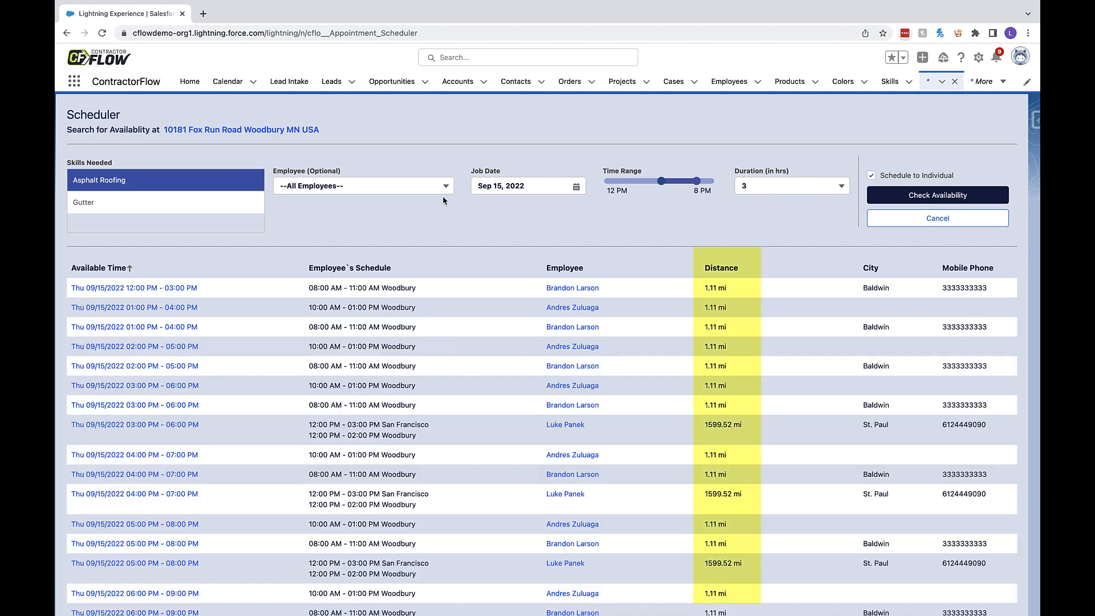
click(418, 191)
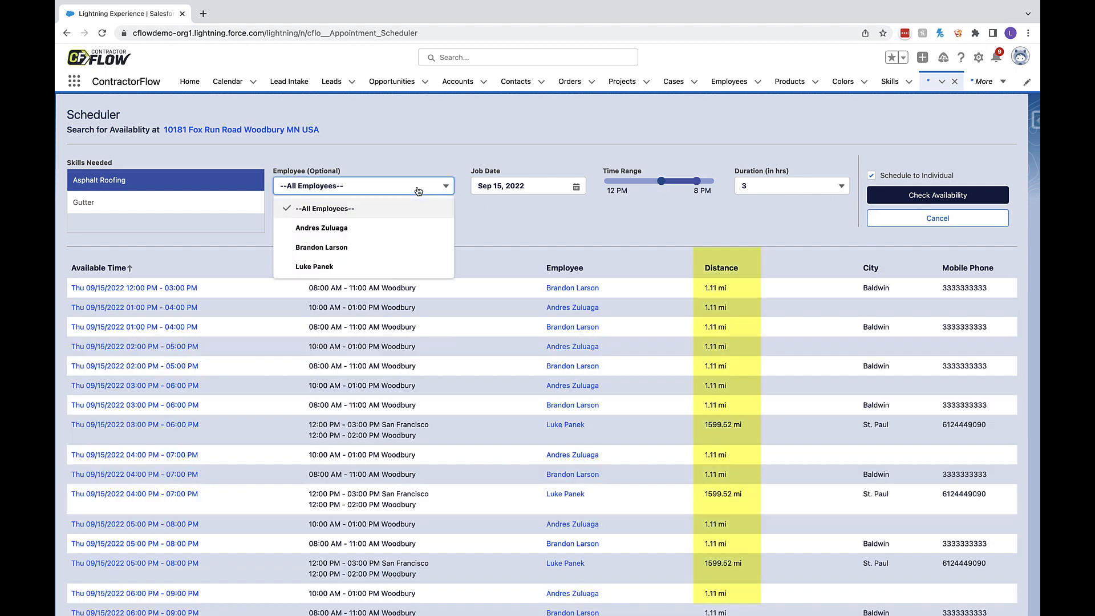
click(405, 228)
click(893, 196)
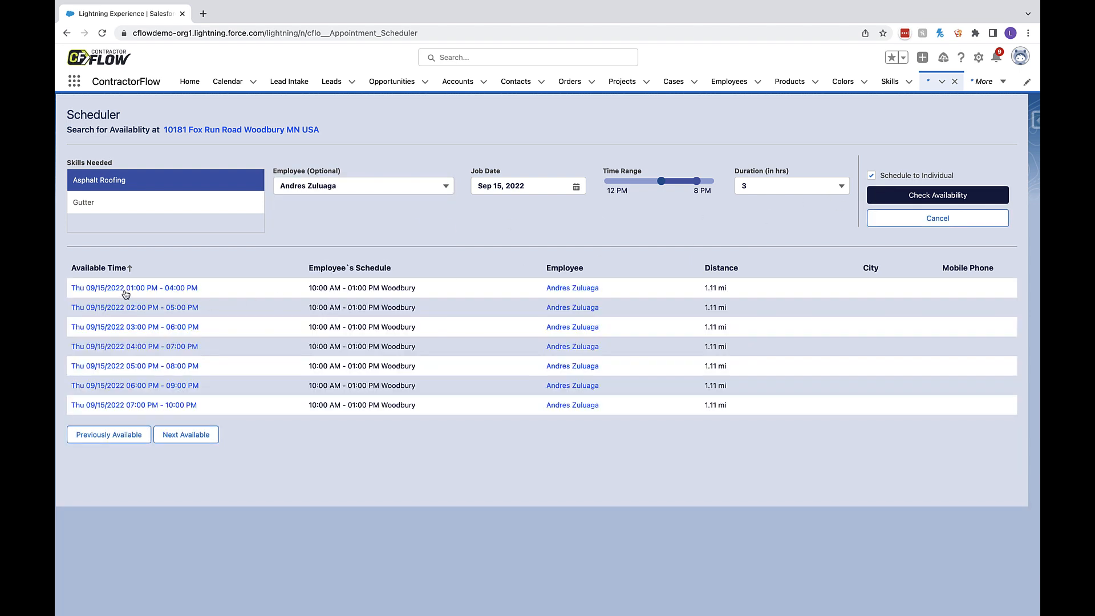
- Book the 01:00 PM - 04:00 PM slot on 09/15/2022 with Legger Prior to Appointment set to Two Legger, and save the event
click(126, 289)
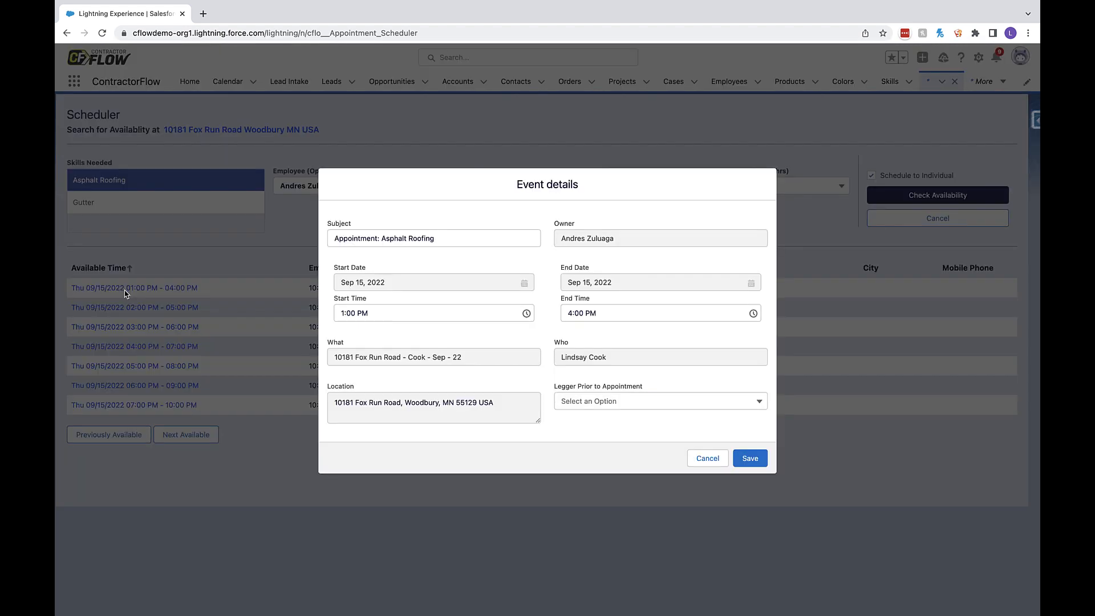
click(631, 406)
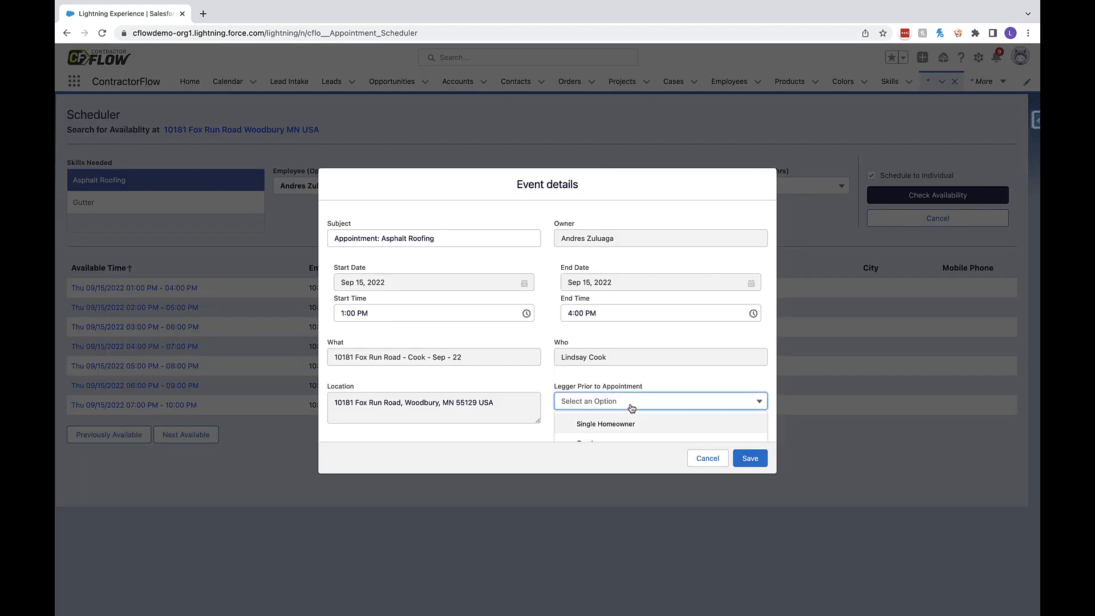
scroll(634, 427, down, 1)
click(628, 416)
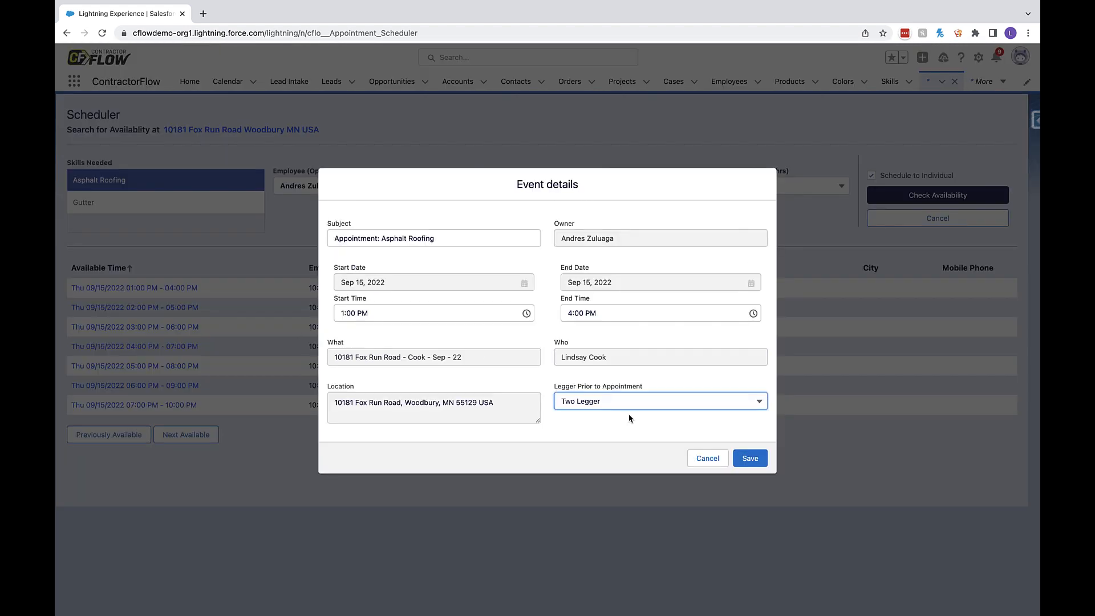
click(750, 460)
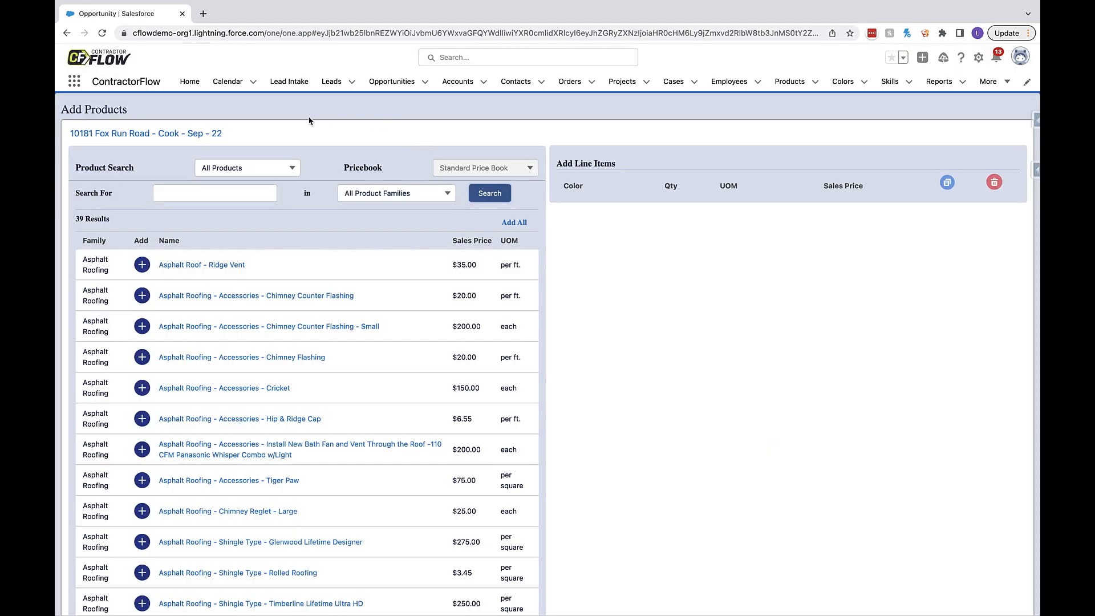
- View the Asphalt roofing and Gutters product searches, and return to All Products
click(278, 172)
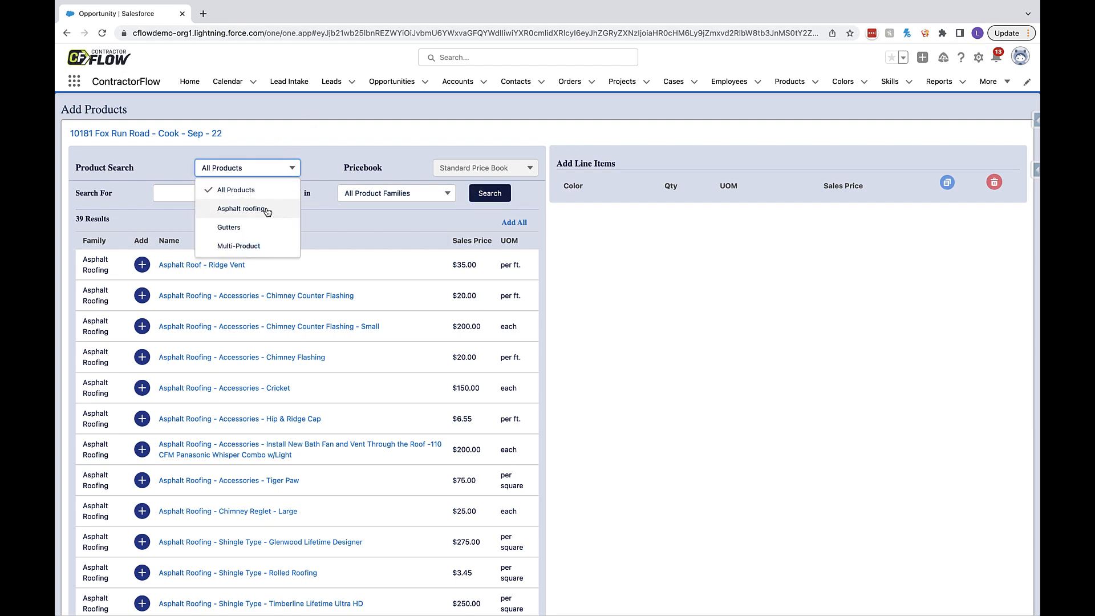
click(241, 209)
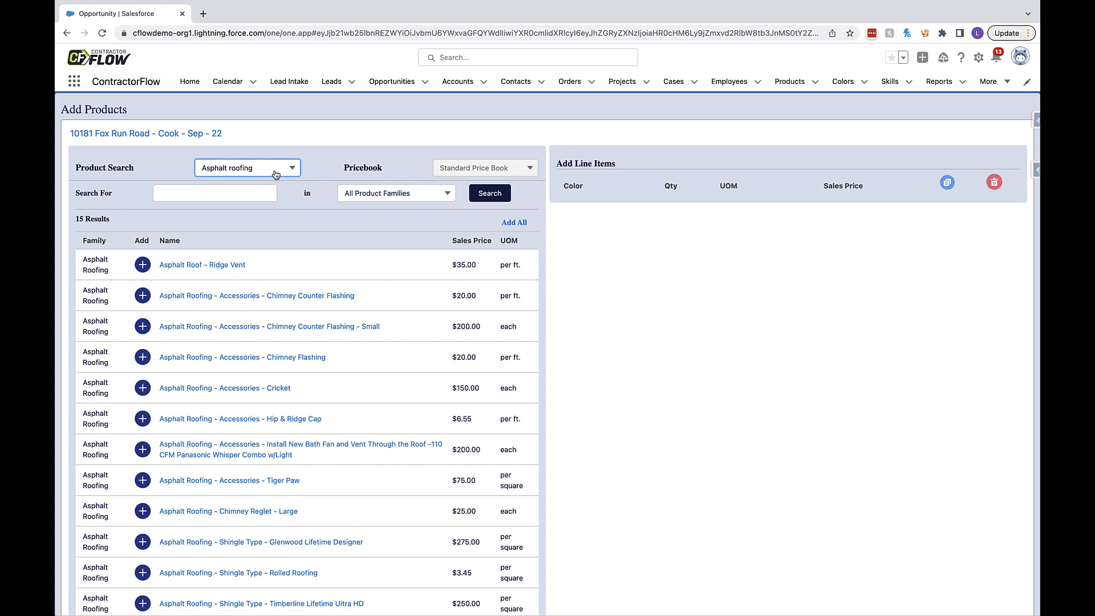
click(274, 171)
click(260, 224)
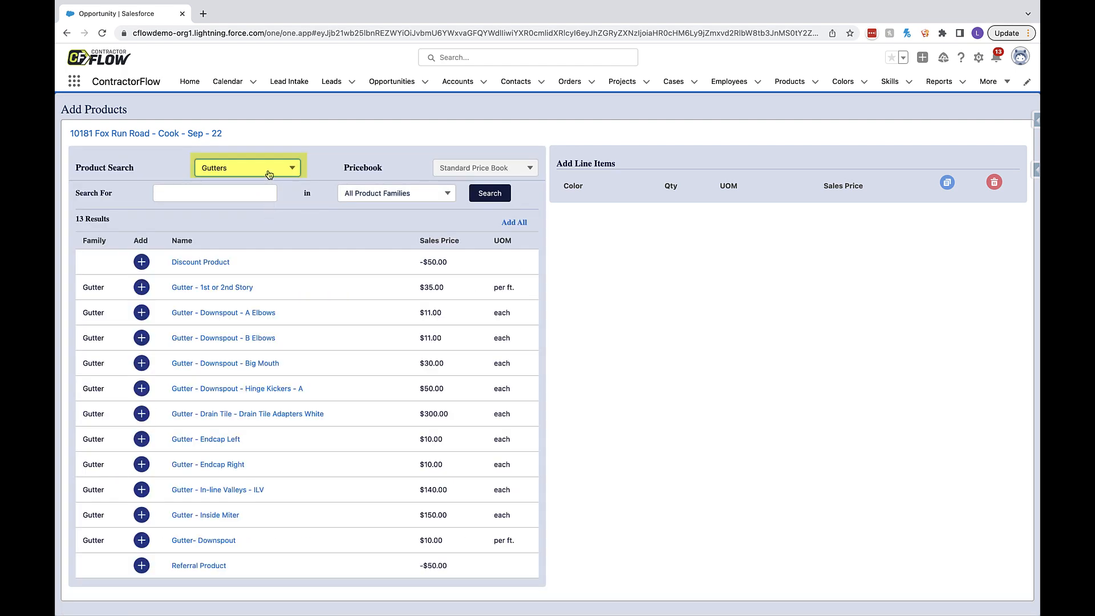
click(269, 171)
click(247, 186)
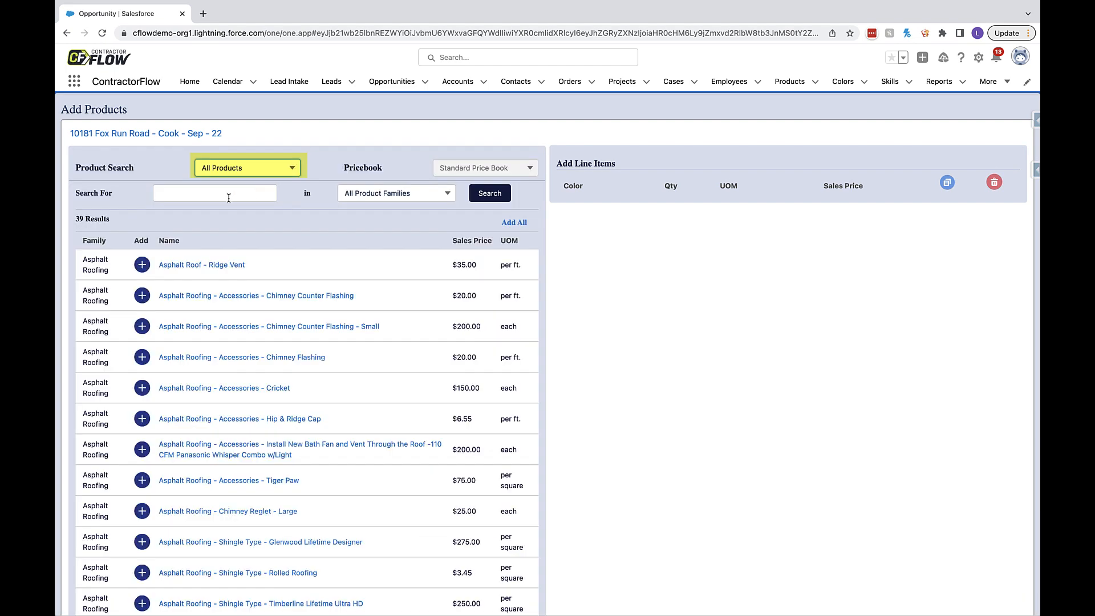
- Search all products for "hip", and clear the search term to restore the full list
click(229, 198)
text(hip)
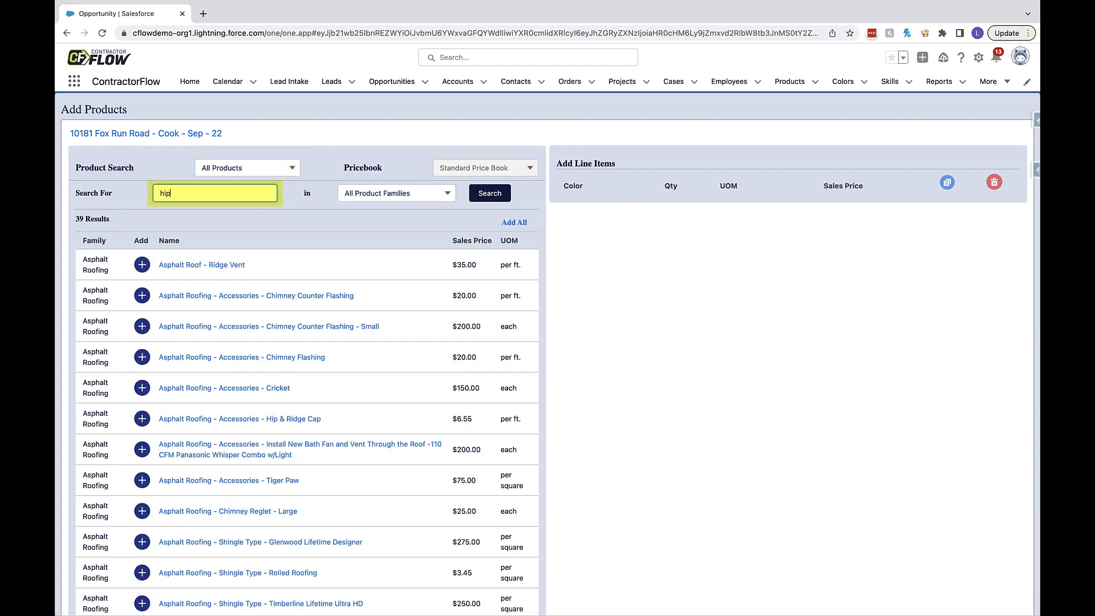
click(490, 194)
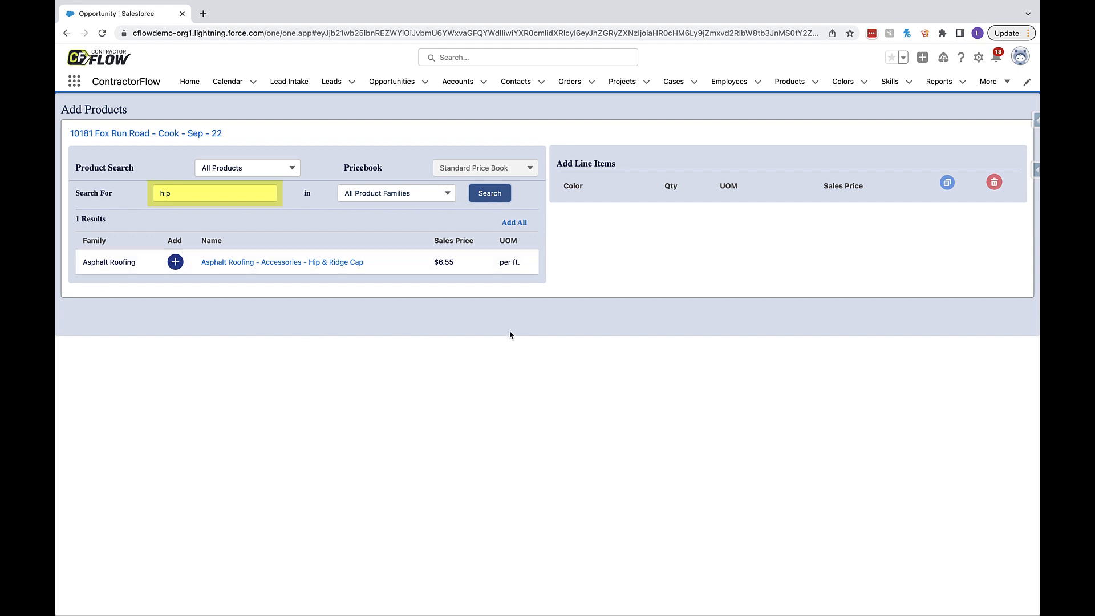
drag(182, 192, 137, 192)
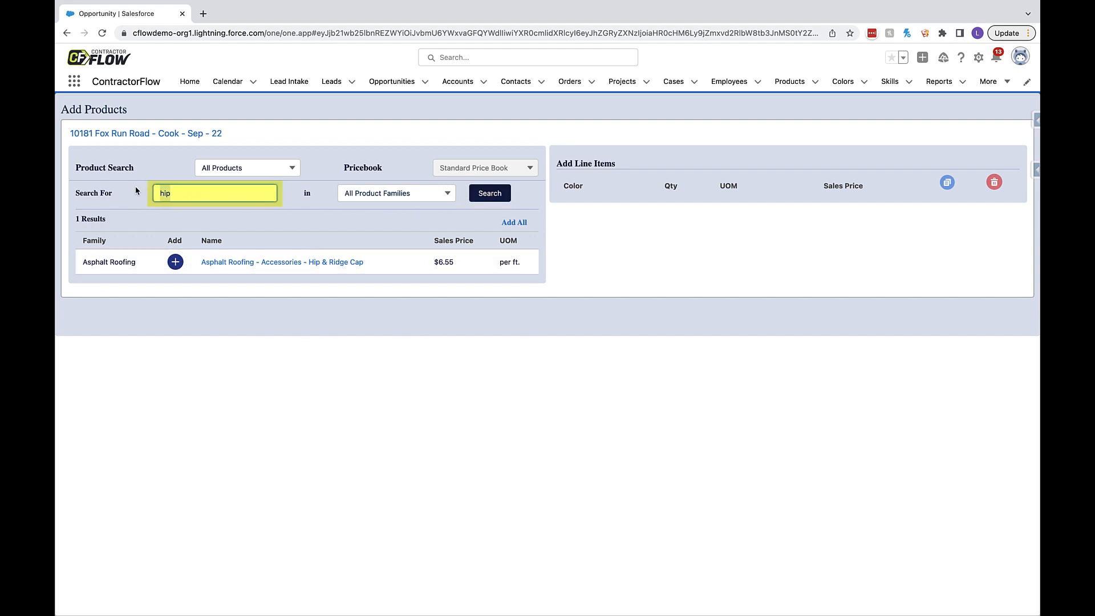
key(BackSpace)
click(490, 193)
- List the products of the Gutter family, and reset the family filter to All Product Families
click(420, 194)
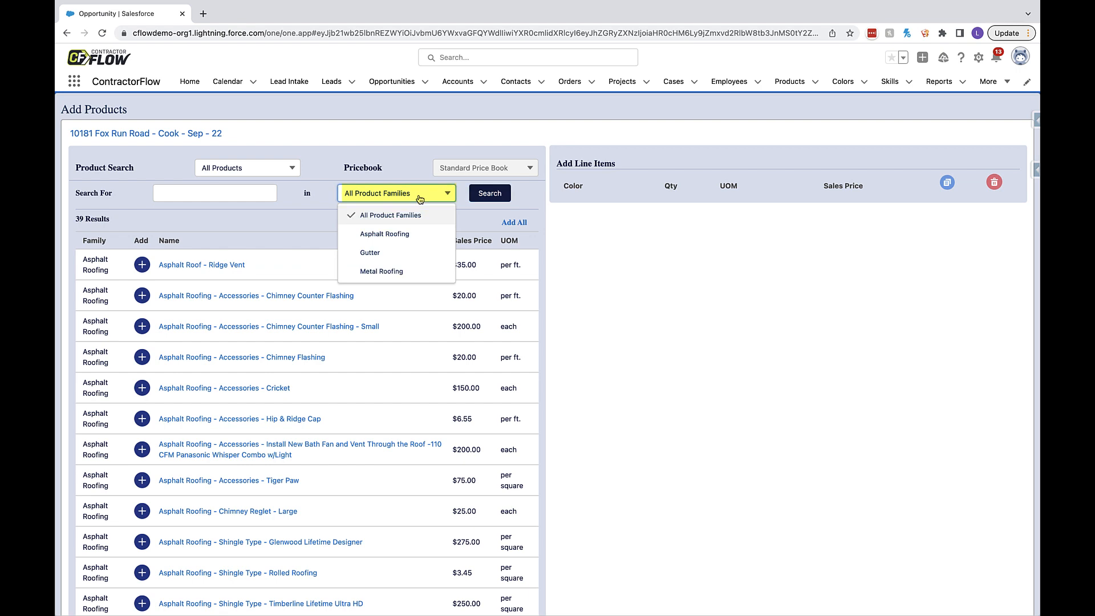
click(416, 252)
click(489, 196)
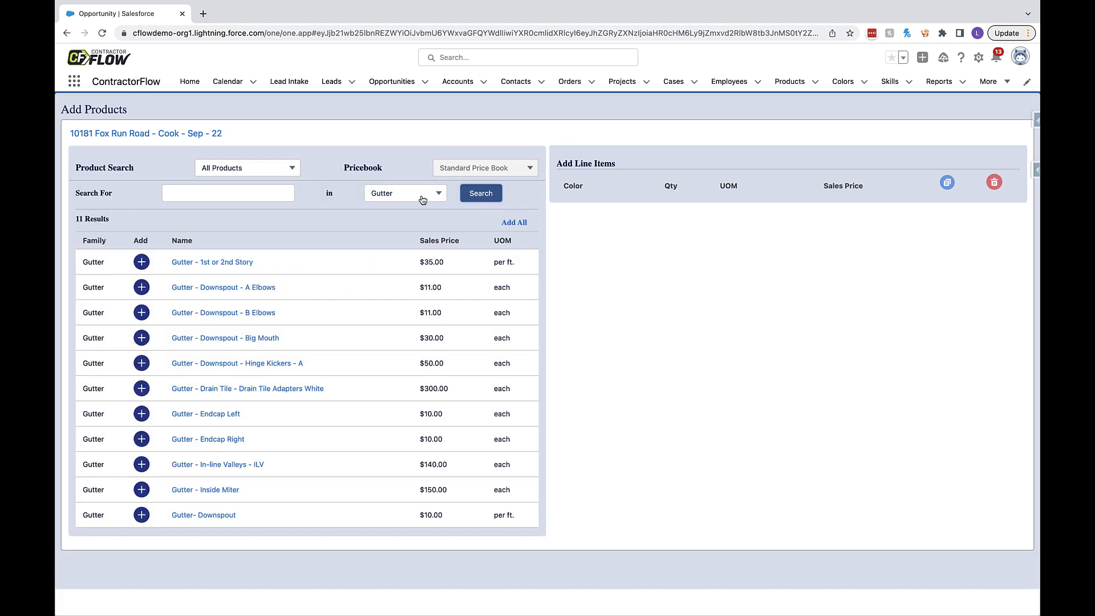
click(422, 196)
click(418, 214)
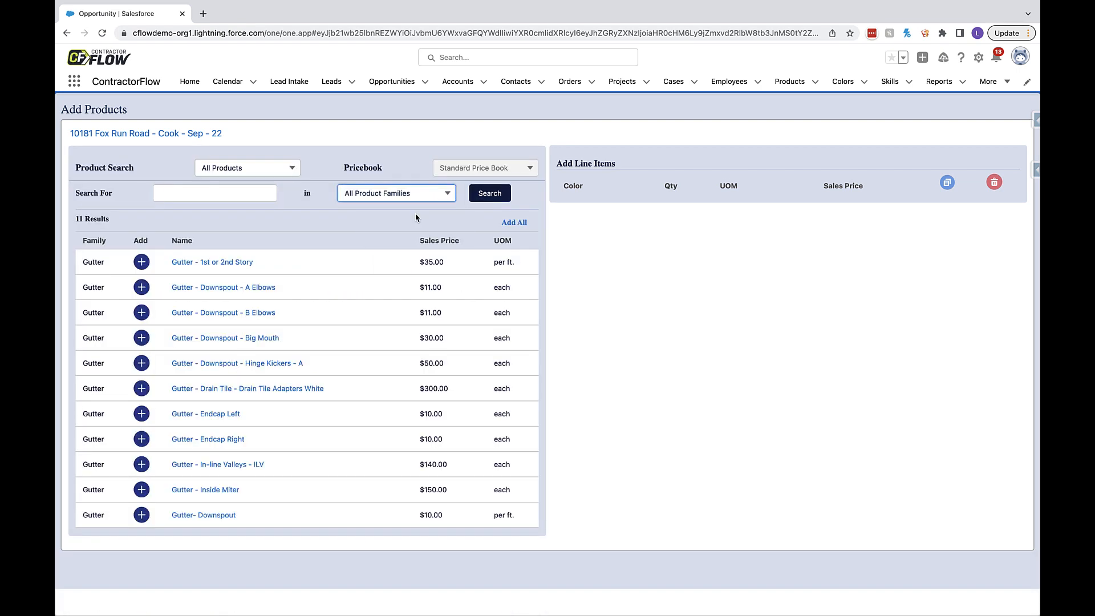
- Show the Multi-Product search and add Asphalt Roofing - Accessories - Hip & Ridge Cap to the line items
click(266, 174)
click(266, 246)
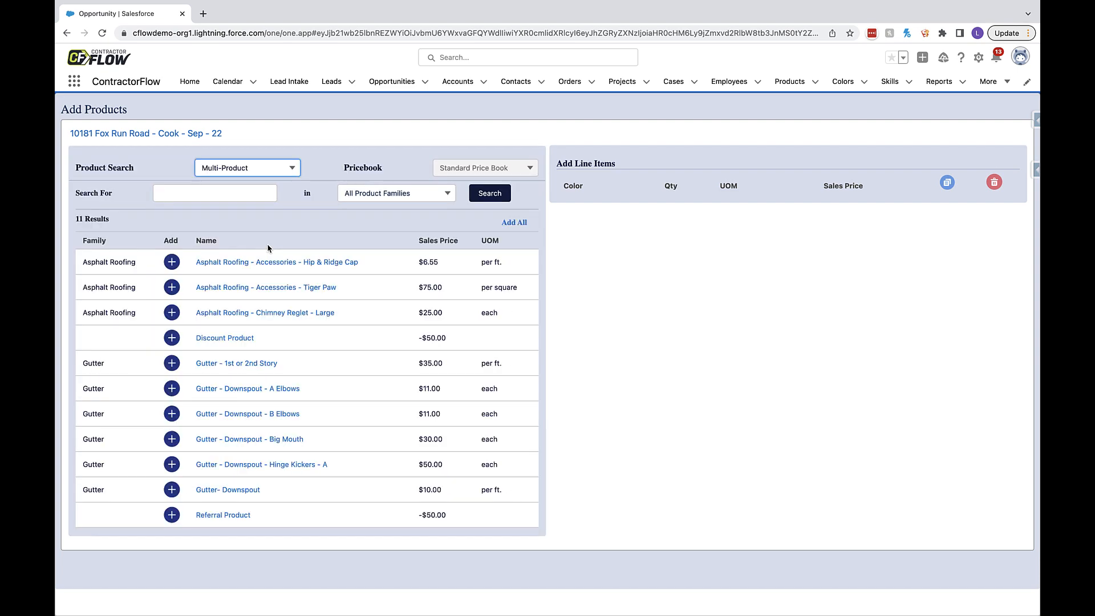
click(172, 262)
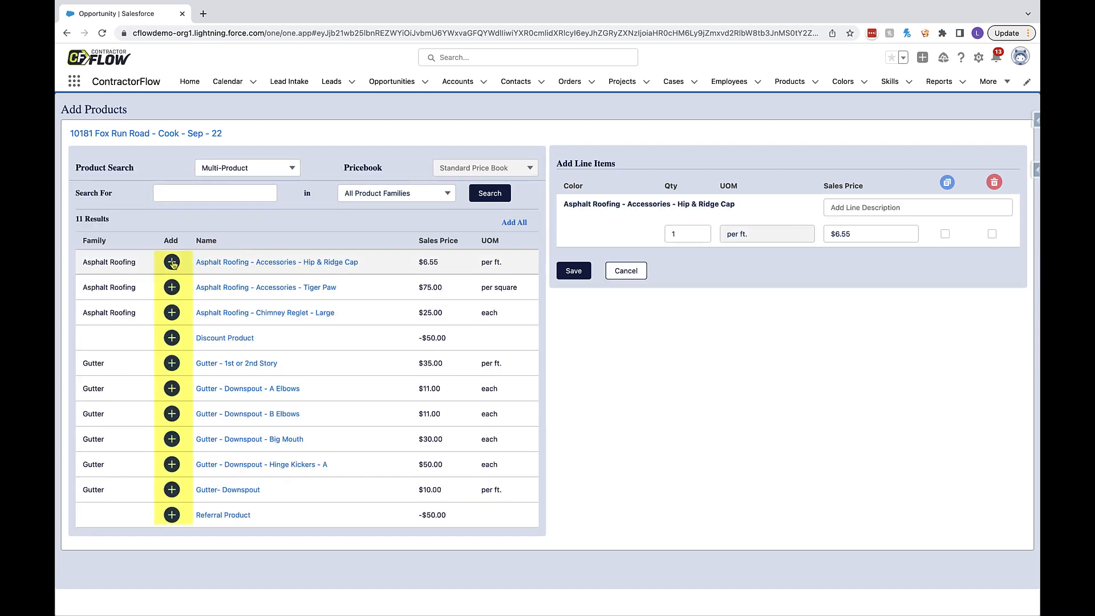
- Add all Multi-Product search results as line items, and set the colour of Gutter - 1st or 2nd Story and Gutter- Downspout to Dark Green
click(512, 222)
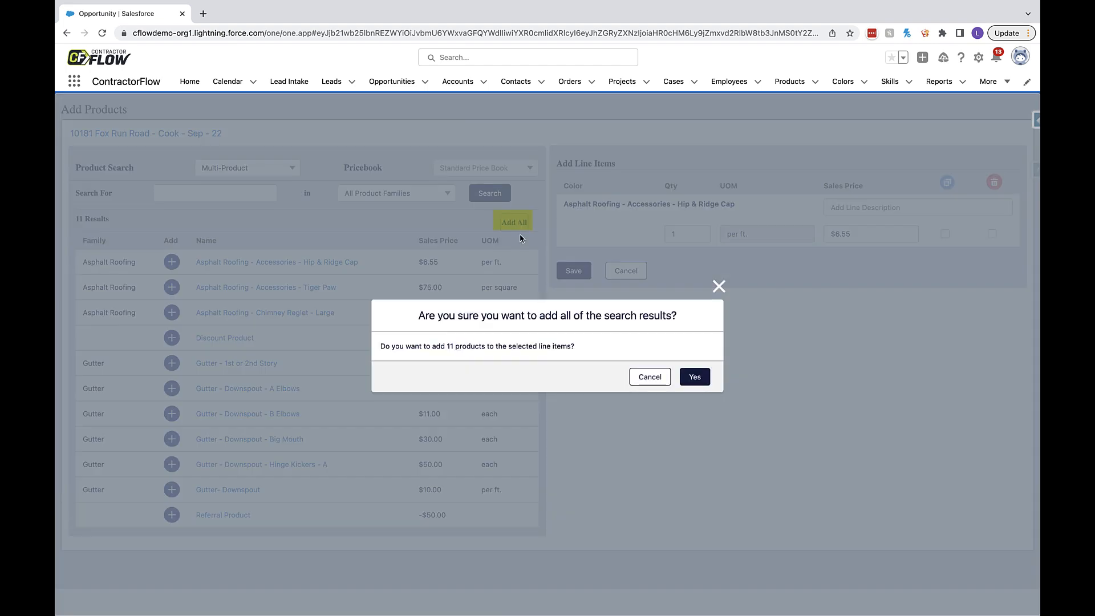
click(695, 377)
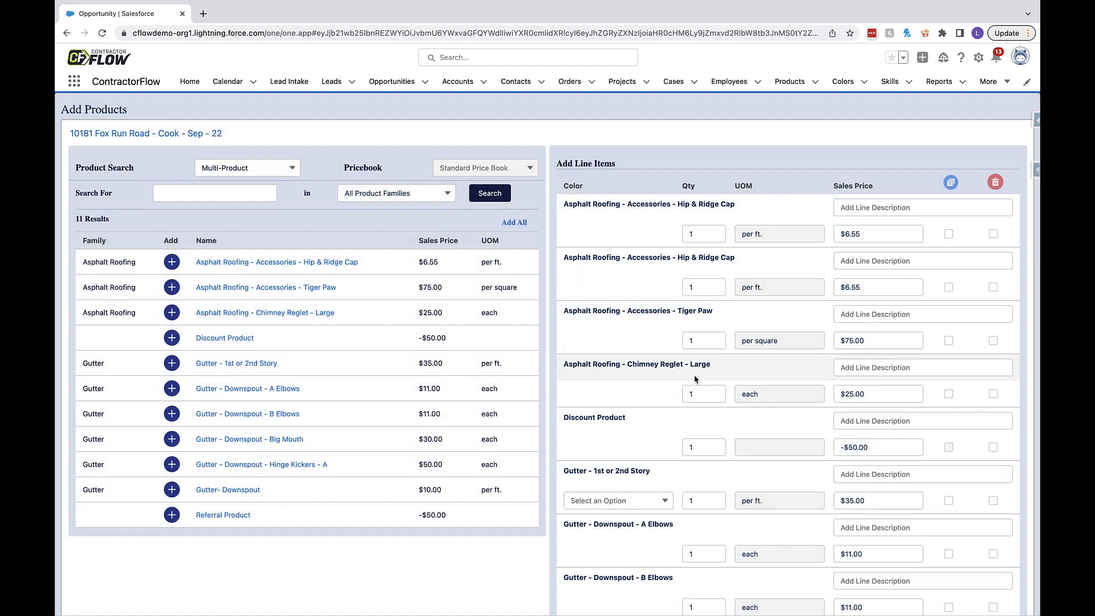
click(600, 508)
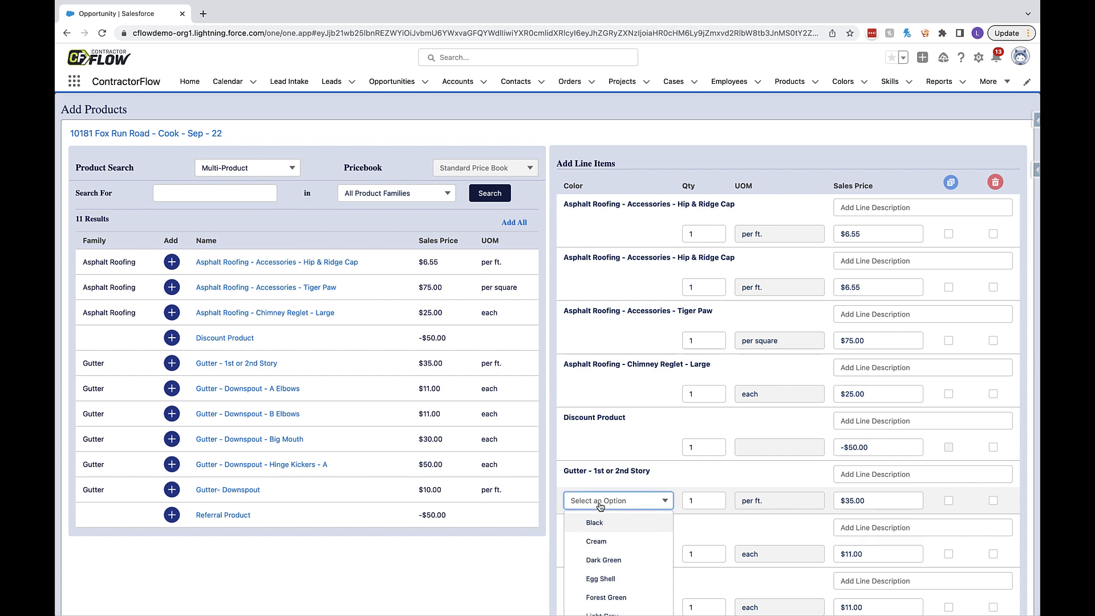
click(606, 560)
scroll(611, 471, down, 5)
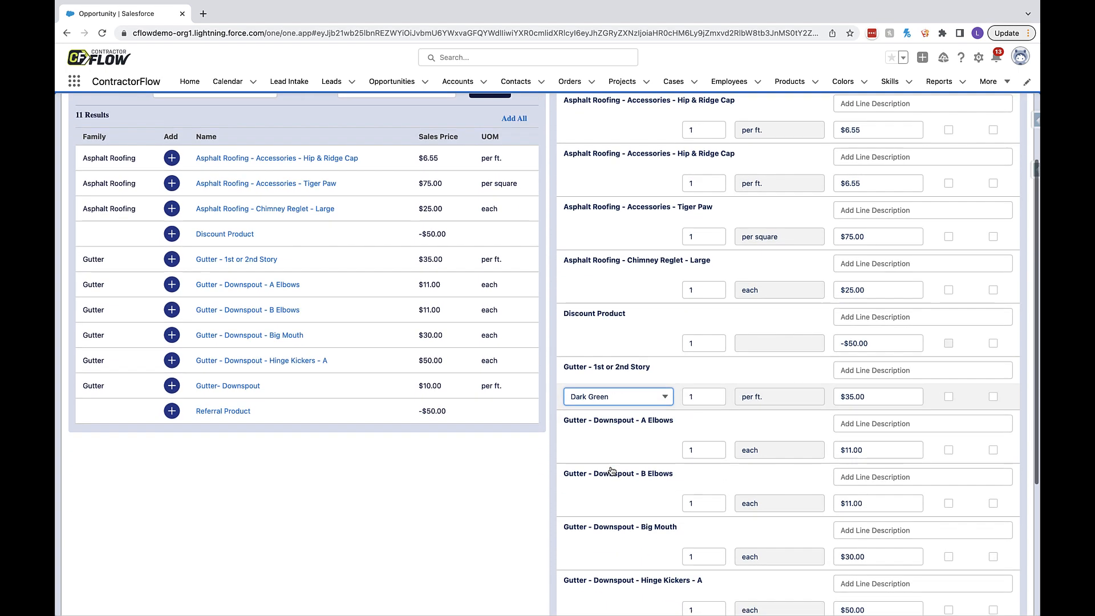
click(618, 537)
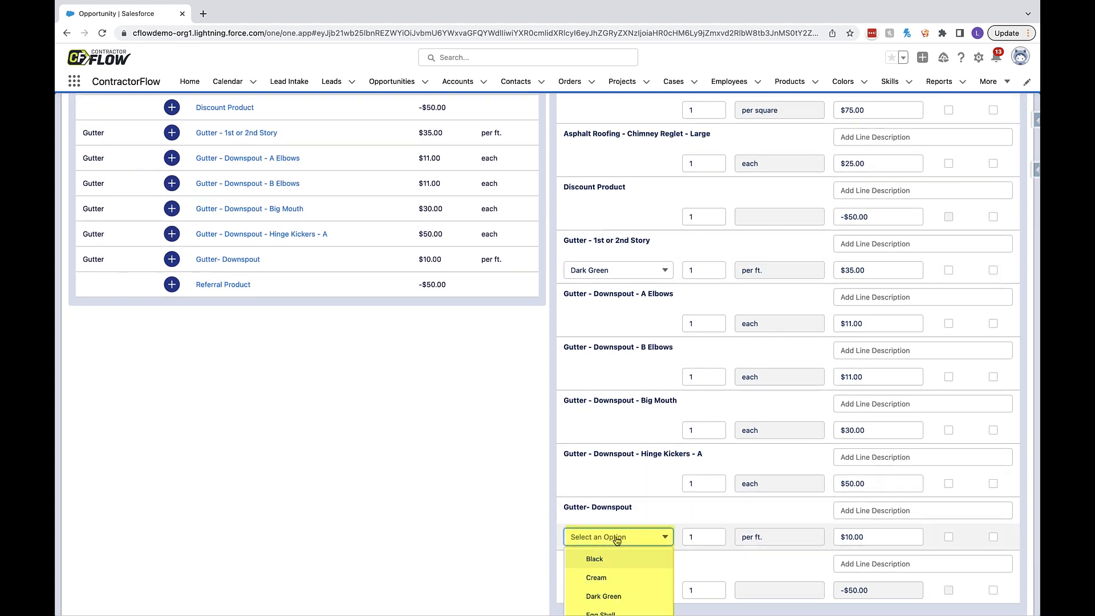
click(626, 591)
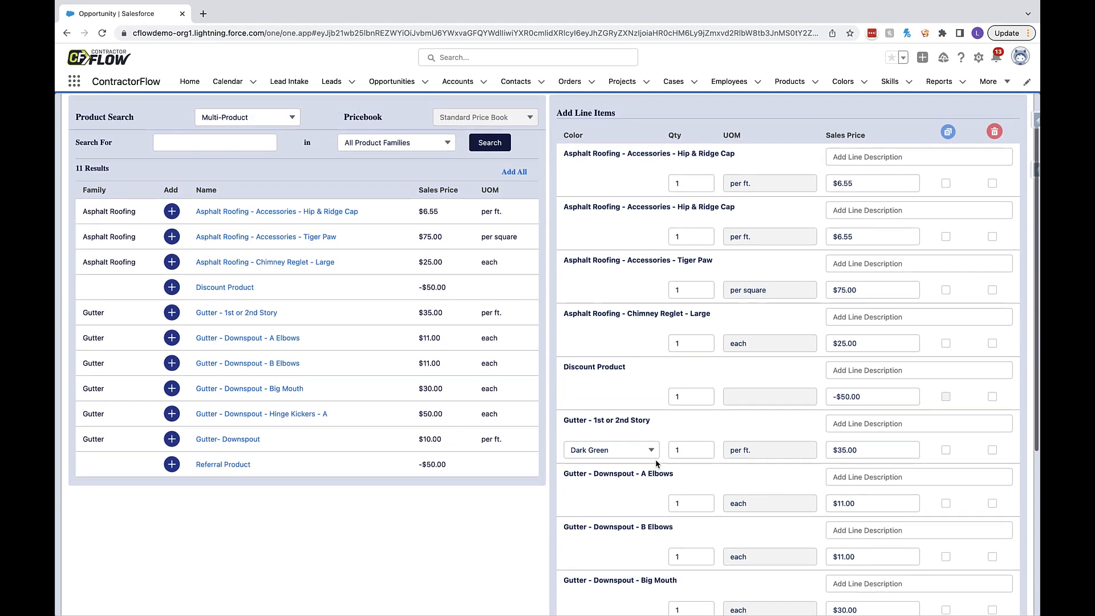
- Set the two Hip & Ridge Cap line quantities to 10 and 5, Tiger Paw to 6, and Chimney Reglet - Large to 10
click(684, 186)
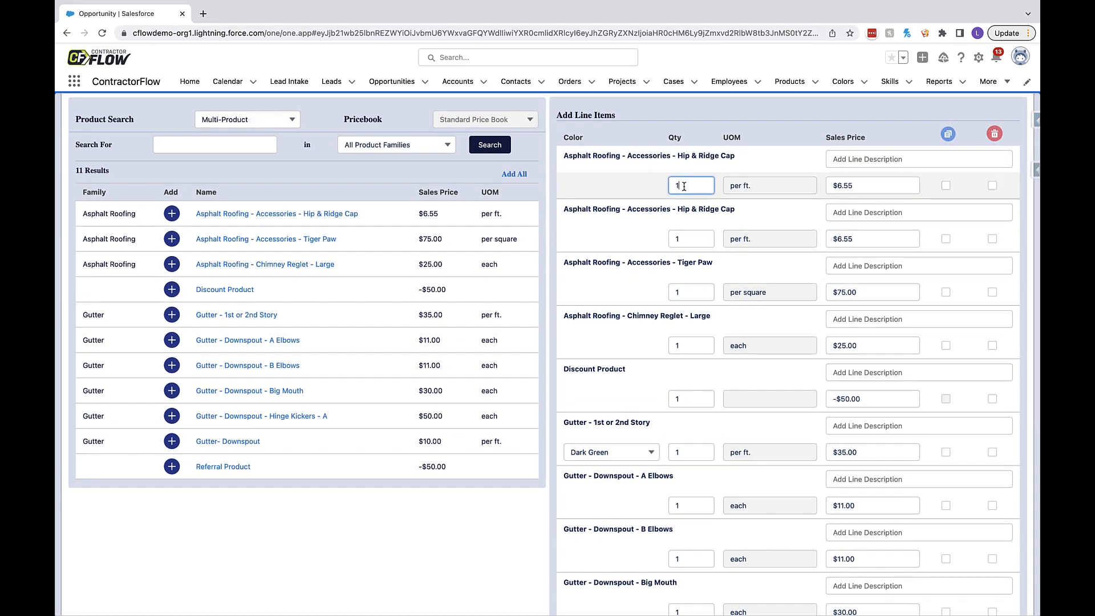
drag(682, 238, 660, 239)
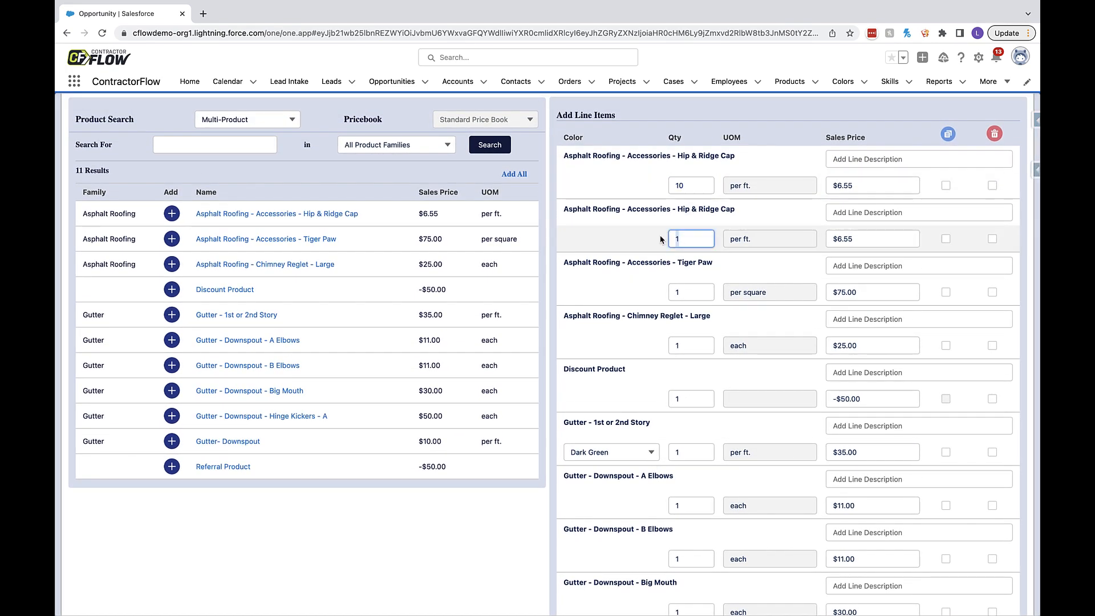
text(5)
double_click(683, 292)
text(6)
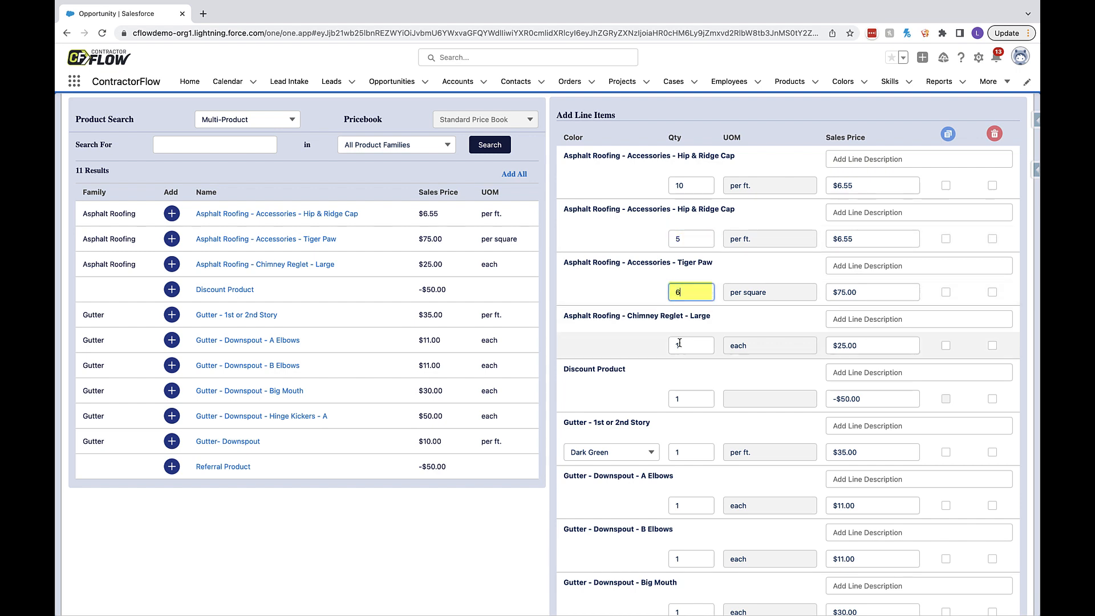
drag(685, 348, 662, 347)
text(0)
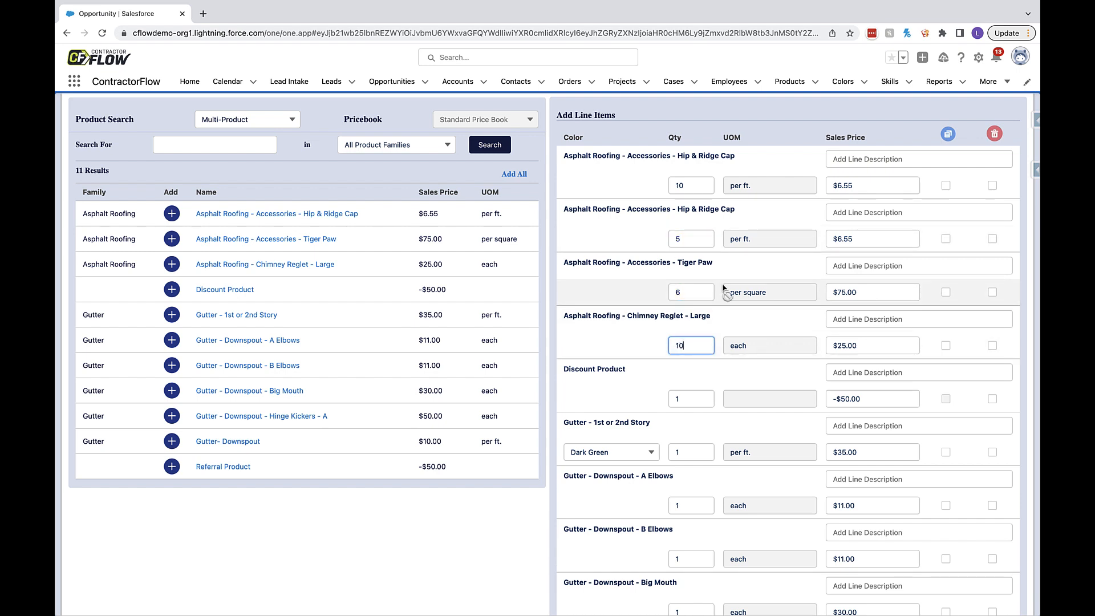
click(778, 124)
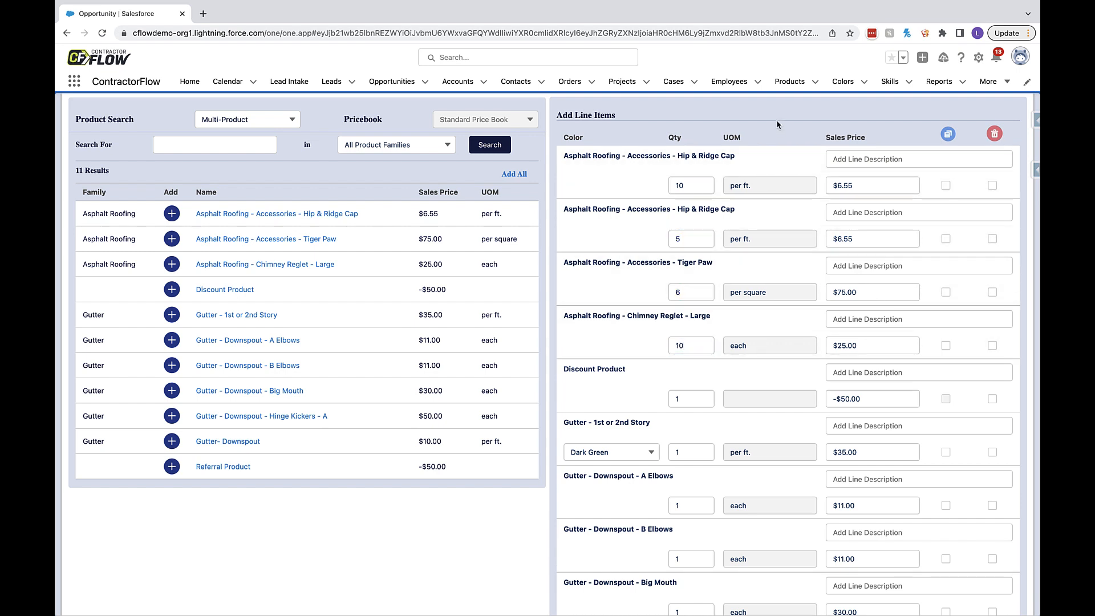
- Describe the first Hip & Ridge Cap line as "front in house" and enter a line description for the second one
click(843, 158)
text(front in house)
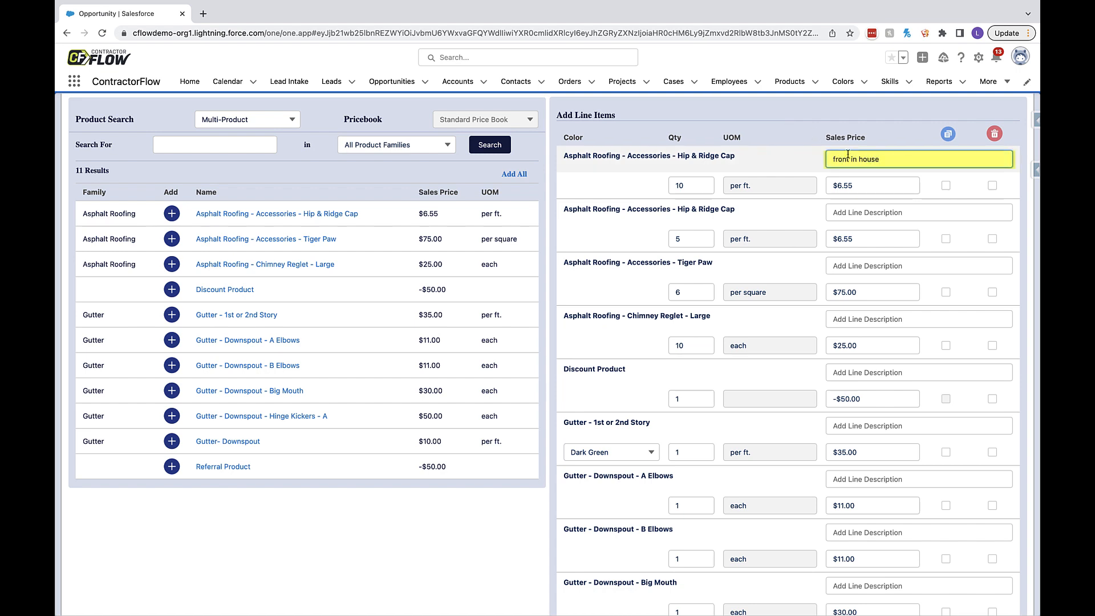
click(836, 212)
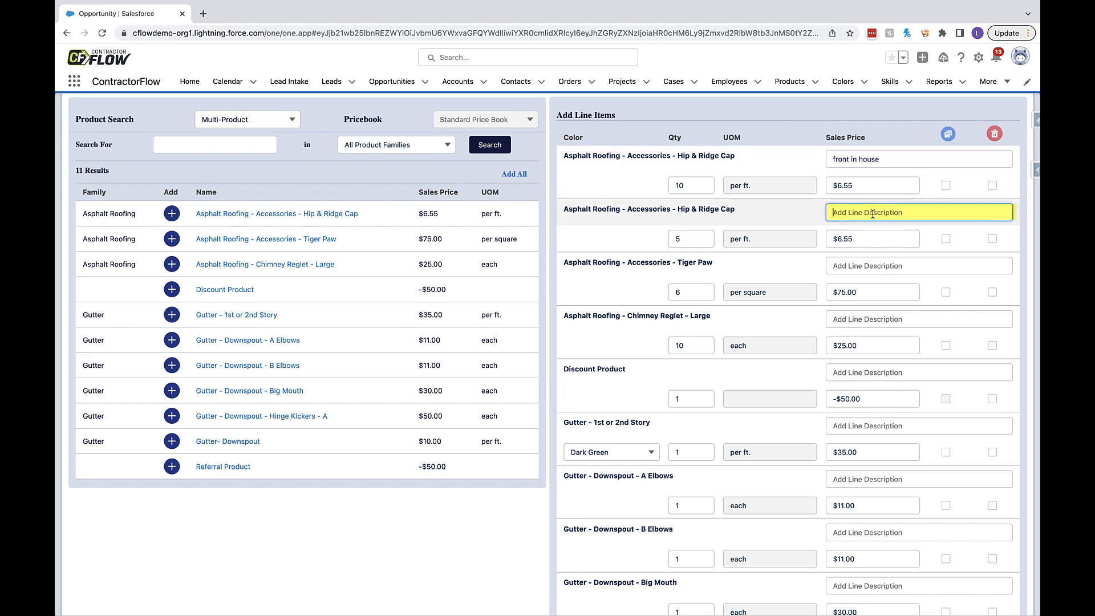
text(back of house)
click(905, 109)
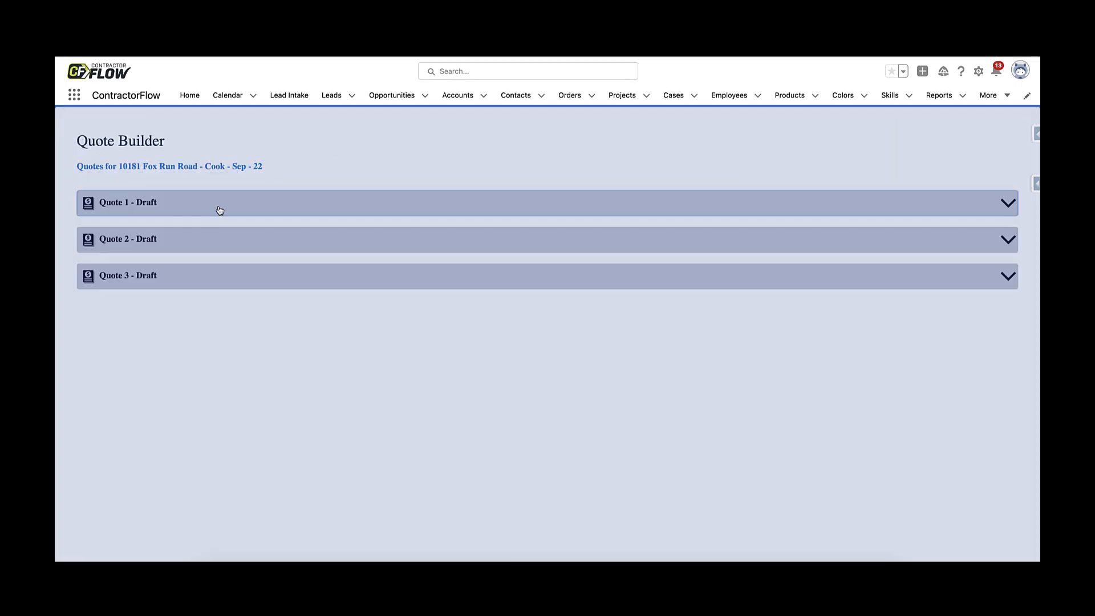
- Expand Quote 1 in the Quote Builder and add the product Asphalt Roof - Ridge Vent to it
click(219, 210)
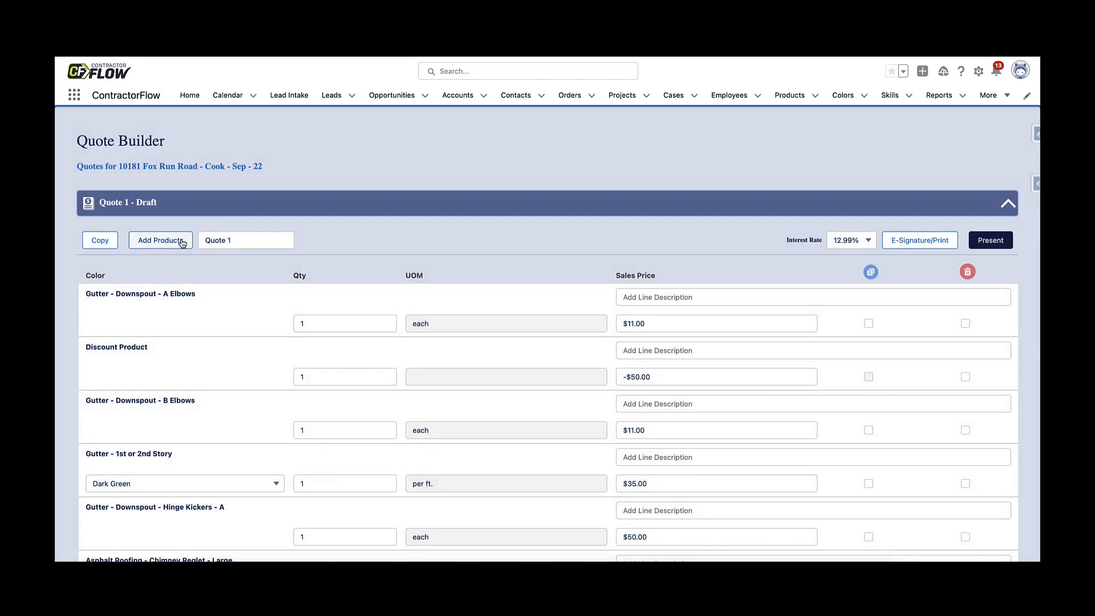
click(181, 243)
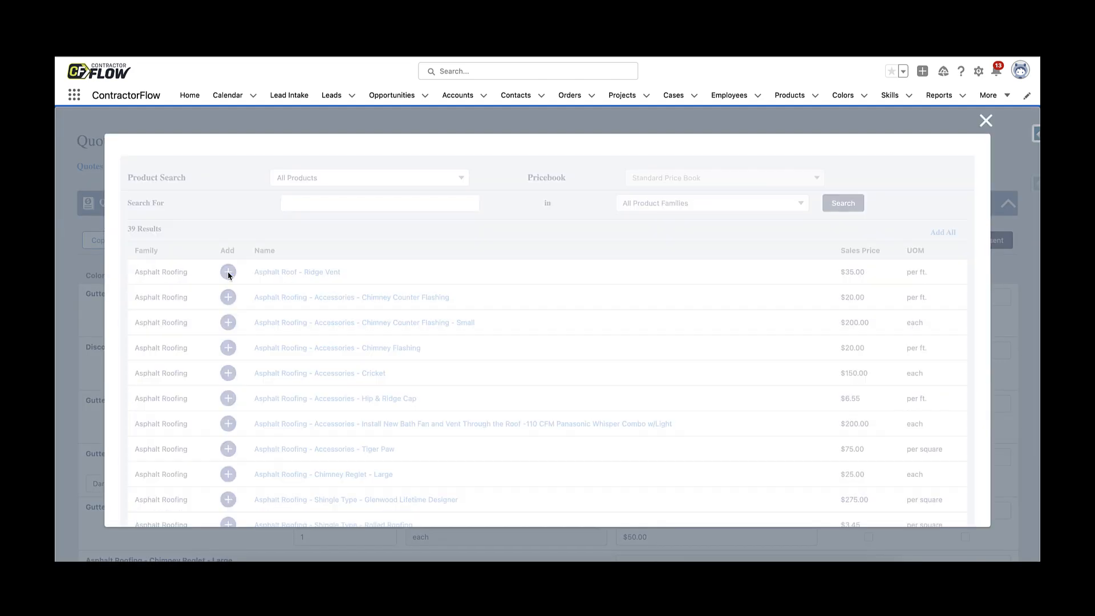
click(228, 272)
click(145, 490)
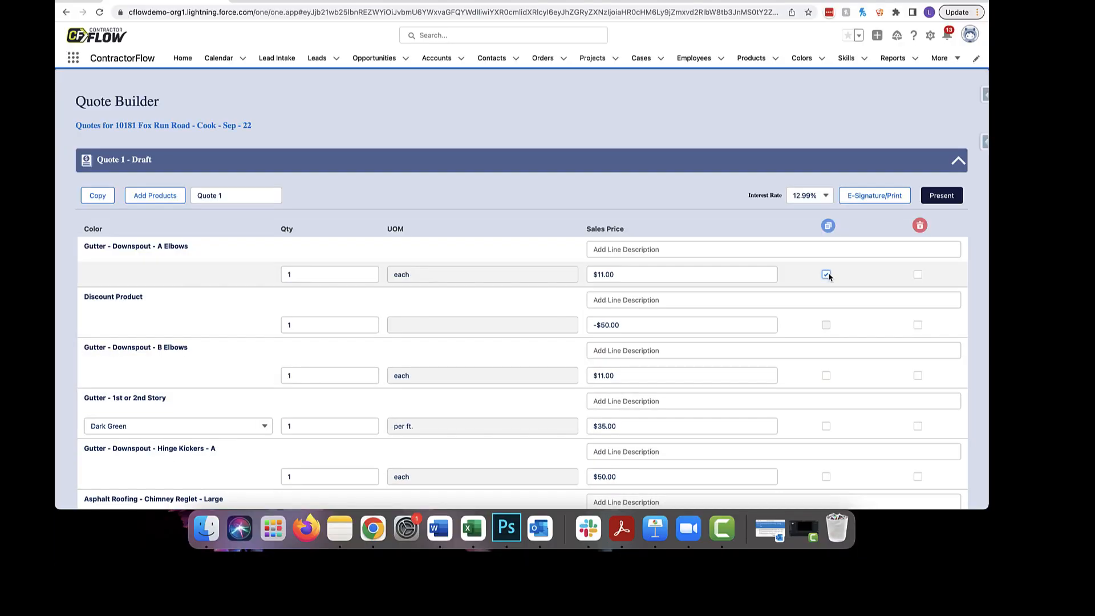
- Clone the Gutter - Downspout - A Elbows and Gutter - 1st or 2nd Story lines of Quote 1
click(868, 323)
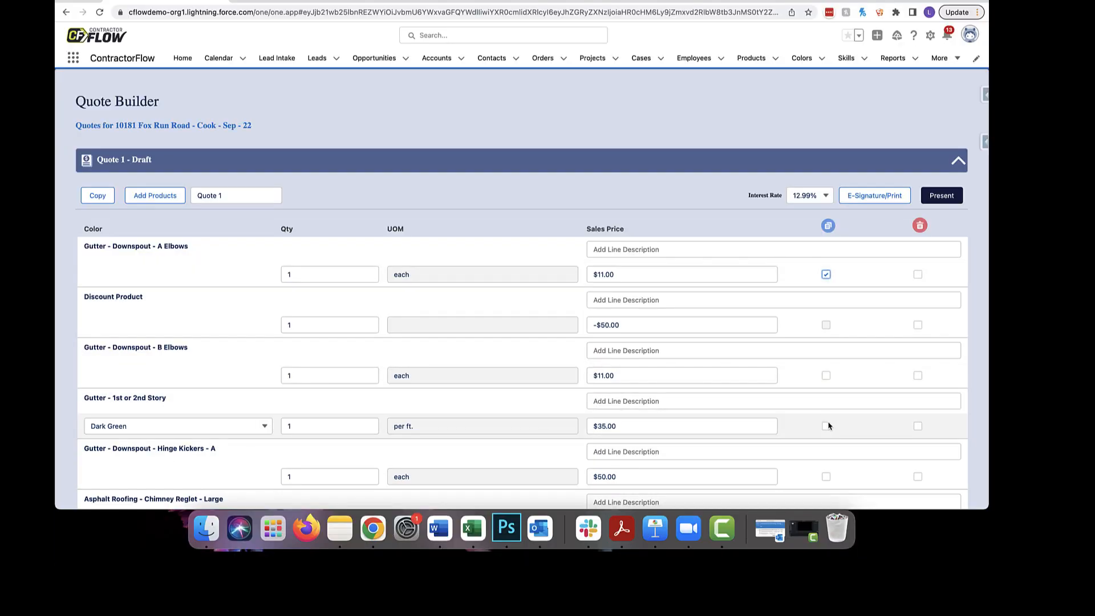
click(826, 426)
click(827, 226)
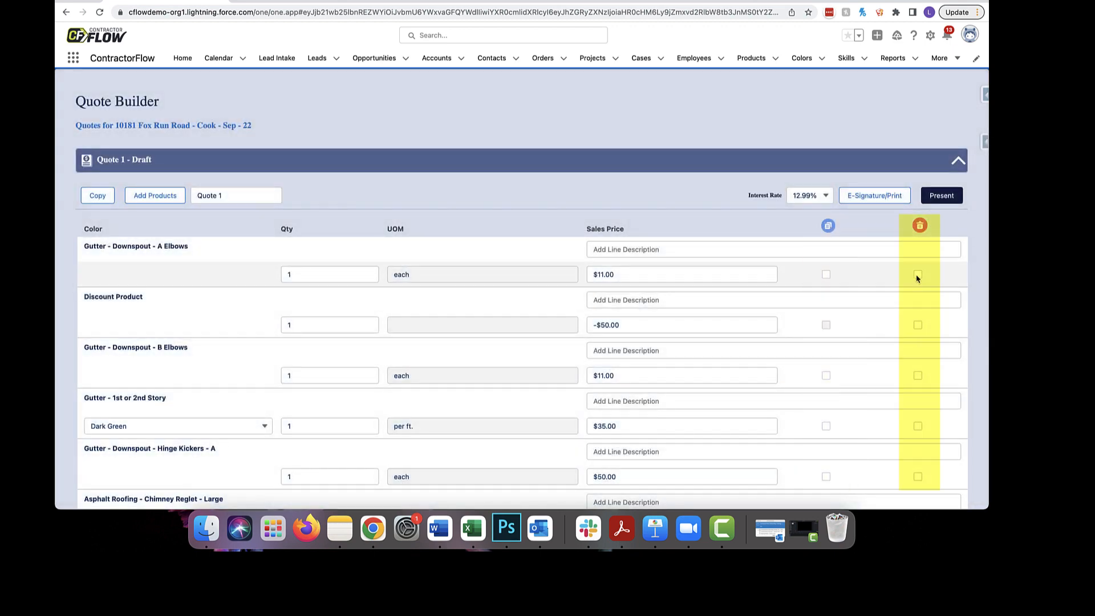
- Delete the marked A Elbows line together with the Gutter - Downspout - B Elbows and Gutter - 1st or 2nd Story lines
click(918, 376)
click(918, 426)
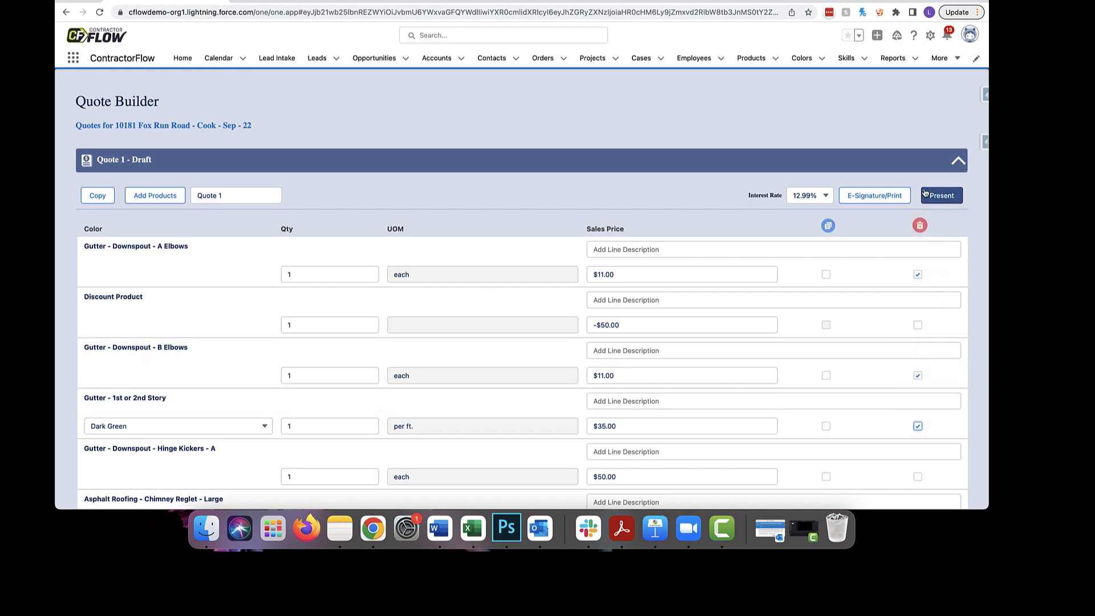
click(920, 226)
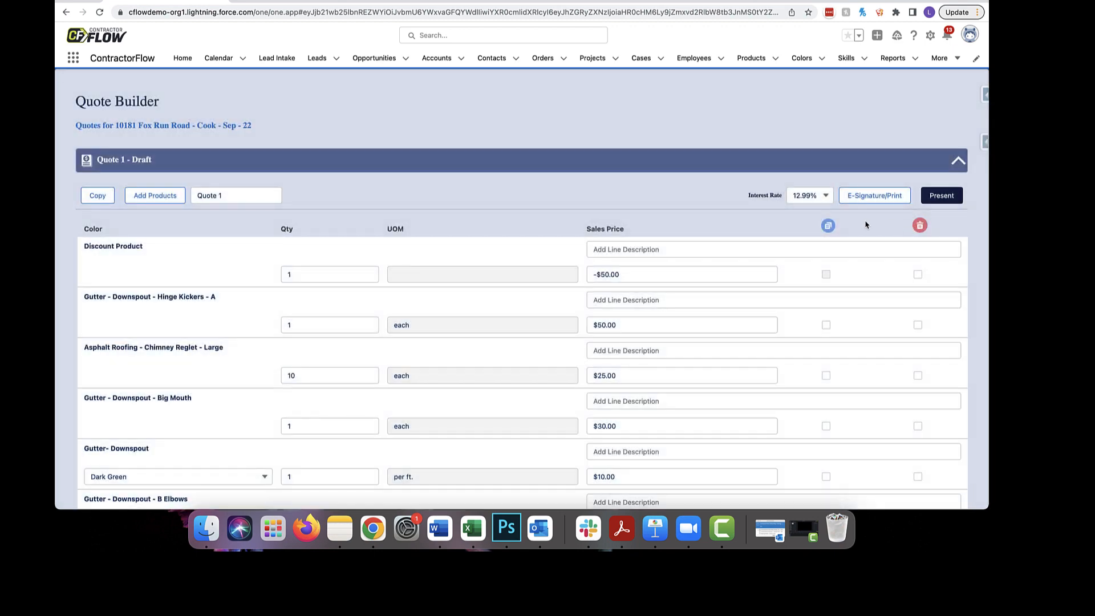
- Choose the 9.99% interest rate for Quote 1 and open the quote's presentation
click(801, 200)
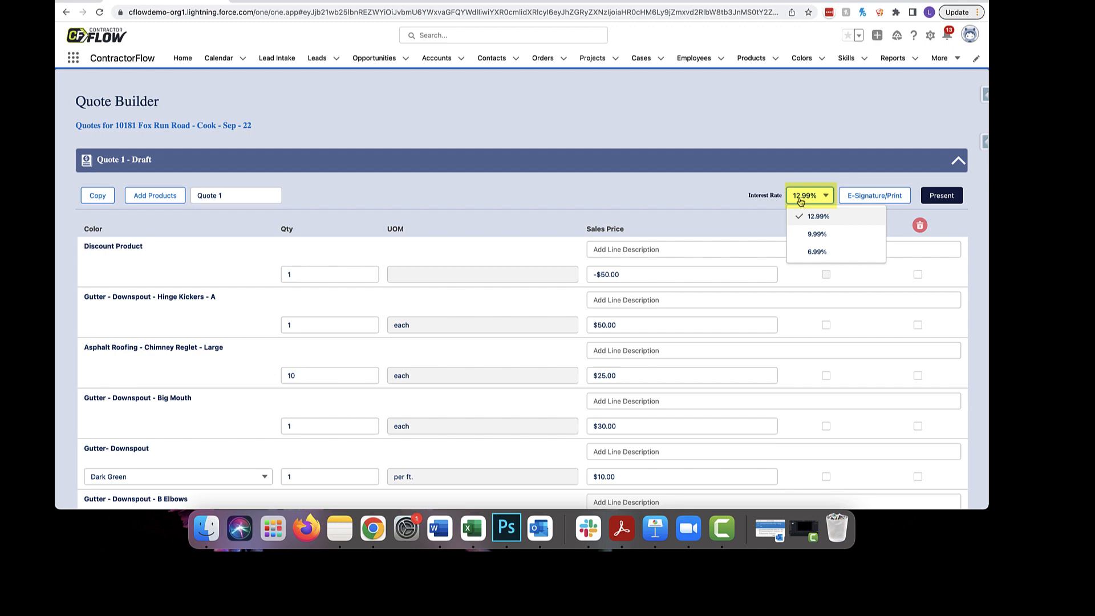
click(810, 234)
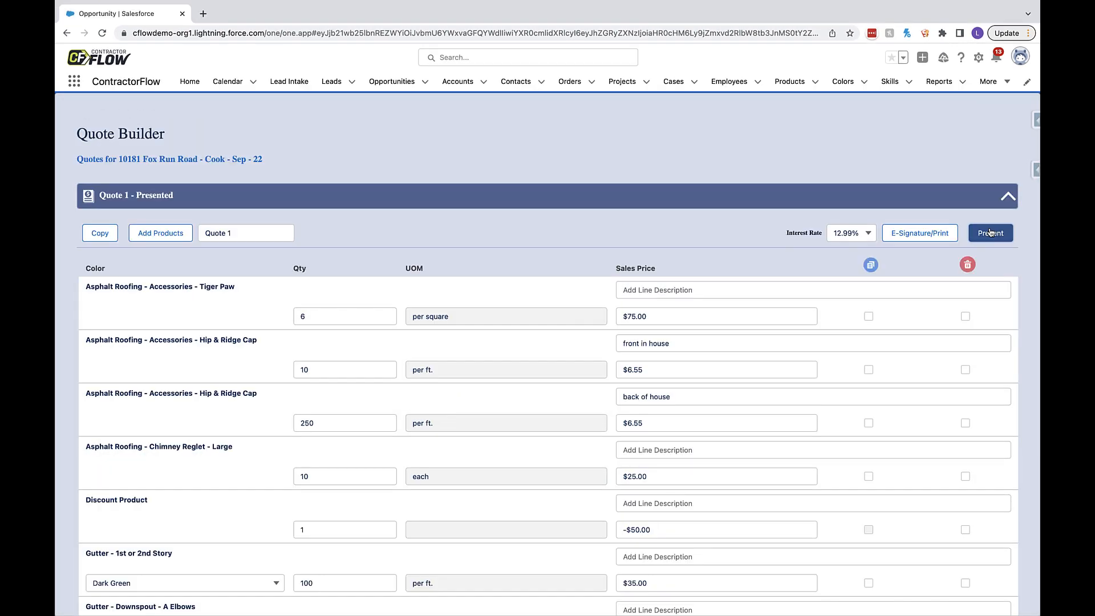
click(990, 231)
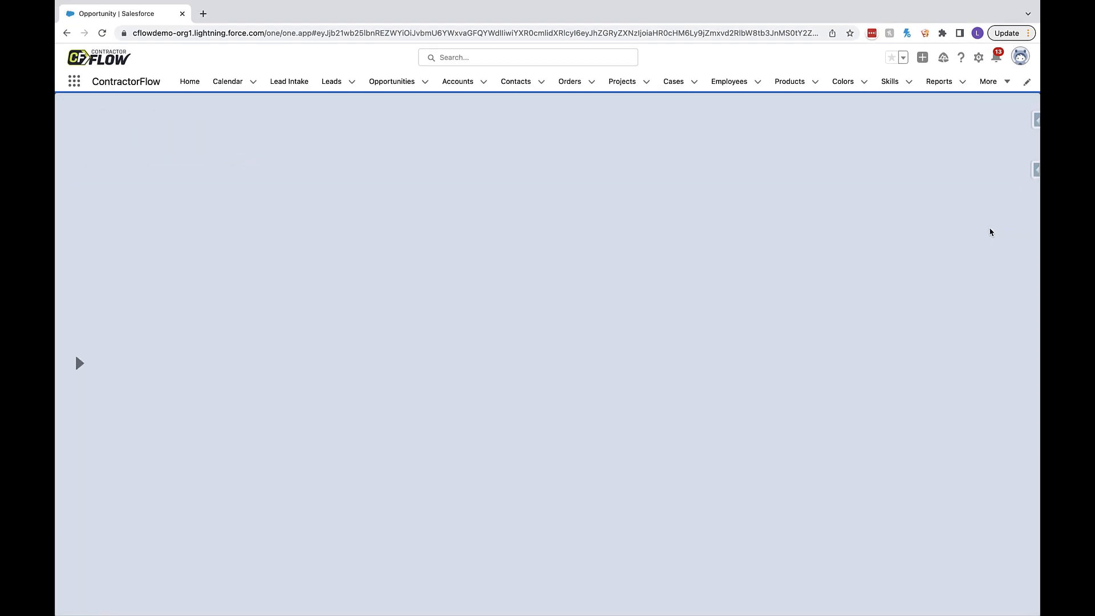
- Open the presentation's worksheet, set the discount to $100.00, and raise the number of referrals to 3
click(79, 363)
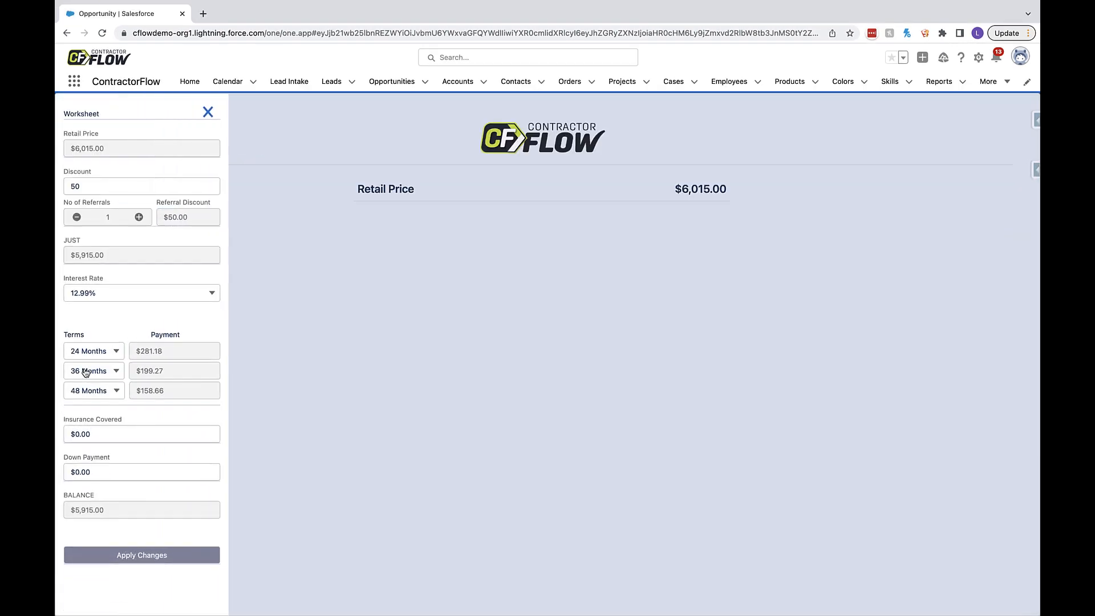
drag(91, 189, 68, 186)
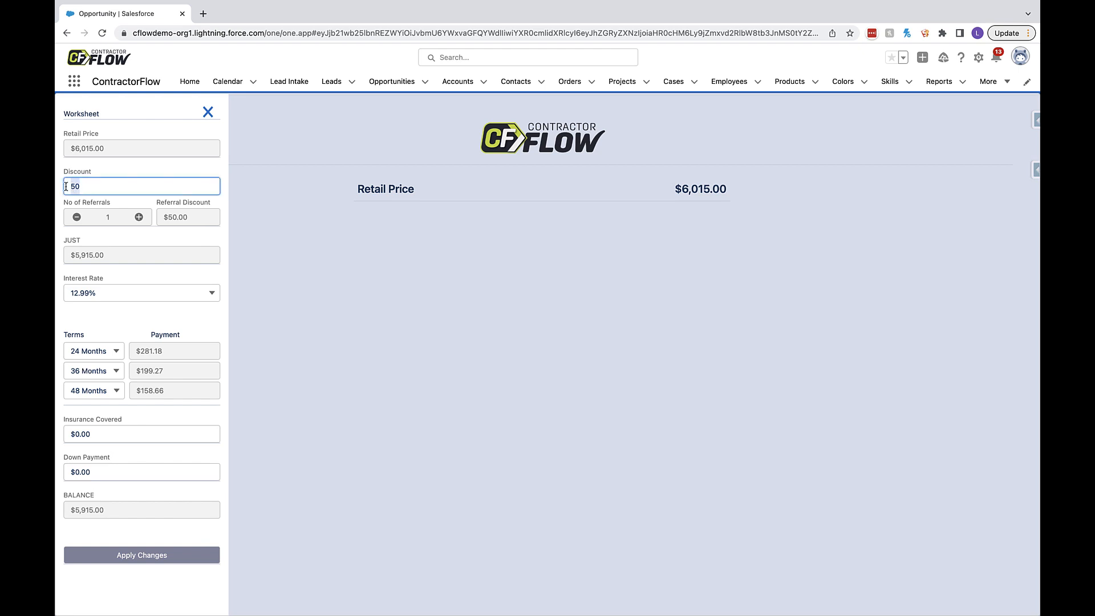
text(100)
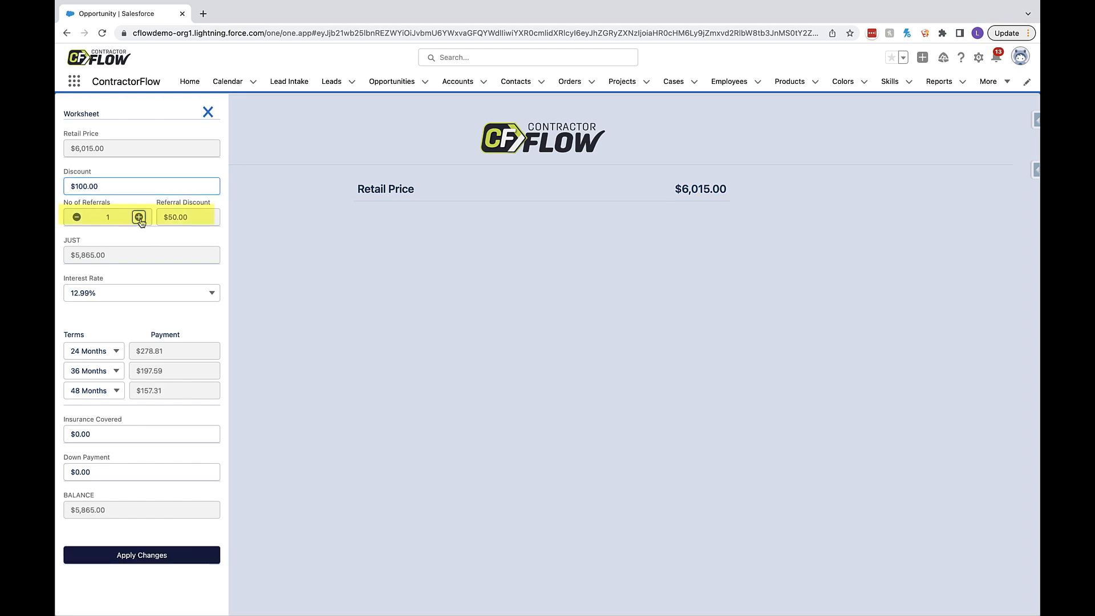
click(139, 218)
click(139, 217)
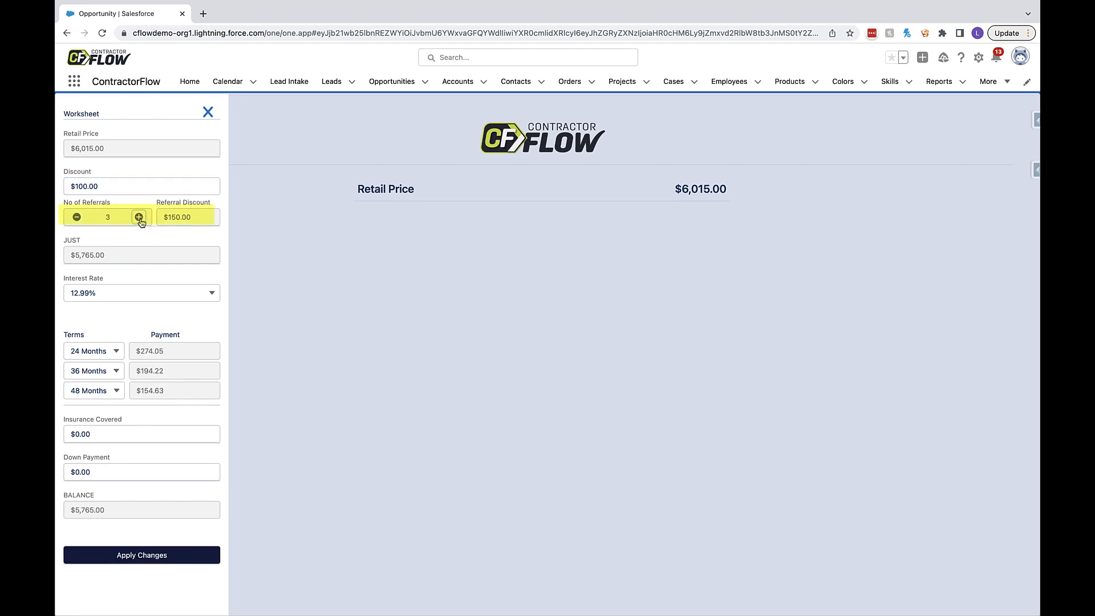
- Set the worksheet's interest rate to 9.99% and its third financing term to 60 months
click(140, 294)
click(142, 334)
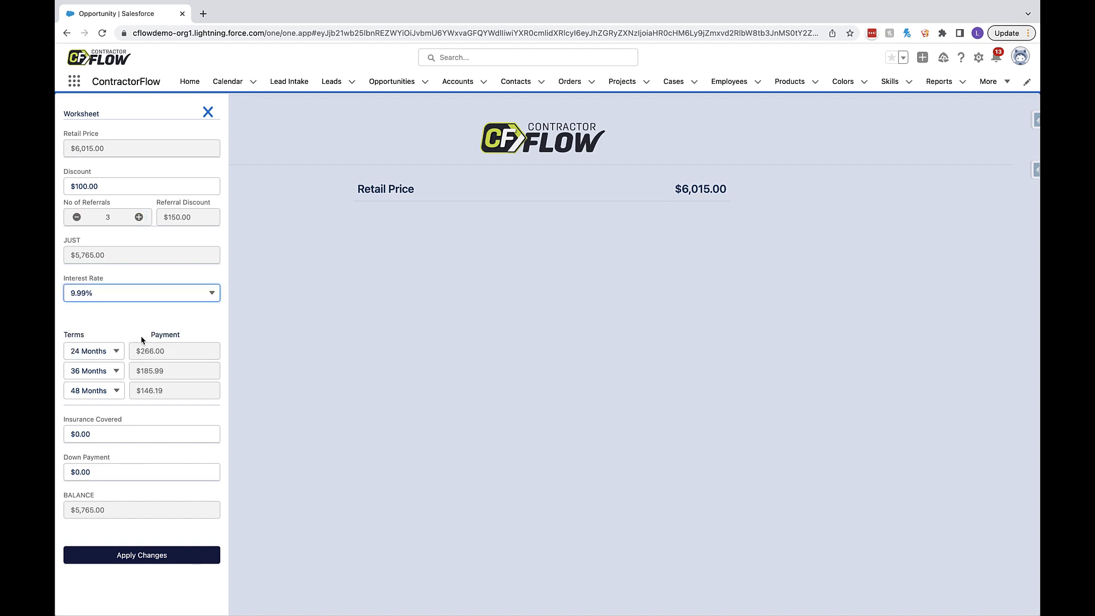
click(107, 392)
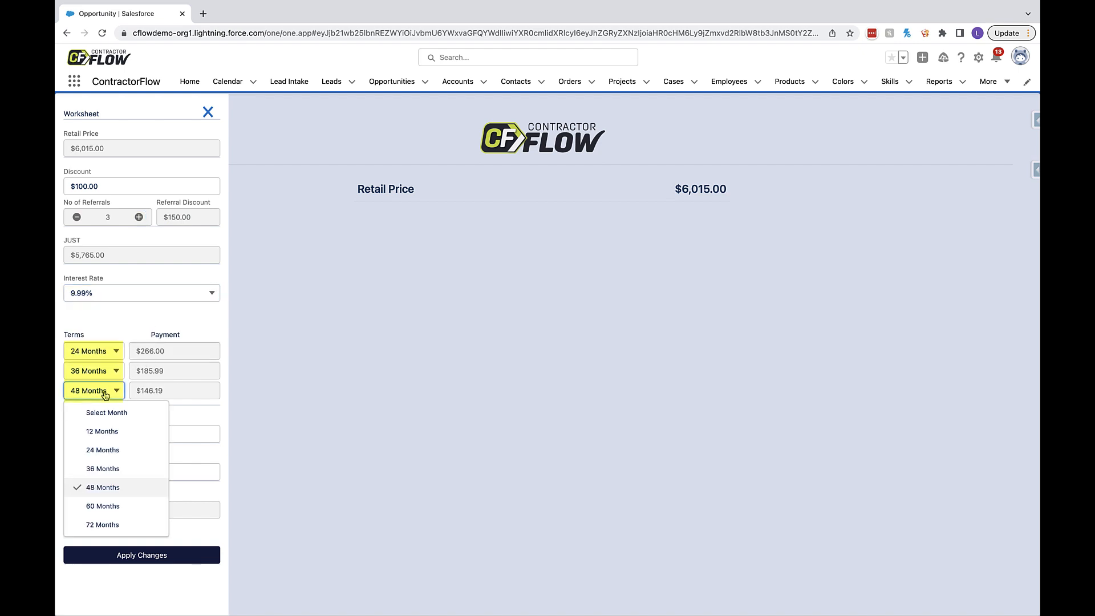
click(106, 506)
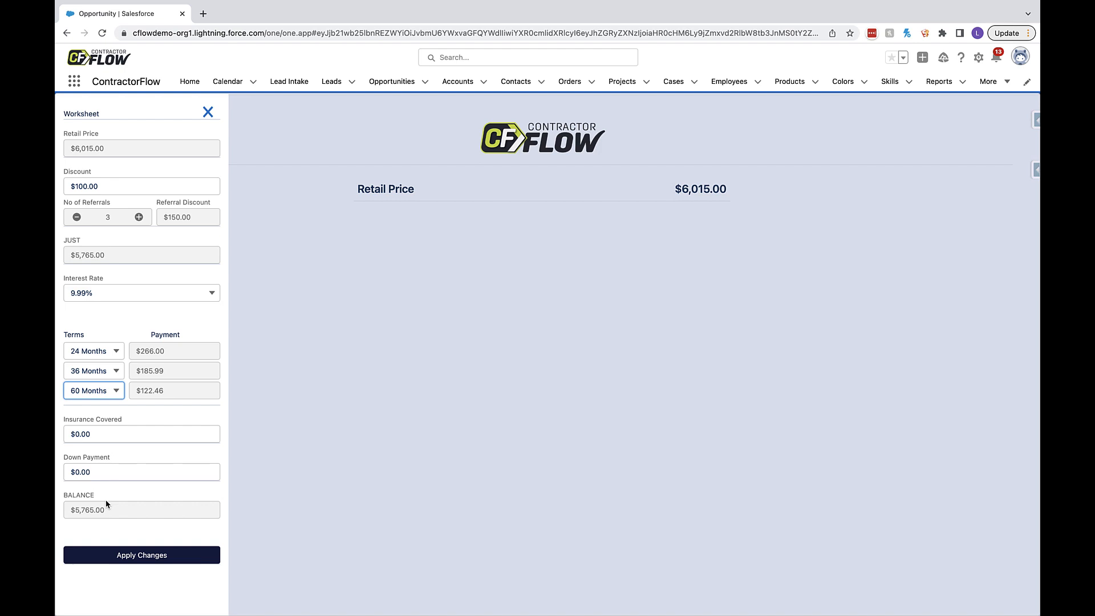
- Enter $500 as insurance covered and $2,000 as down payment, and apply the worksheet changes to the presentation
click(103, 435)
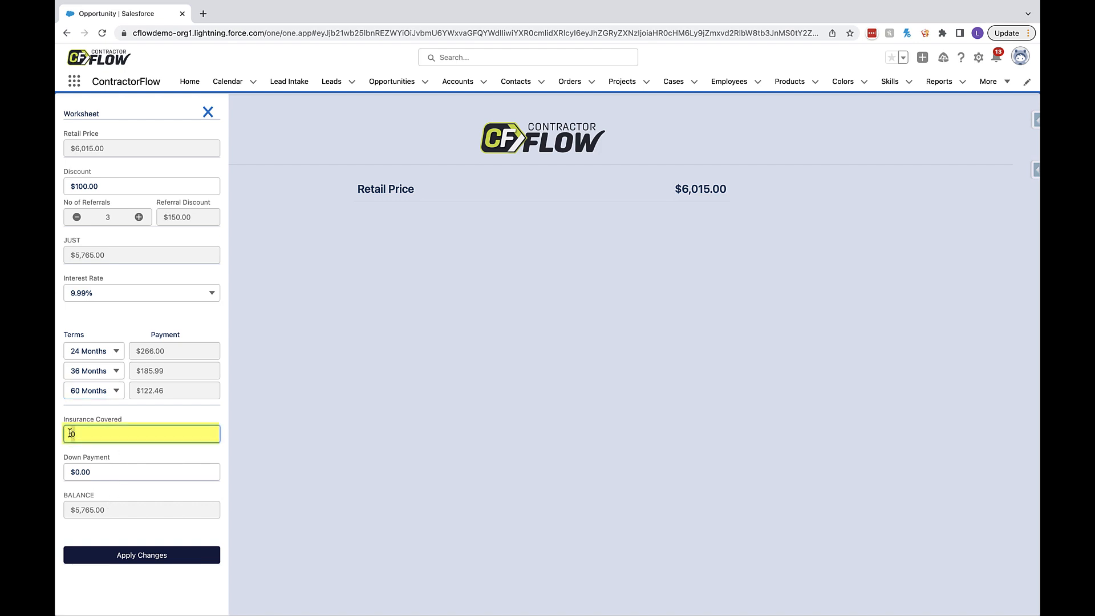
text(500)
click(73, 473)
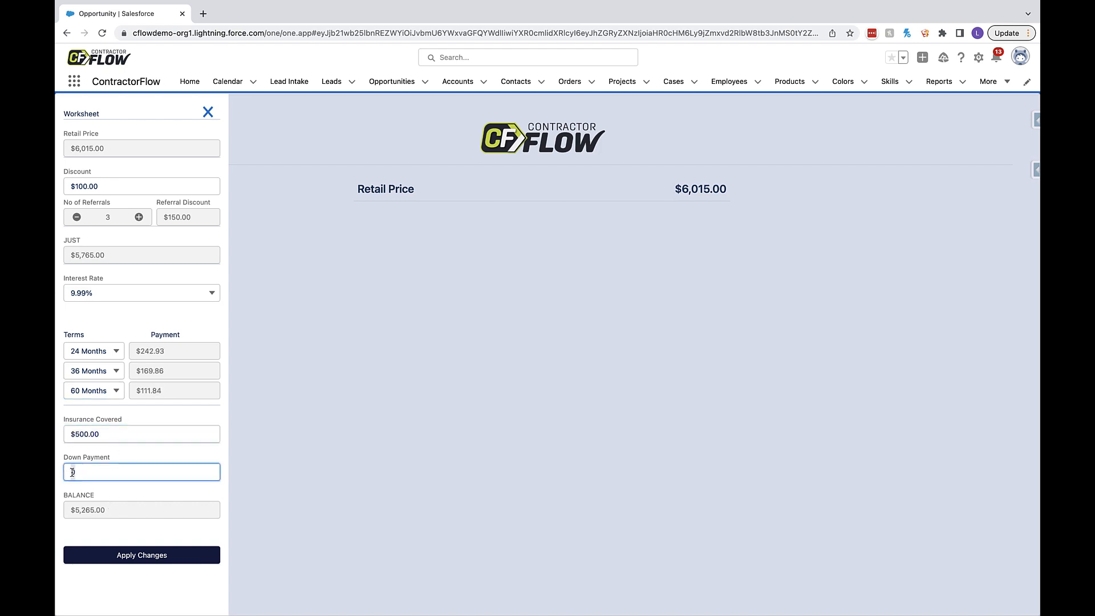
text(2000)
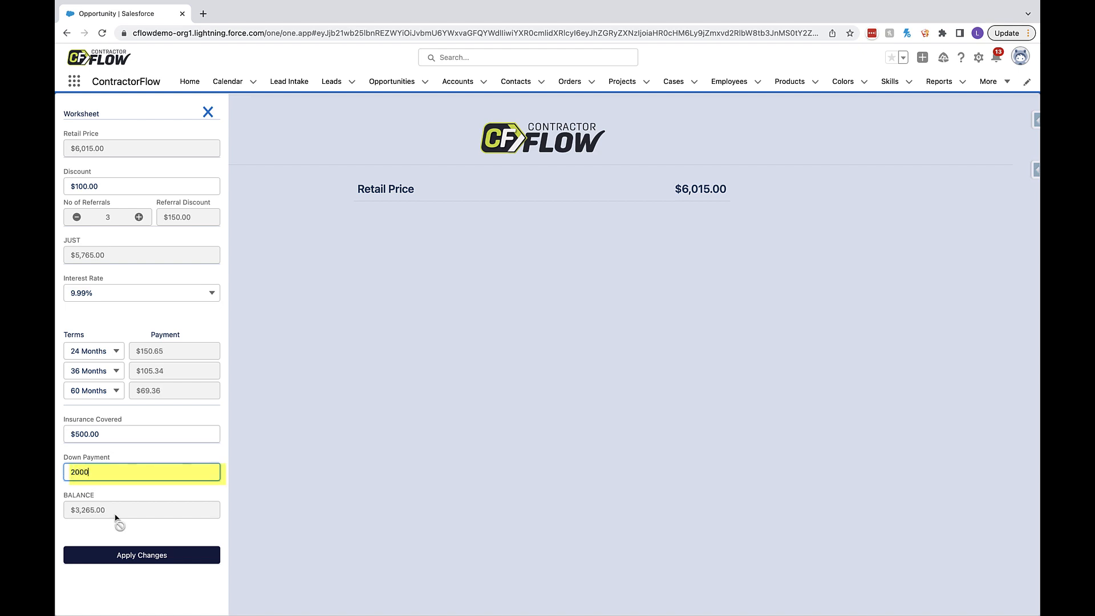
click(147, 556)
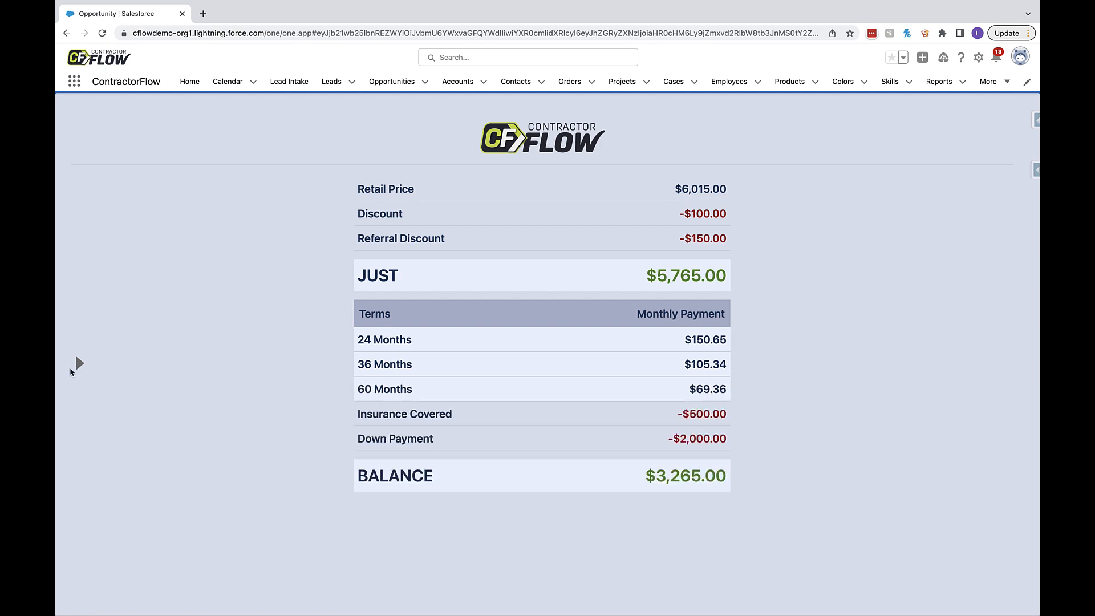
- Apply a 6.99% interest rate and a 72-month third financing term through the presentation's worksheet, and accept the quote
click(78, 363)
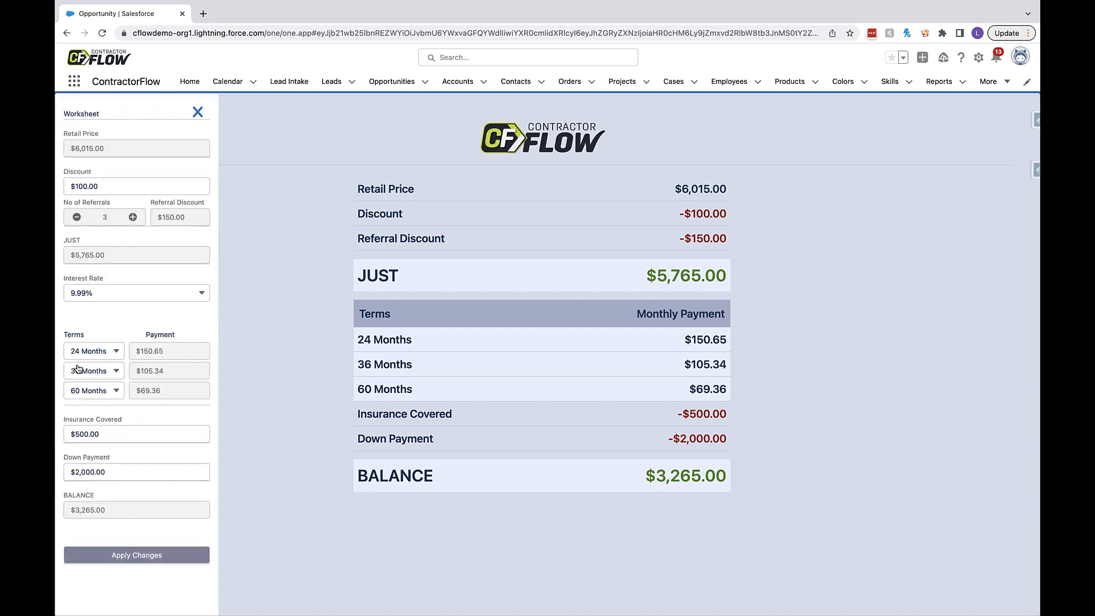
click(91, 297)
click(106, 356)
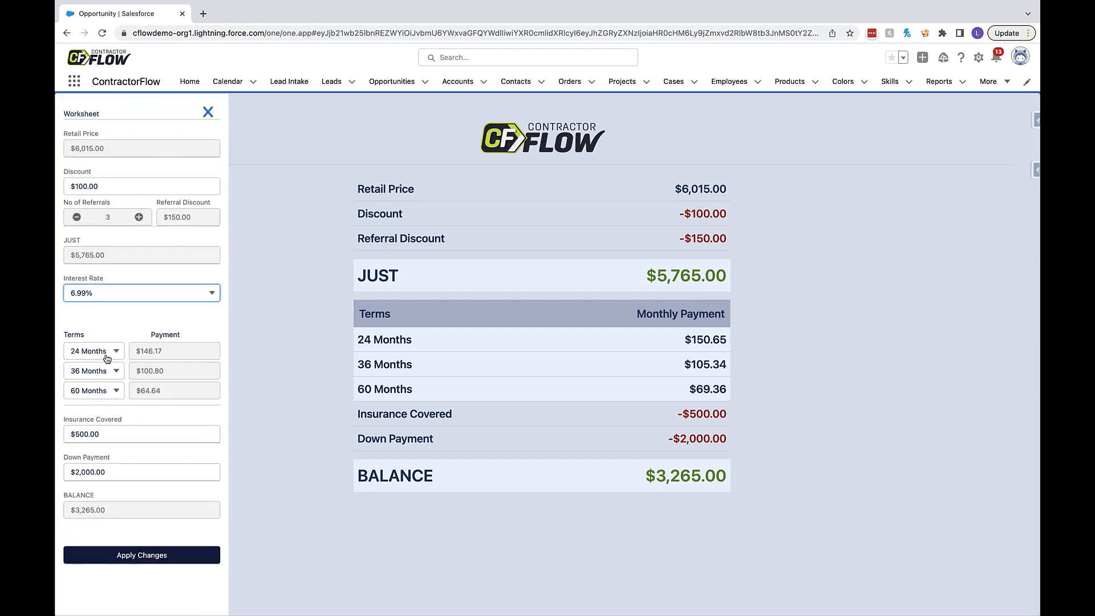
click(90, 390)
click(102, 526)
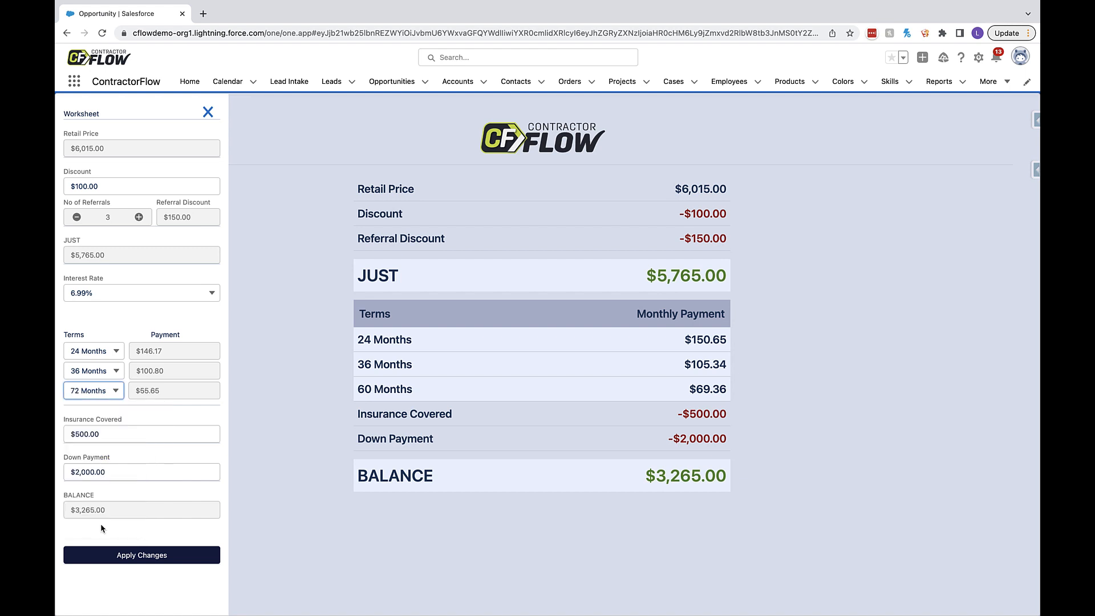
click(114, 557)
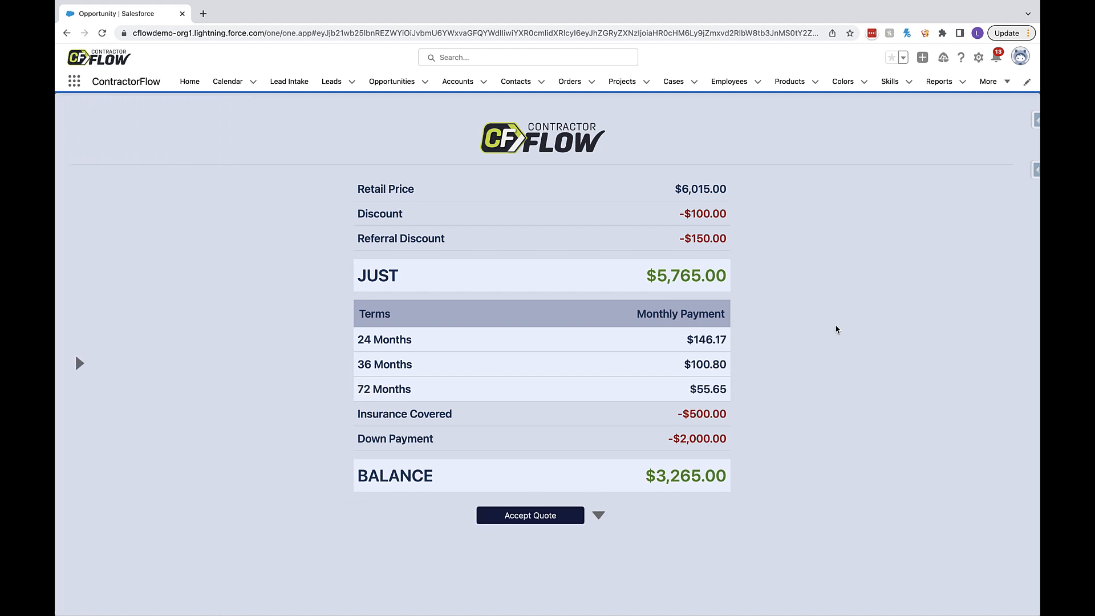
click(569, 517)
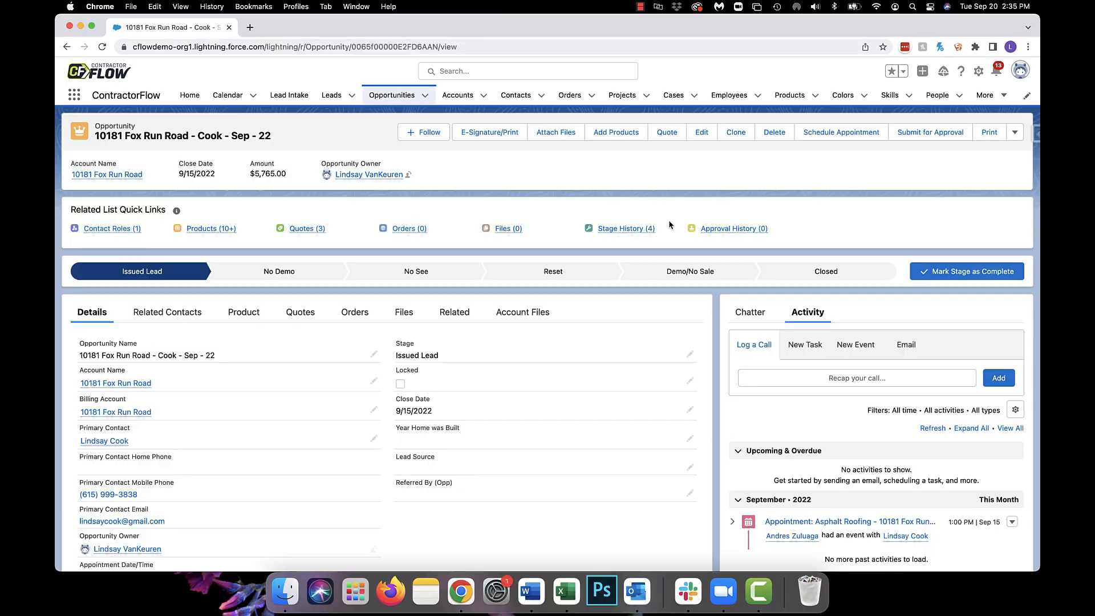
- Add three roof images to the opportunity's files: both Screen Shot 2022-02-23 at 11.23.22 AM copies and the Feb 24 copy of 11.23.29 AM
click(403, 317)
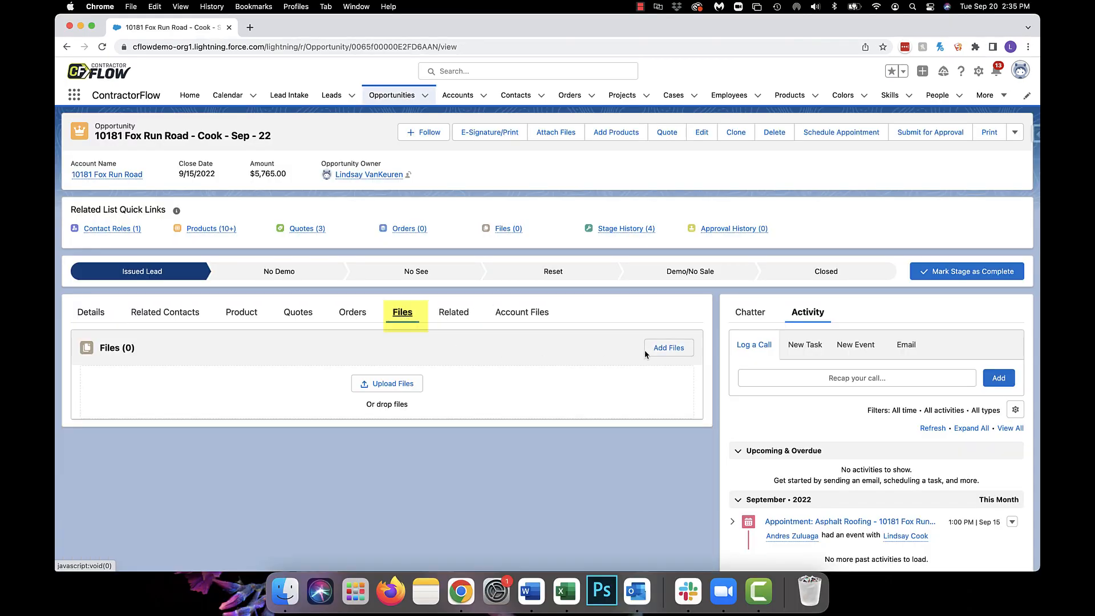
click(664, 349)
click(501, 307)
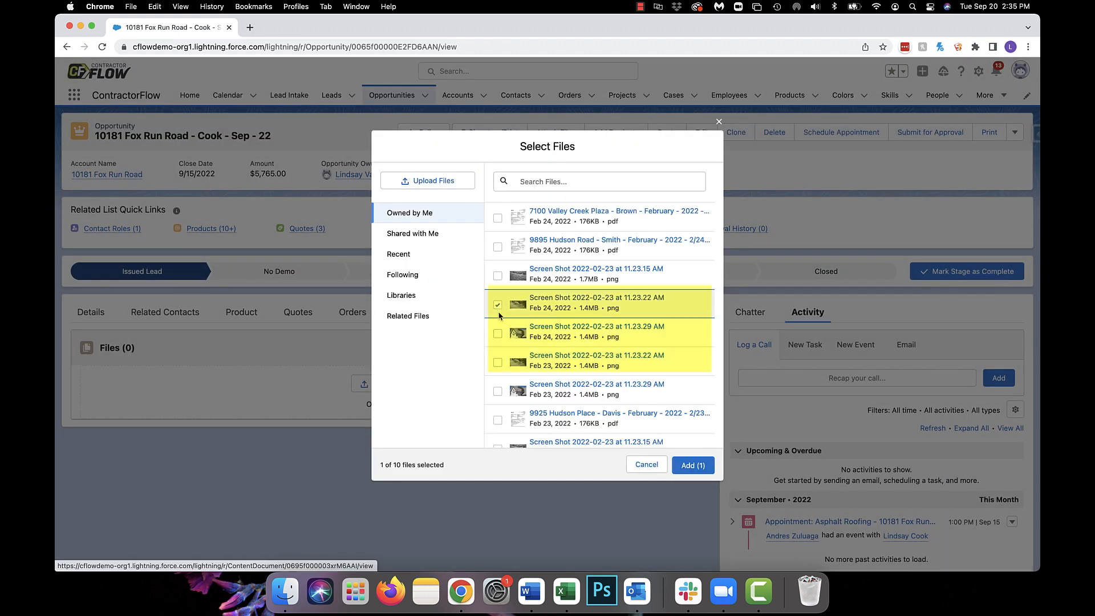
click(499, 335)
click(501, 363)
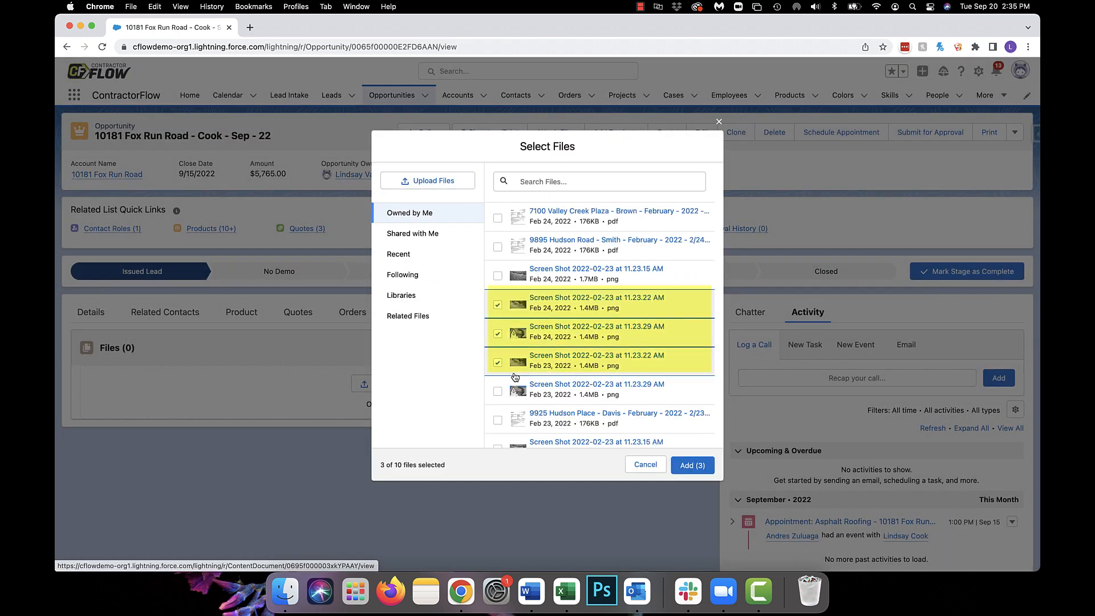
click(692, 464)
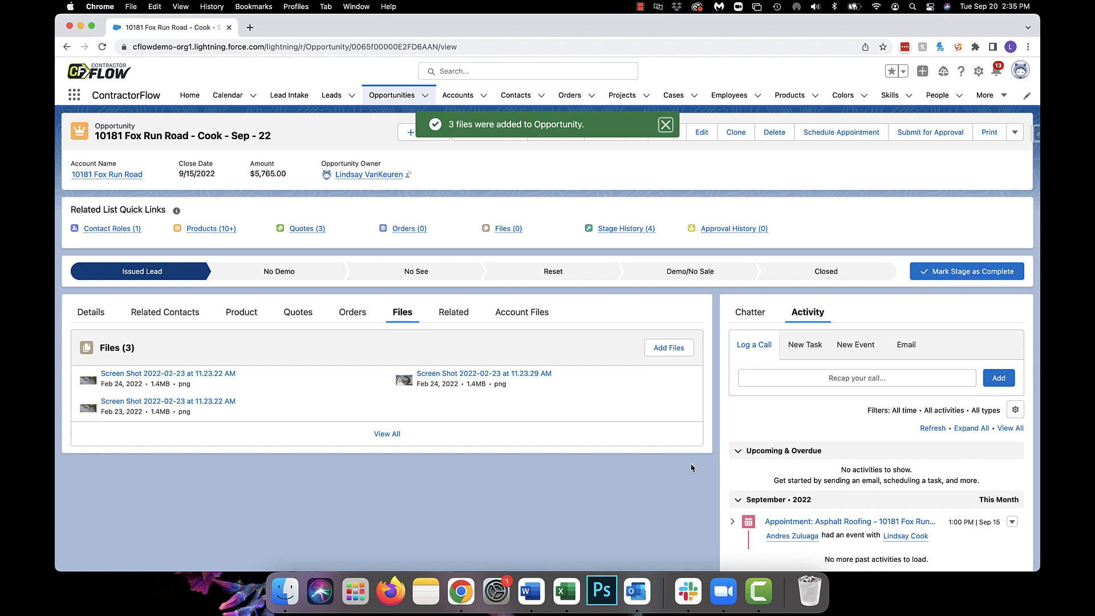
- Open the account files and view the first three screenshots listed under All Account Files
click(523, 316)
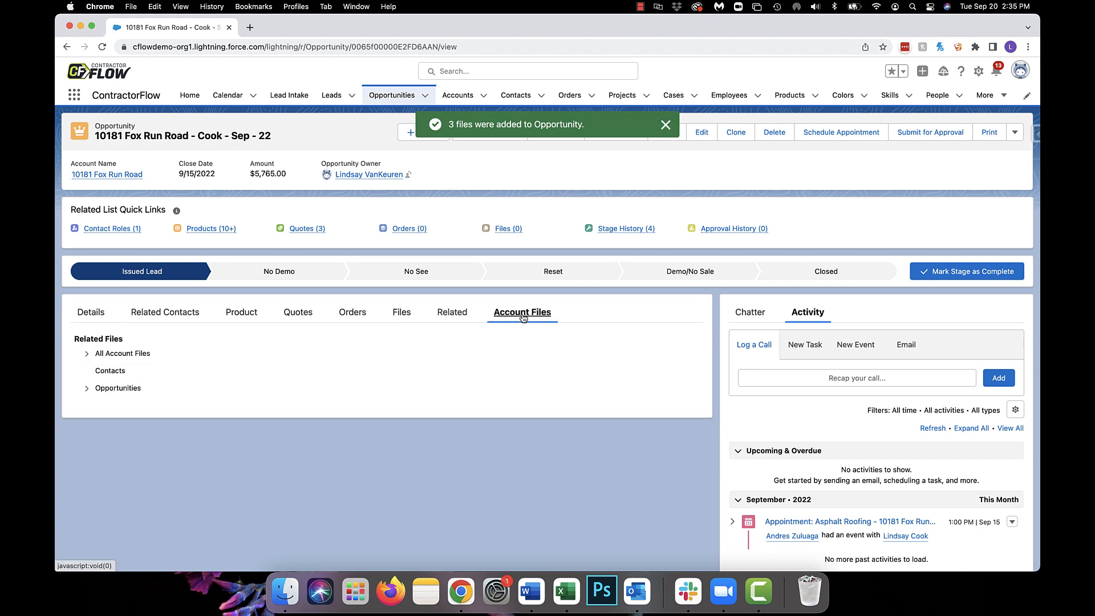
click(88, 357)
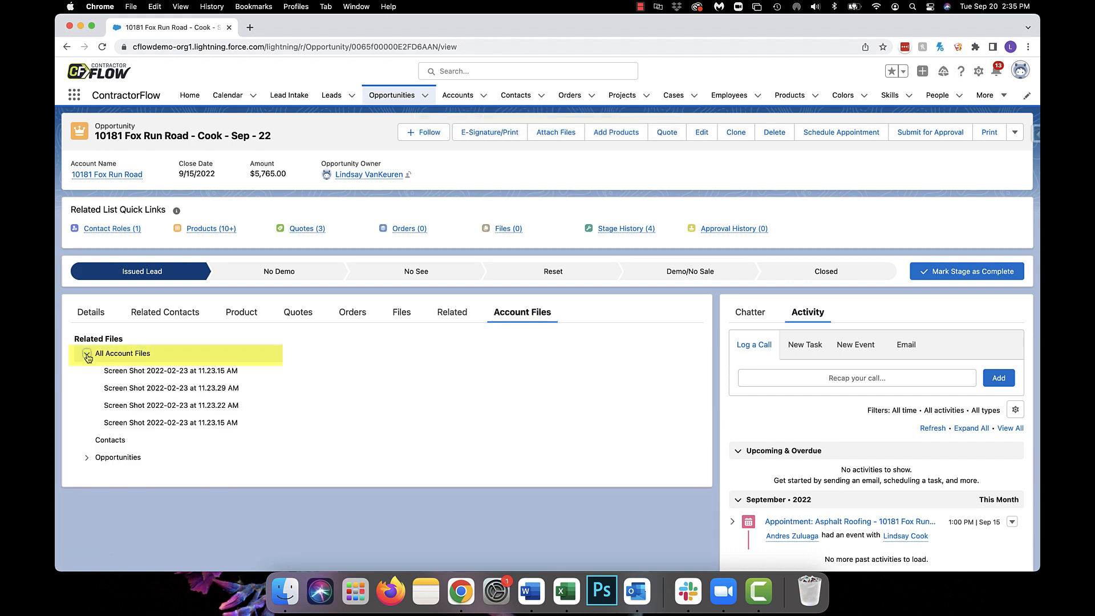
click(135, 372)
click(143, 389)
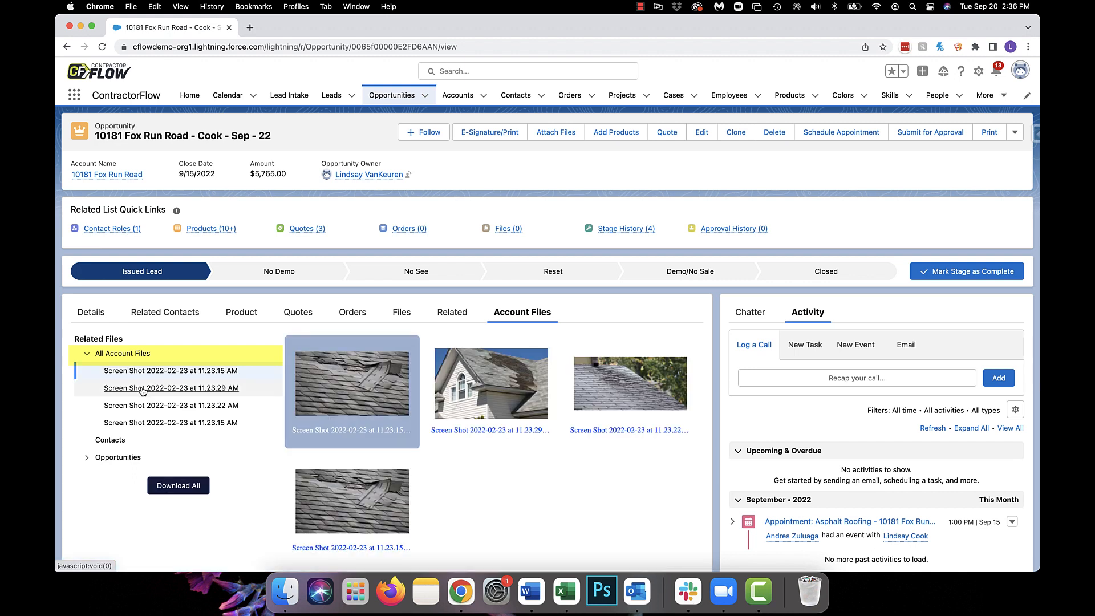
click(148, 407)
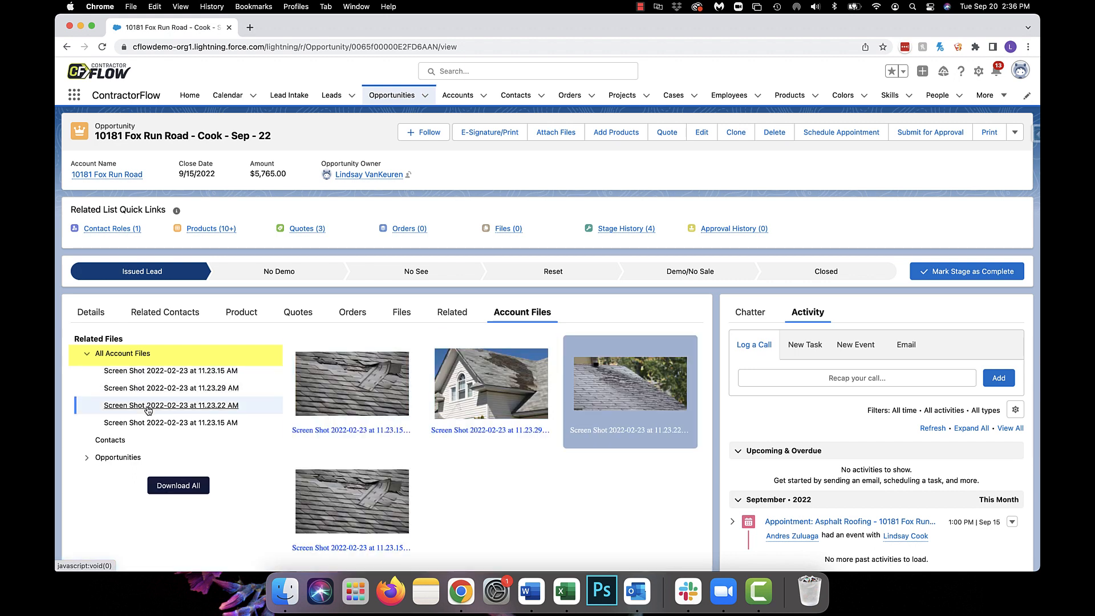
- Collapse All Account Files and view the first three screenshots stored under the account's September opportunity
click(87, 353)
click(88, 389)
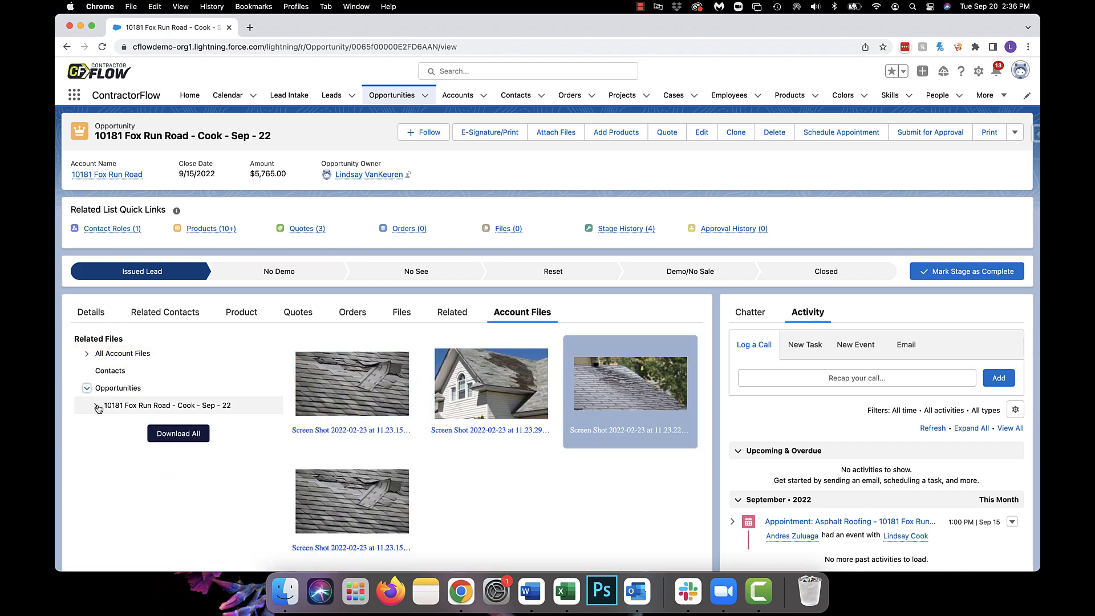
click(95, 405)
click(129, 423)
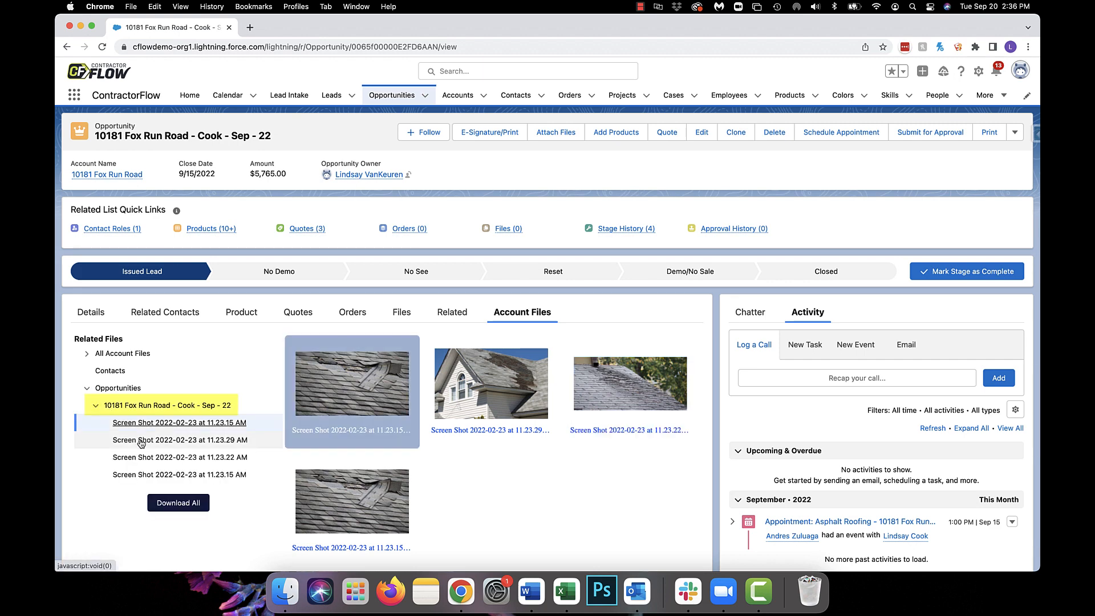
click(143, 440)
click(149, 460)
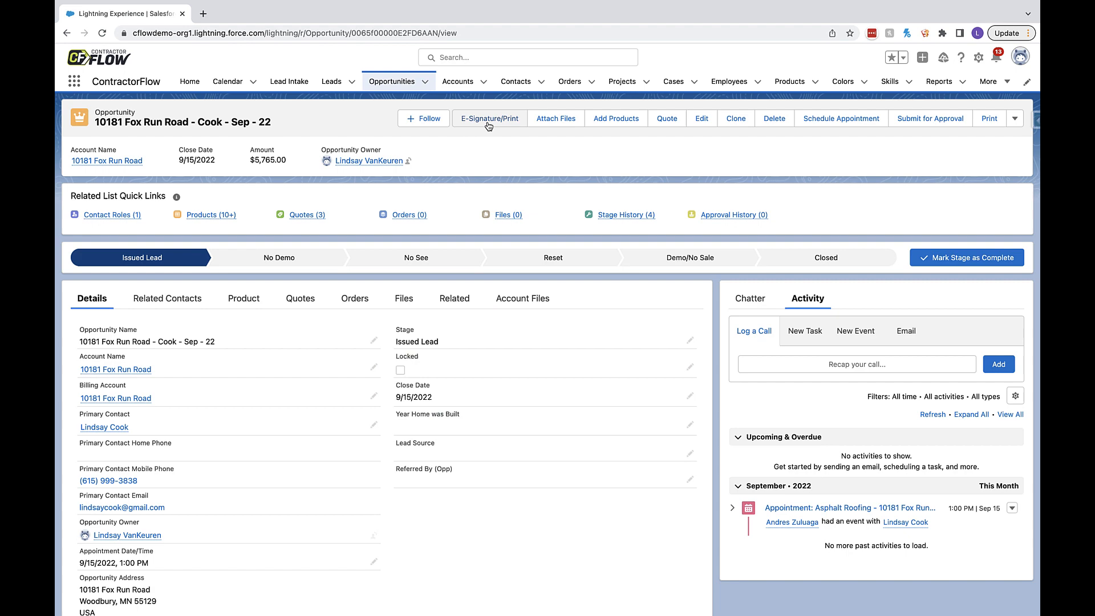
- Create a Contract Print and E-Signature document from the Contract - Demo template with In-Person signing
click(489, 119)
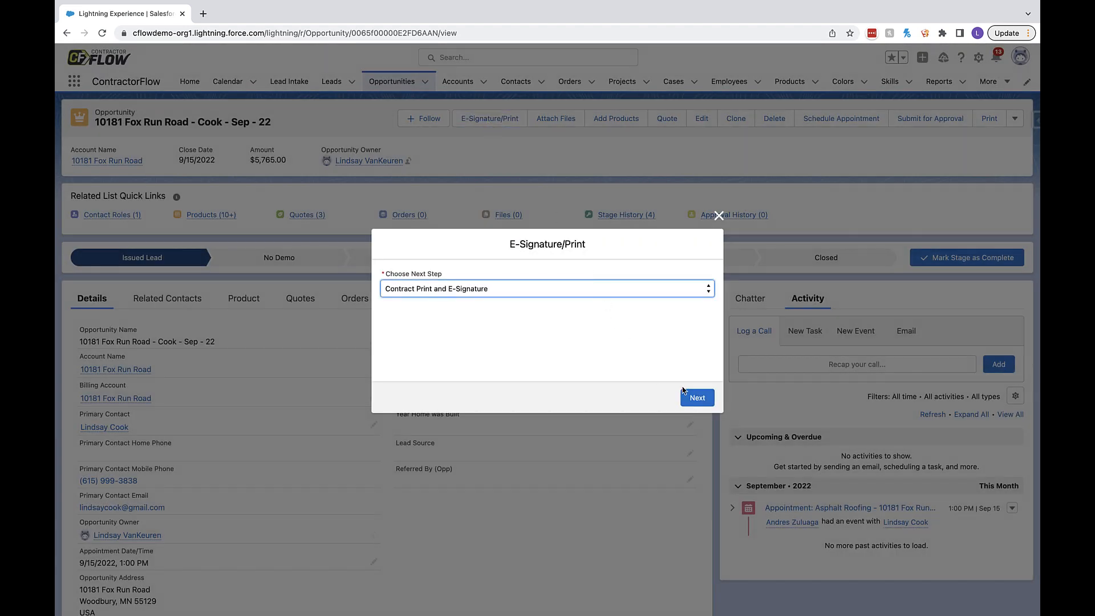
click(684, 393)
click(385, 340)
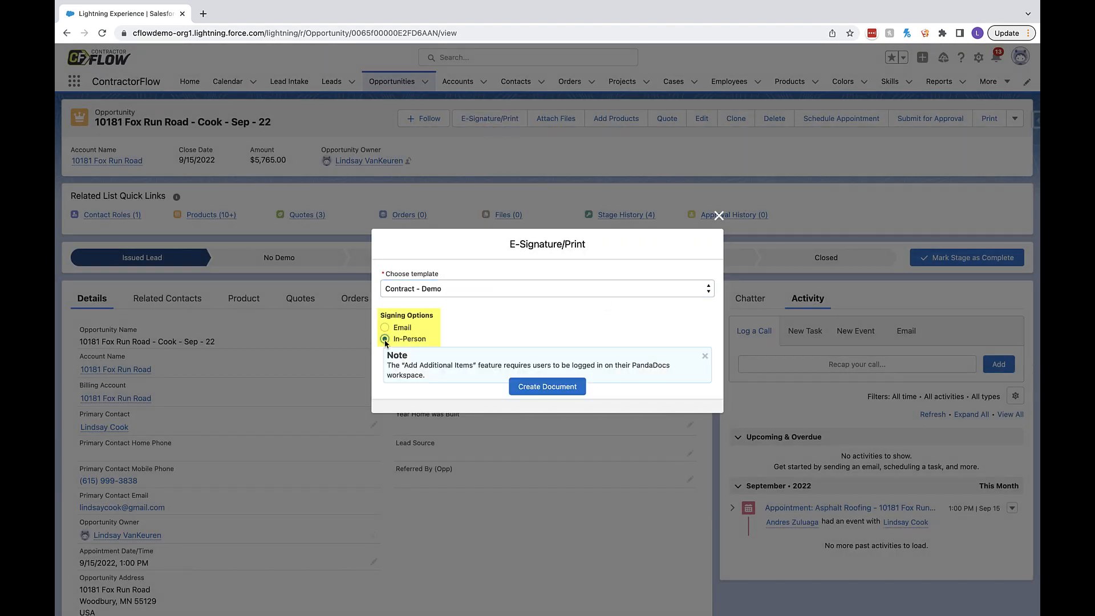
click(525, 386)
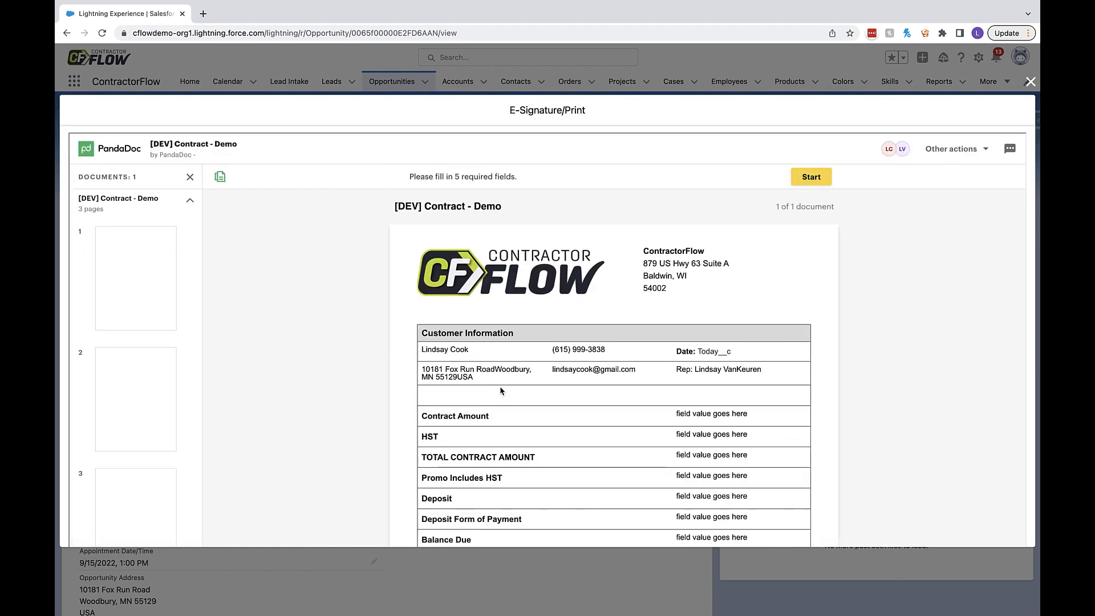
- Start filling in the contract's required fields, accept the customer's typed initials, and advance to the signature field
click(815, 179)
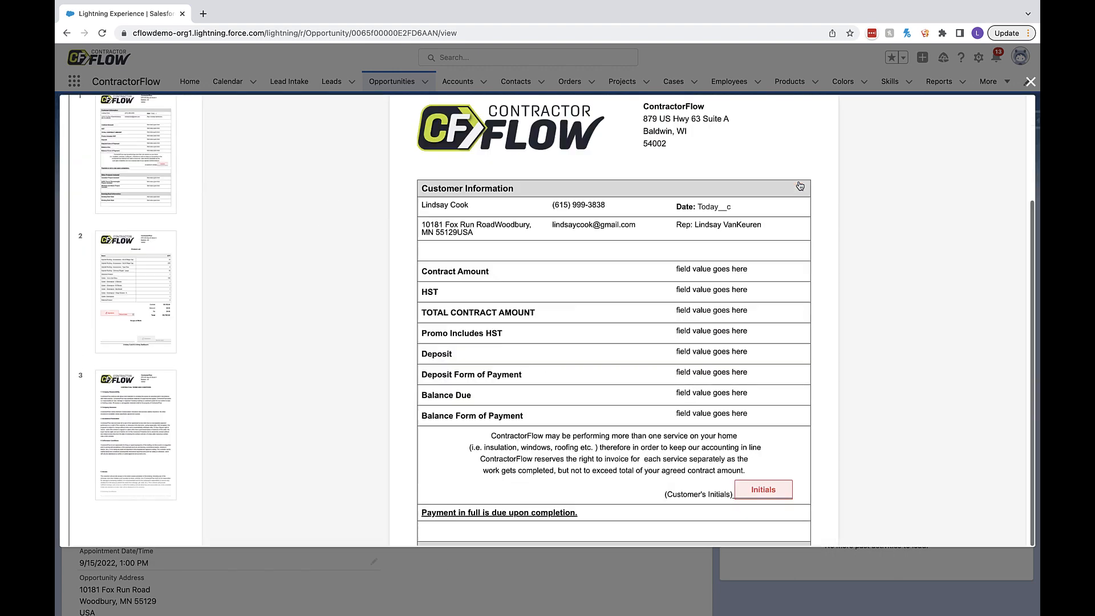
click(769, 303)
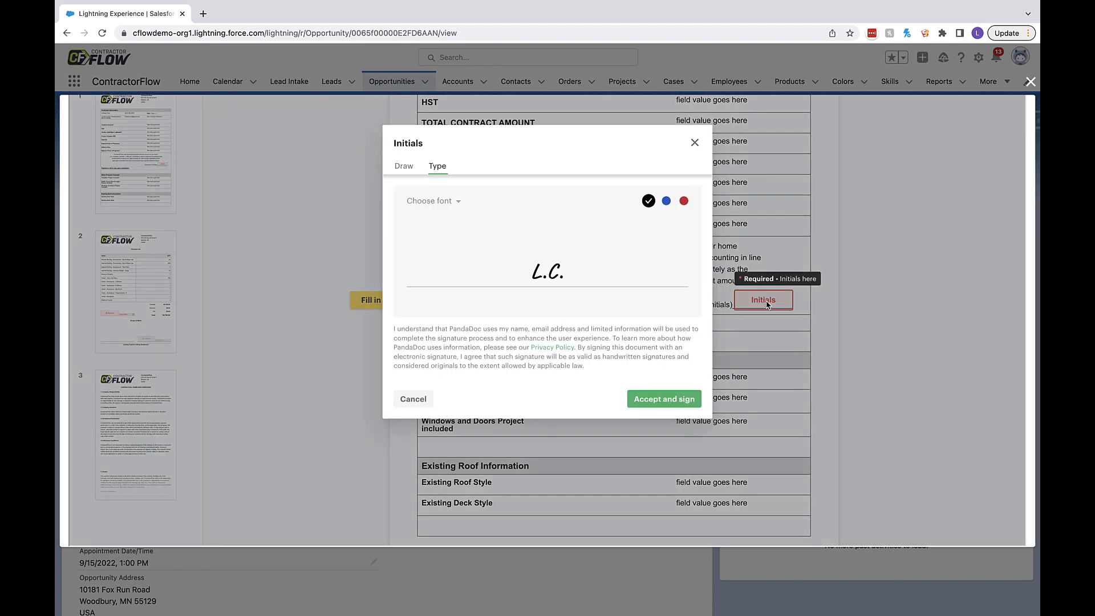
click(679, 399)
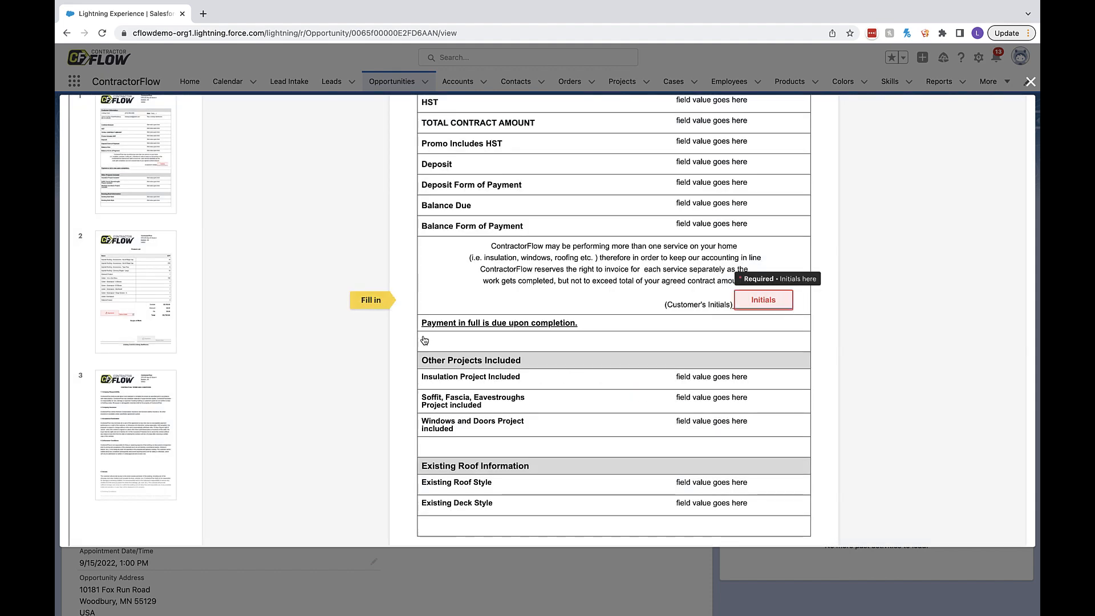
click(373, 302)
click(374, 304)
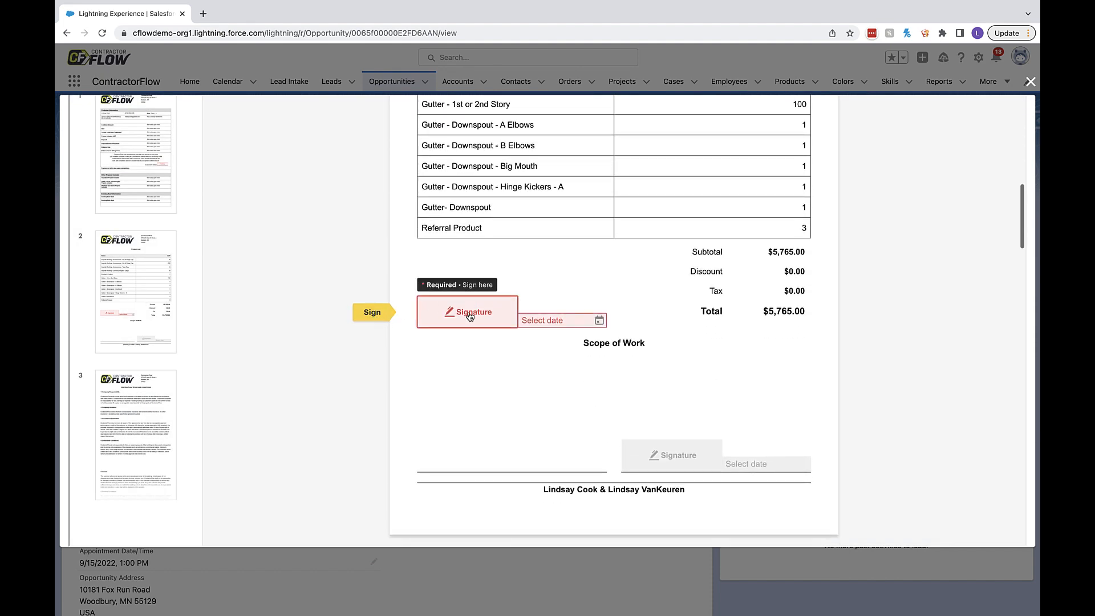
- Sign the contract with the customer's typed signature and pick the signing date beside it
click(464, 312)
click(664, 399)
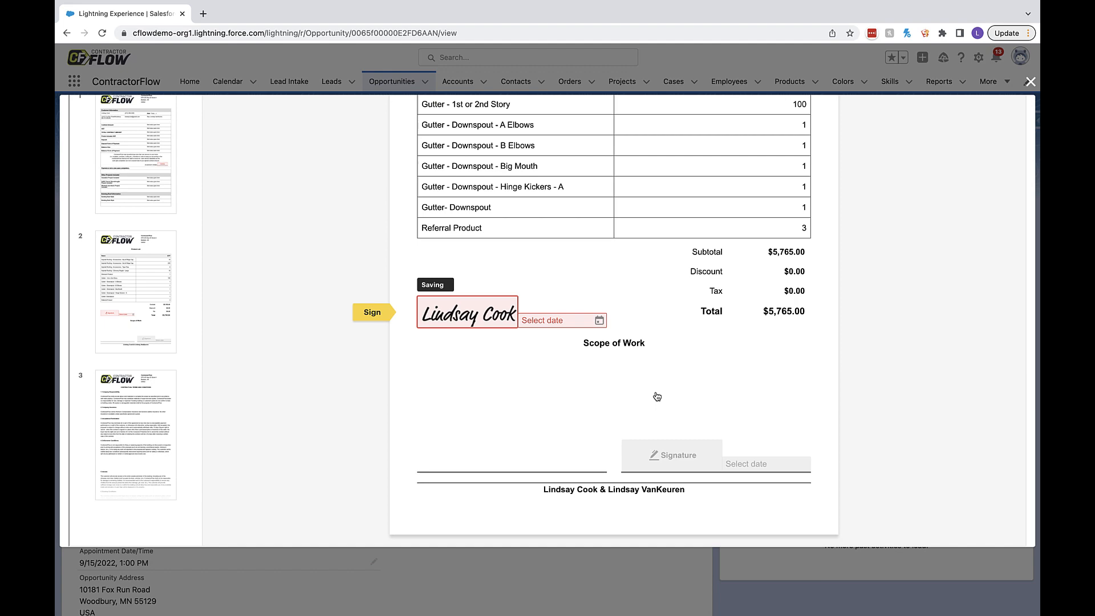
click(565, 321)
click(607, 517)
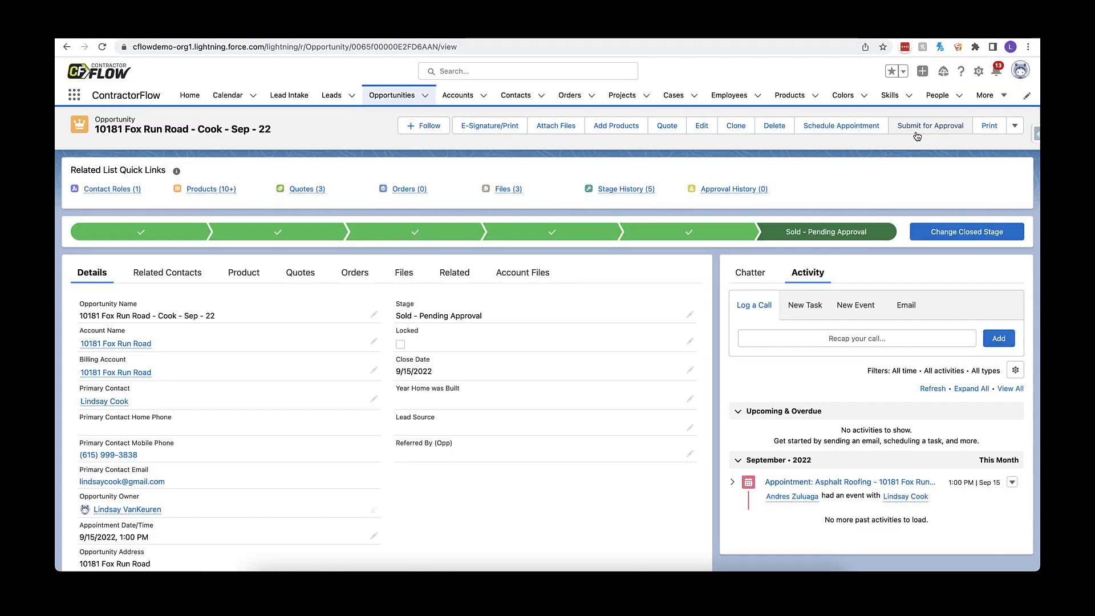
- Submit the opportunity for approval with the comment "ready to go boss"
click(919, 132)
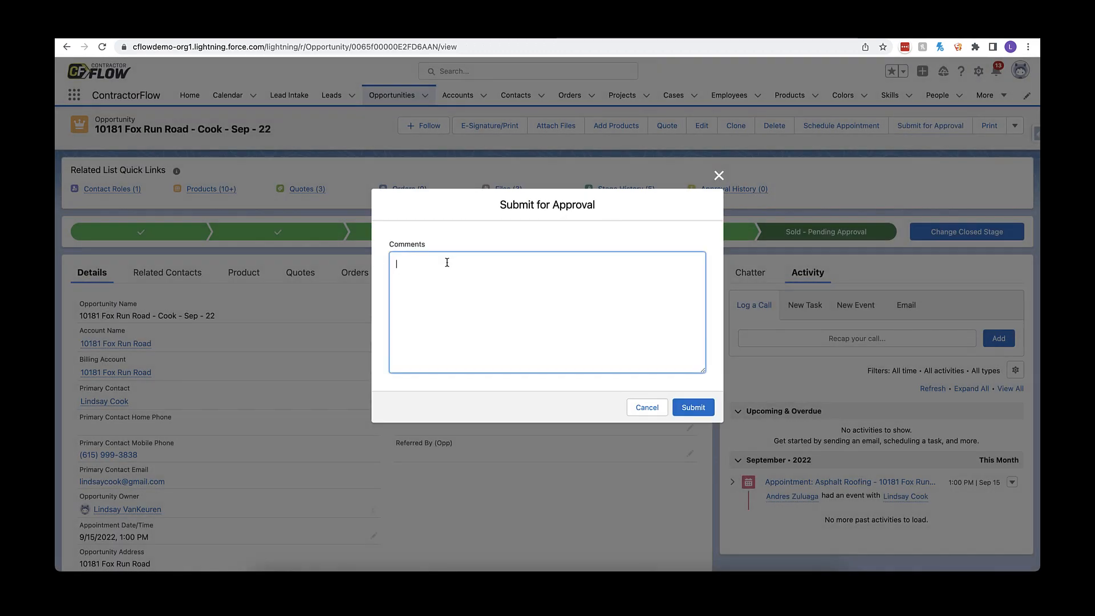
text(ready to go boss)
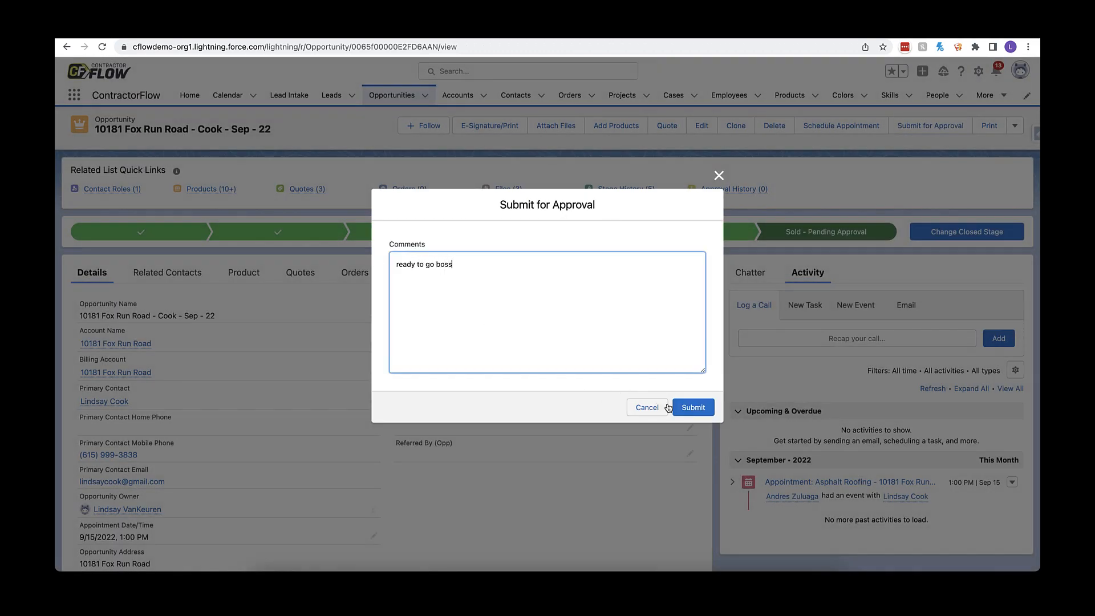
click(693, 407)
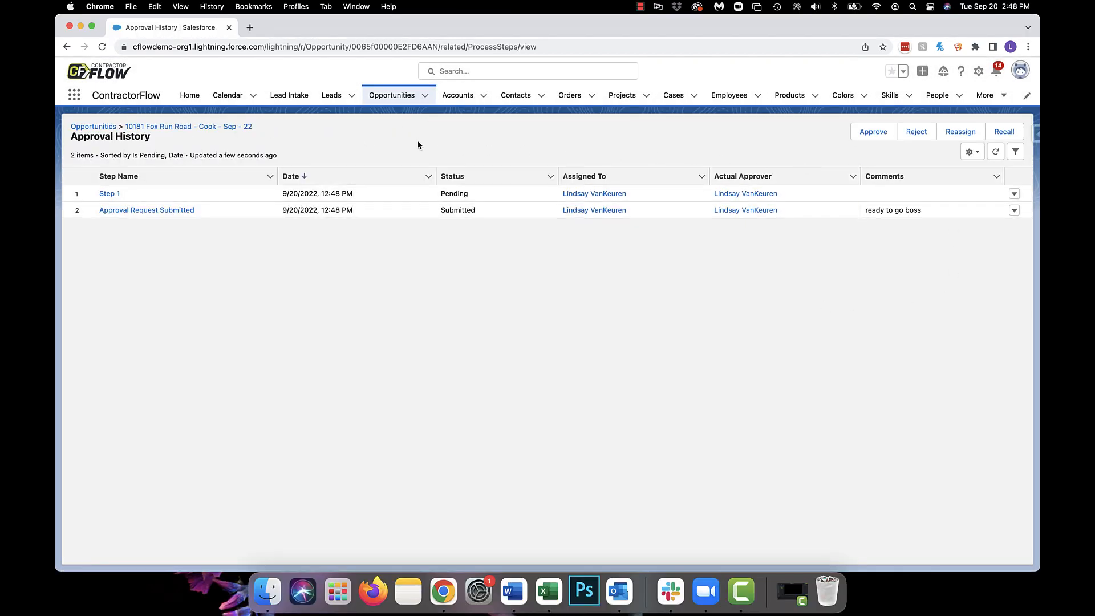
- Reject the pending approval request with the comment "Need to upload before photos"
click(920, 135)
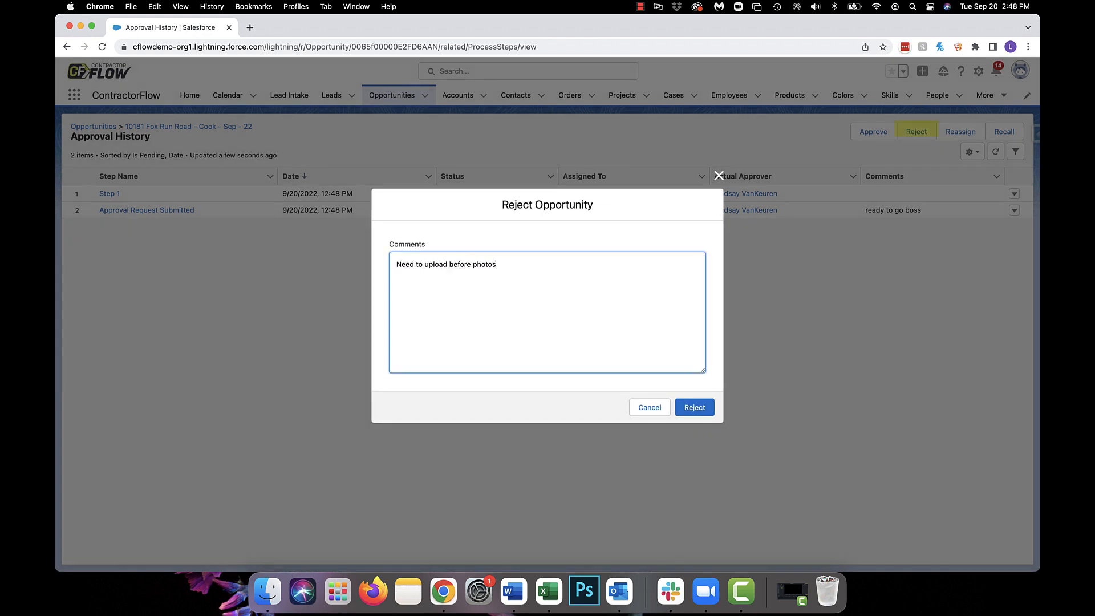
click(694, 407)
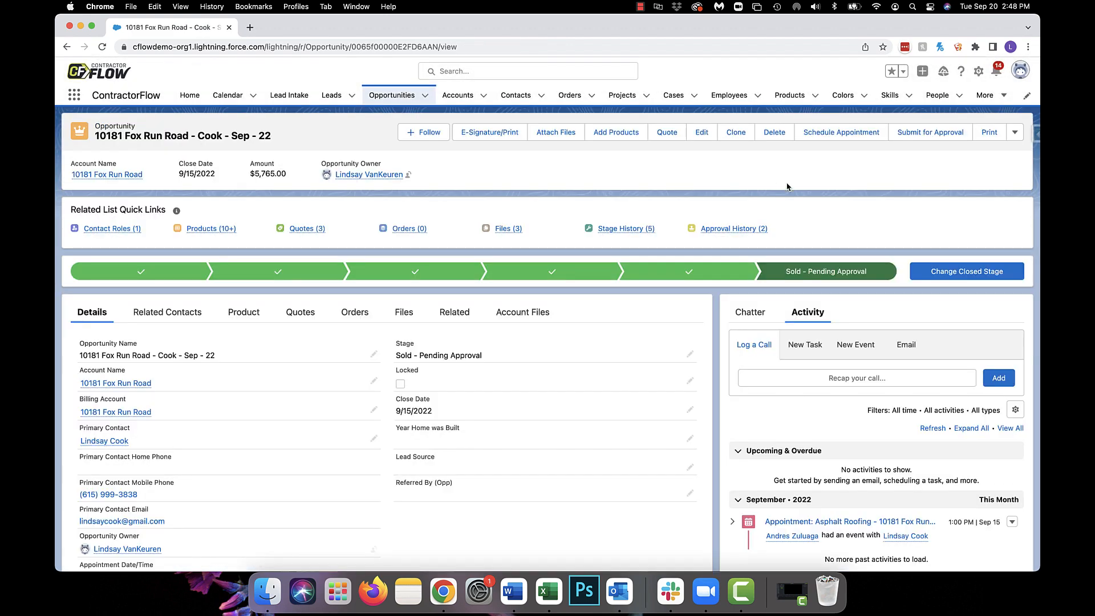
- Resubmit the opportunity for approval with the comment "photos uploaded", and dismiss the notification
click(914, 136)
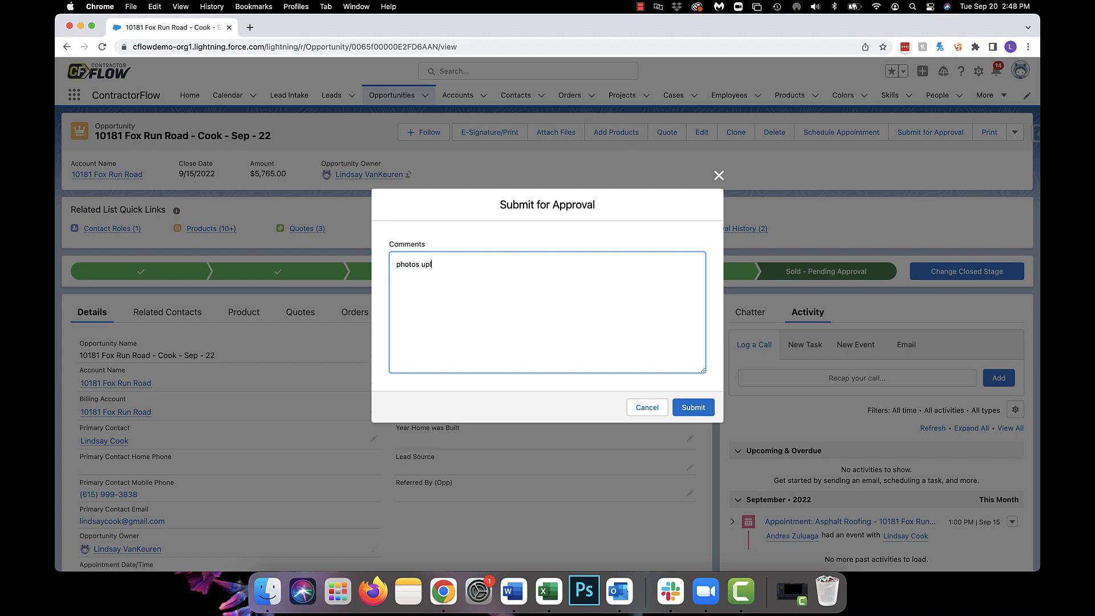
click(702, 408)
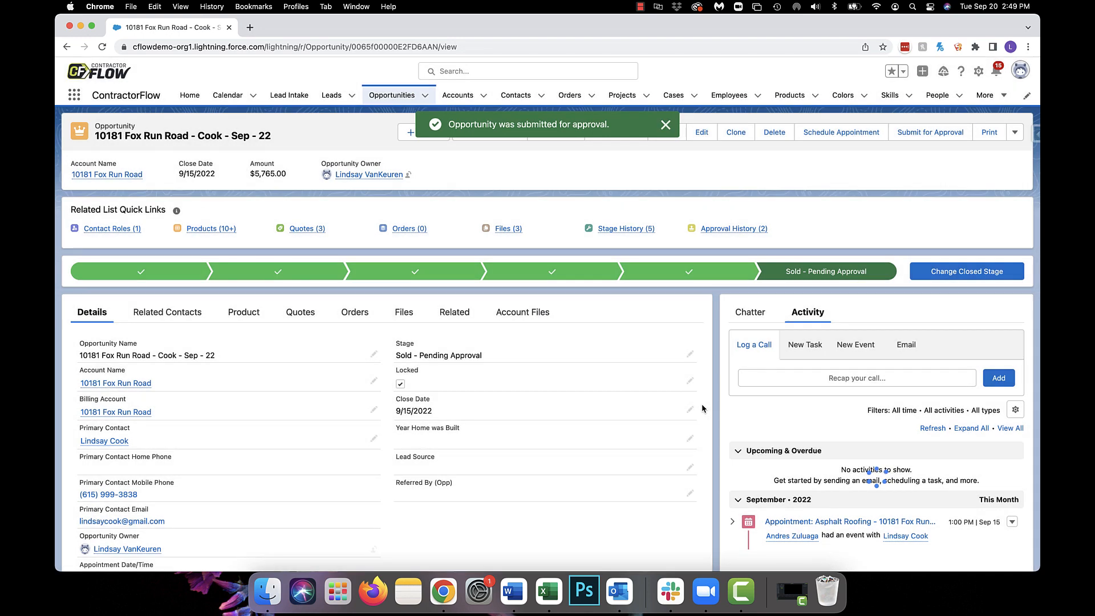
click(666, 125)
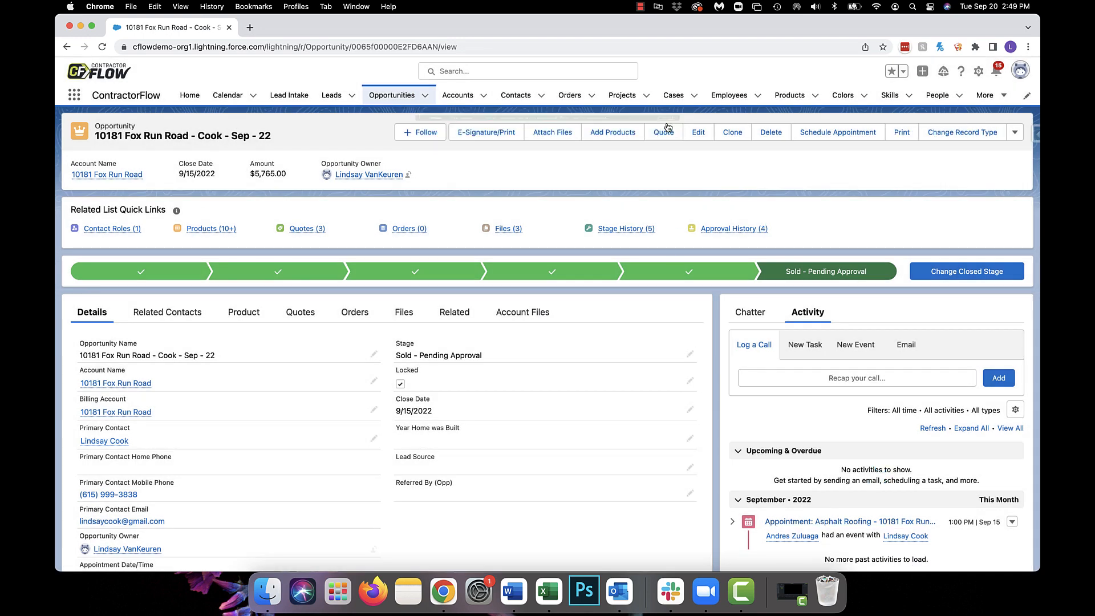
- Open the opportunity's approval history and approve the pending request without a comment
click(718, 230)
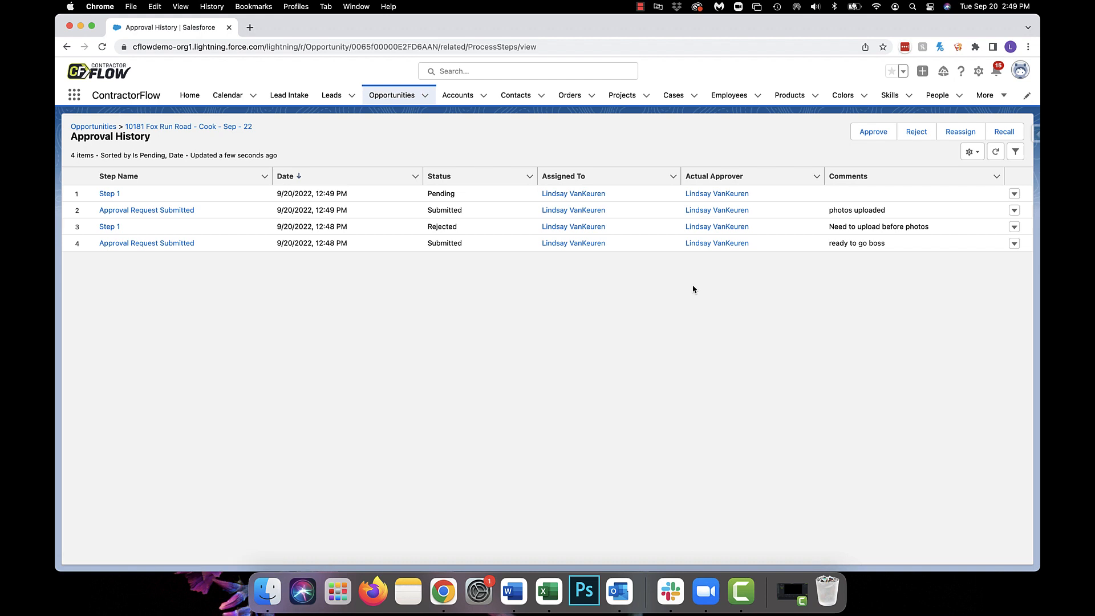
click(874, 131)
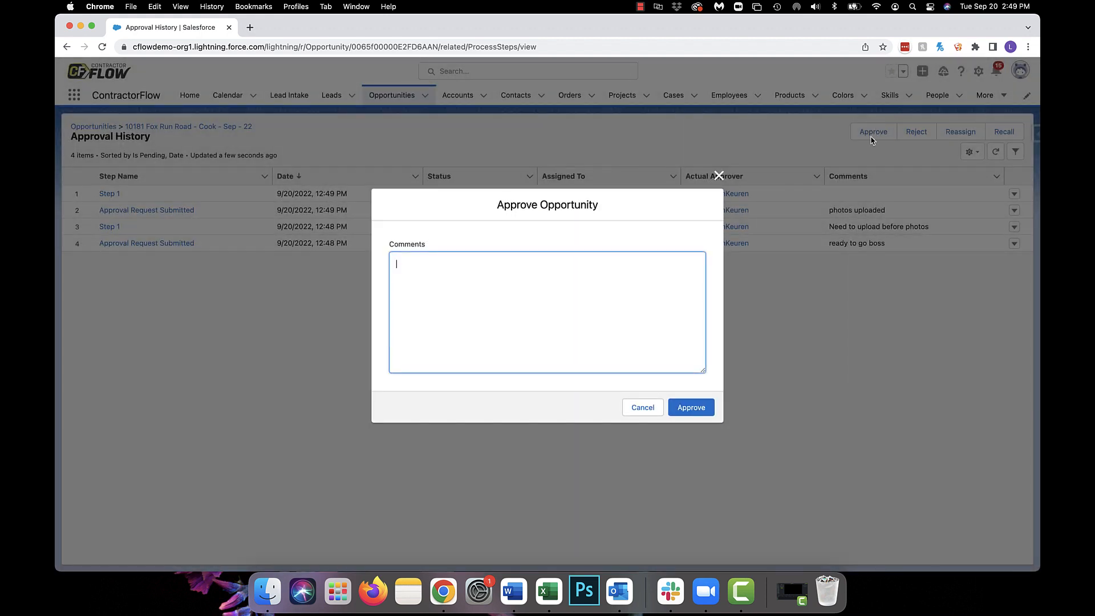
click(702, 405)
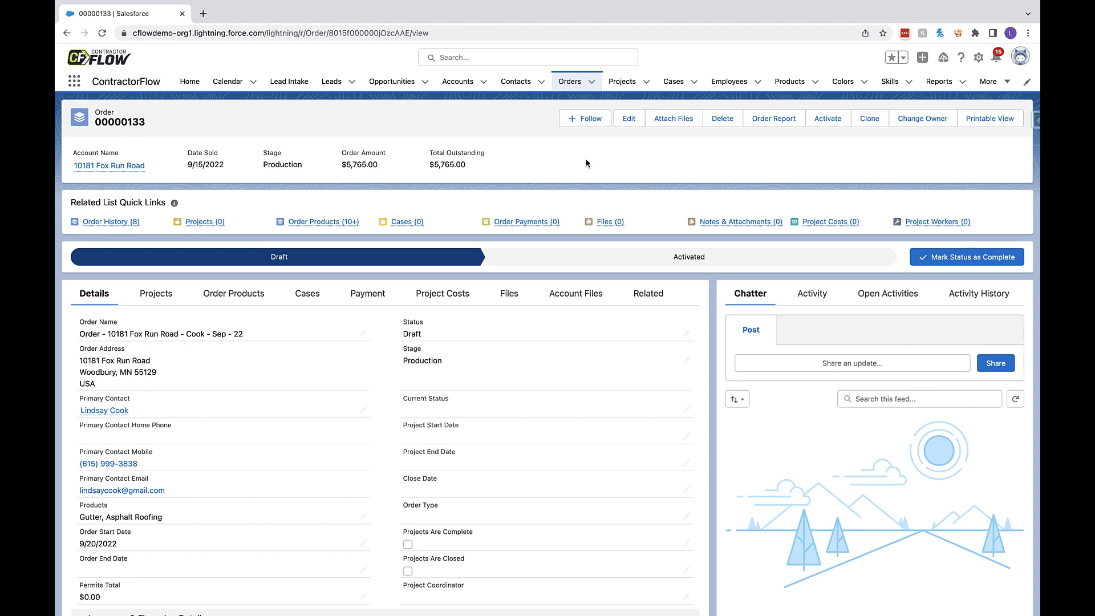
click(246, 294)
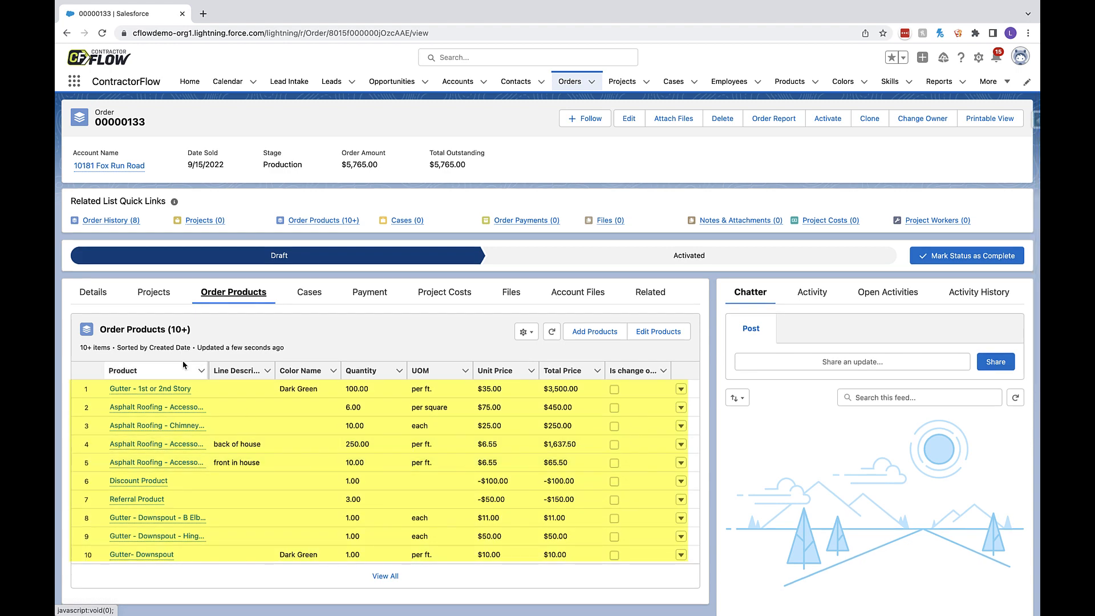
click(97, 297)
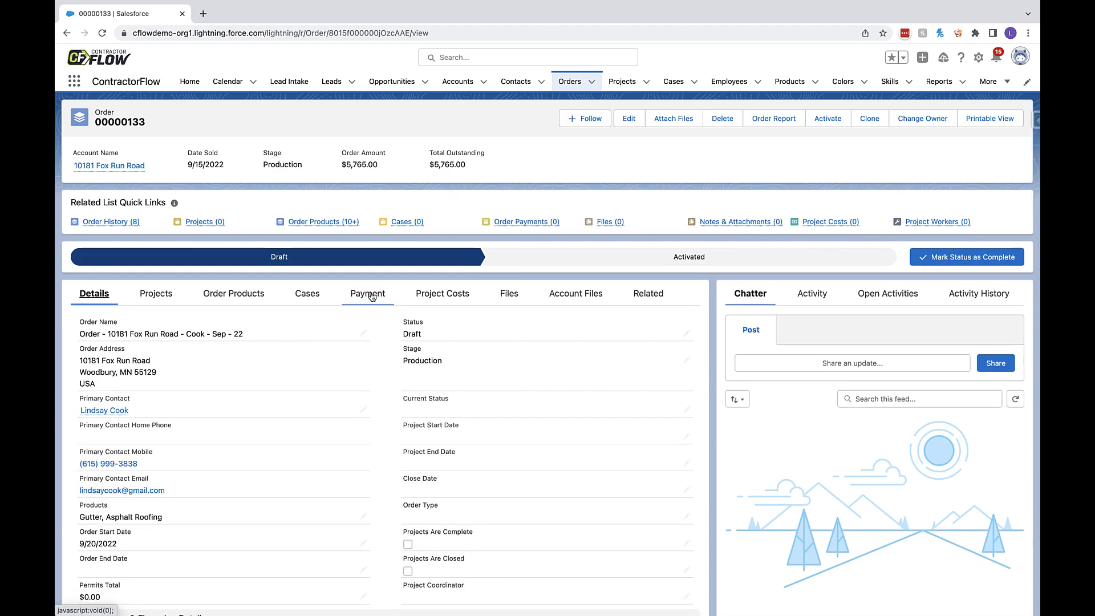
- Start a new payment on the order, dated 9/21/2022, with type Down Payment and method Check
click(370, 292)
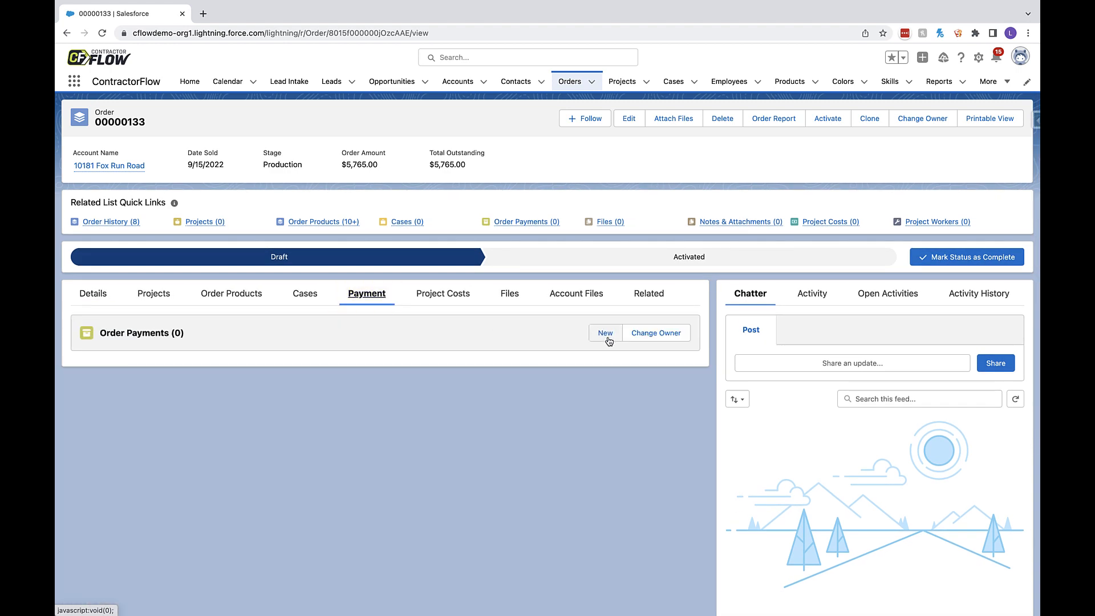
click(605, 333)
click(480, 266)
click(461, 456)
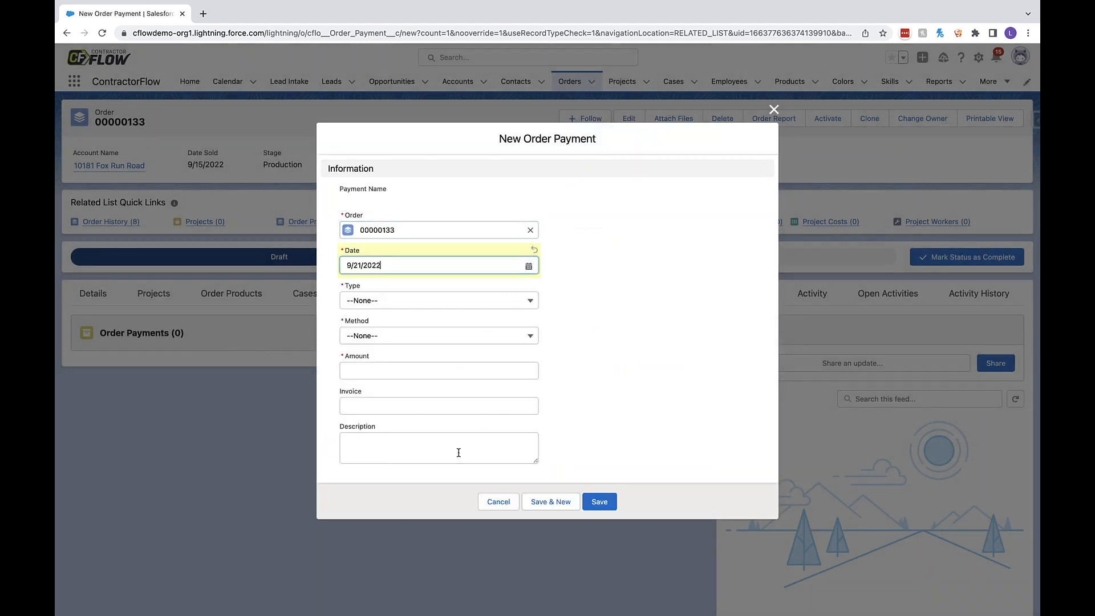
click(392, 301)
click(392, 337)
click(393, 340)
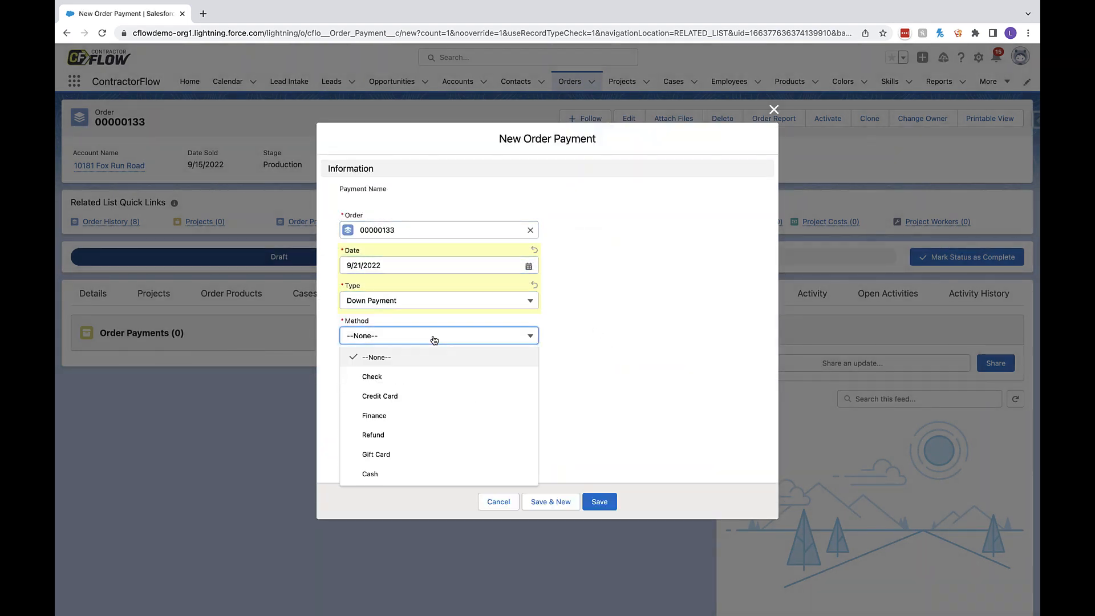
click(443, 374)
- Set the payment amount to 1000, the invoice to 3348 and the description to "Down Payment", and save the payment
click(435, 371)
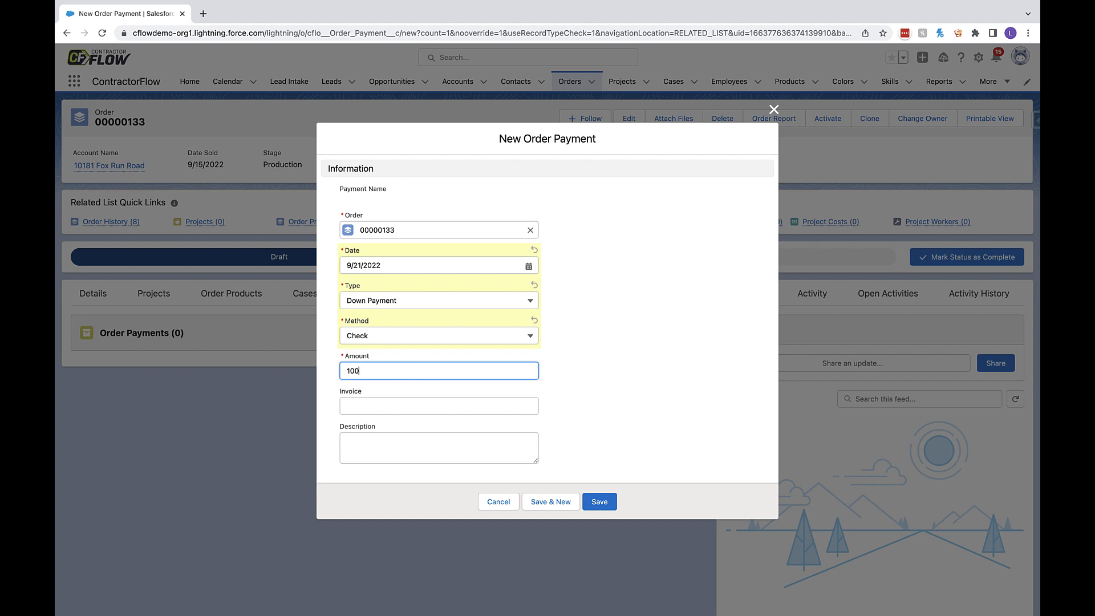
text(1000)
click(423, 405)
text(3348)
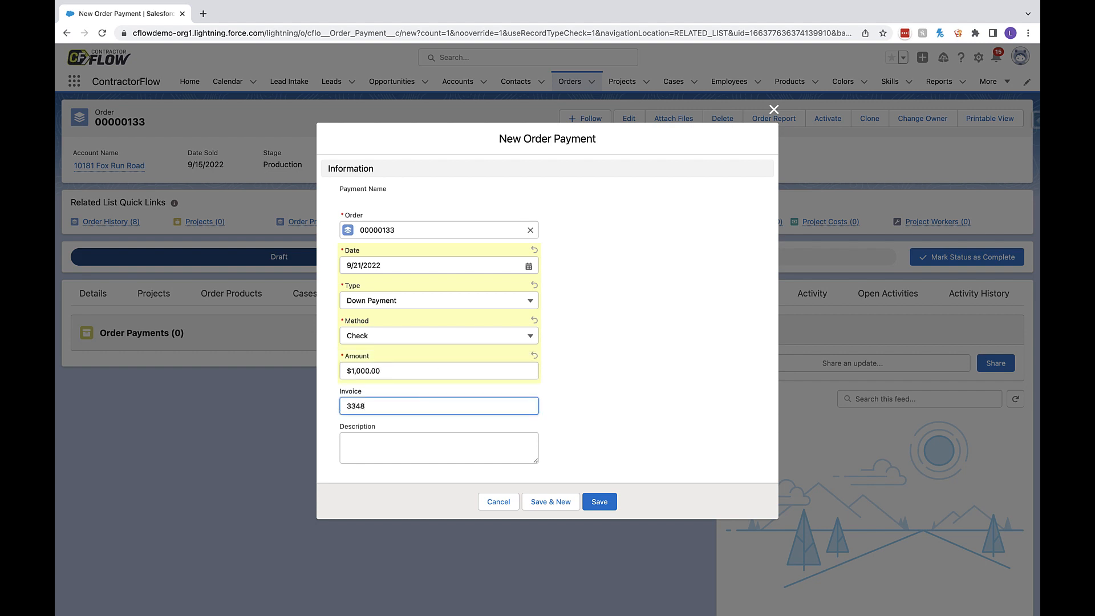
key(Tab)
text(D)
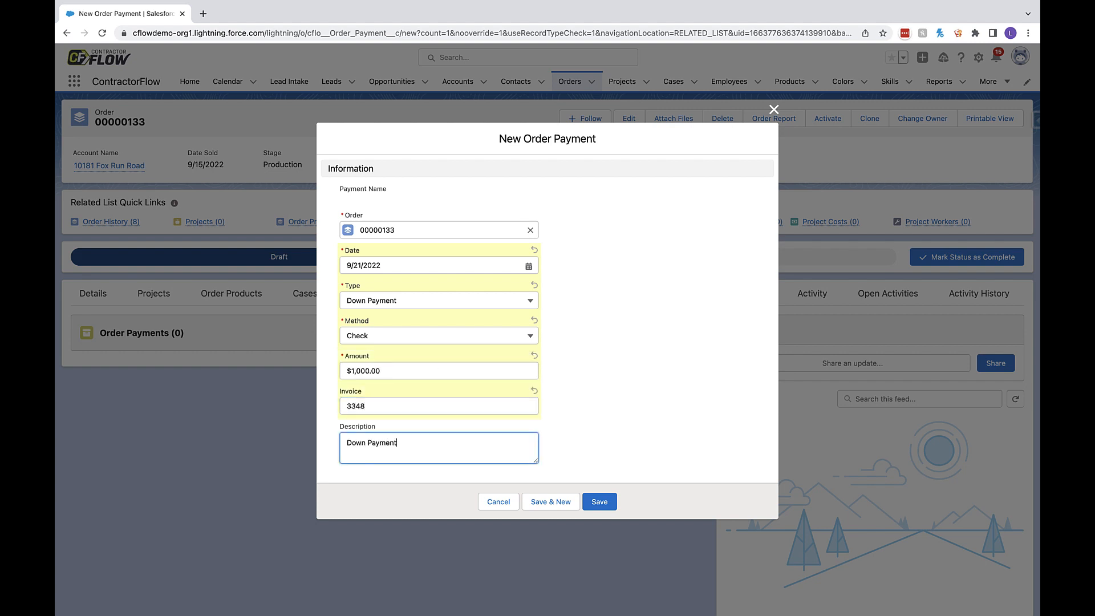
click(600, 501)
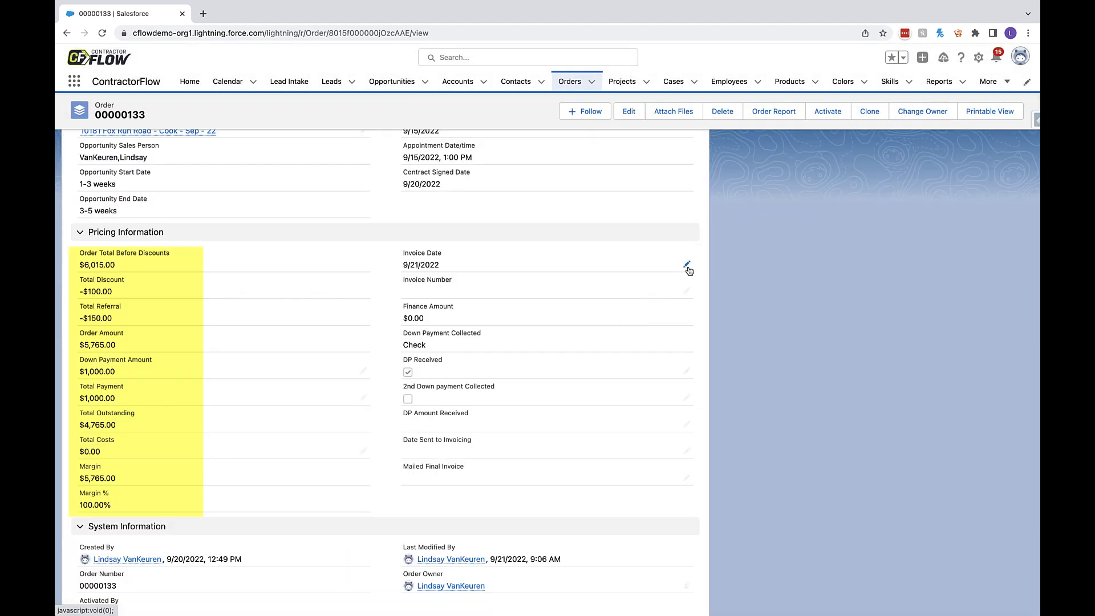
- Check the order's pricing information and mark the order's status as Activated
scroll(689, 270, up, 10)
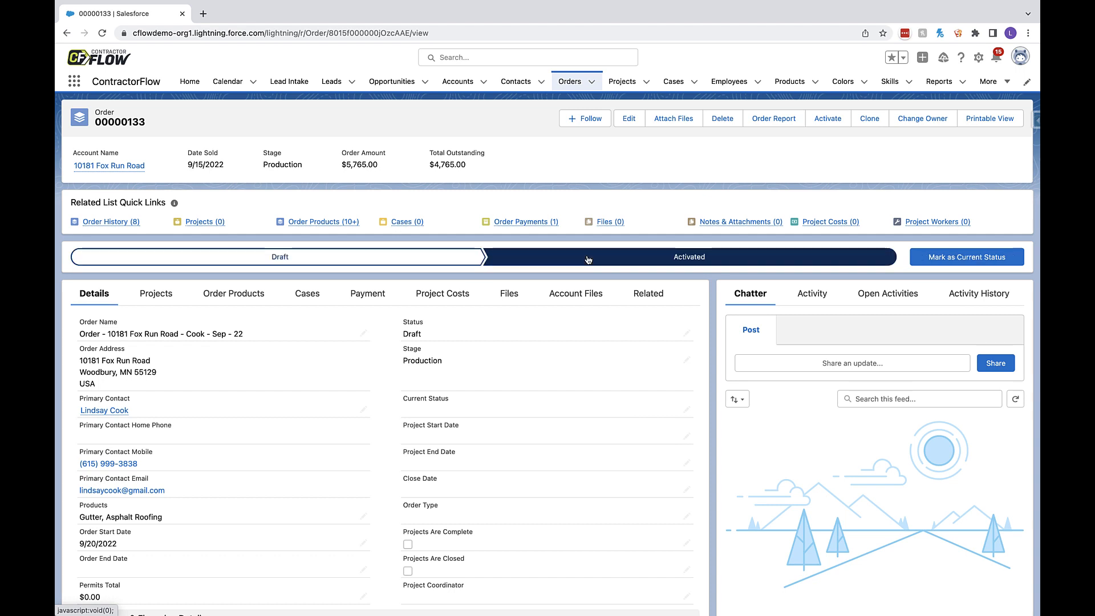
click(959, 259)
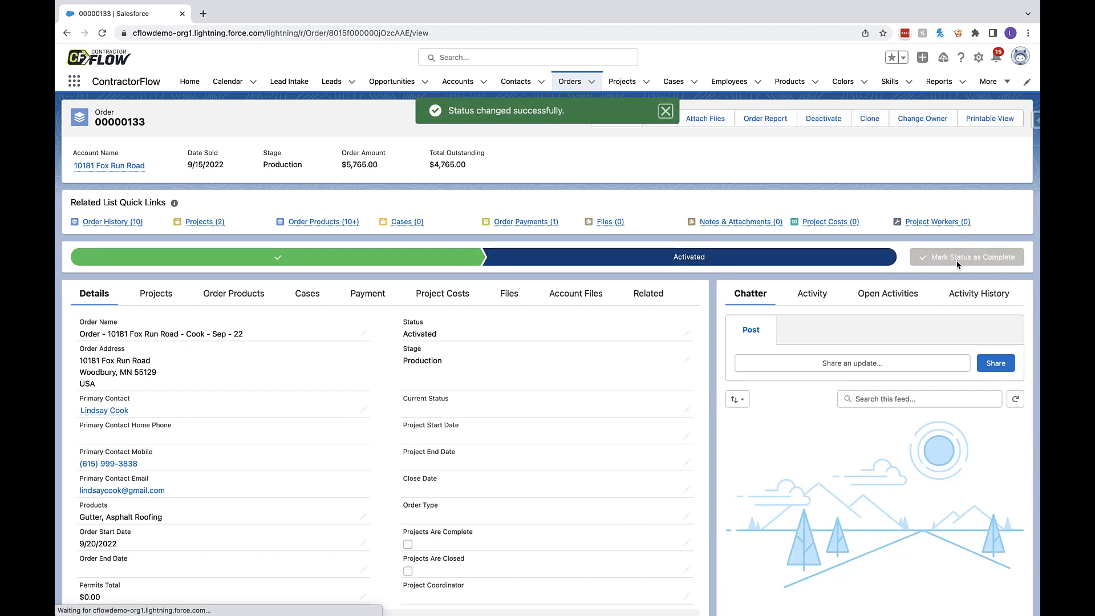
- Look over the order's projects and order report, and review the order products of the asphalt roofing project
mouse_move(203, 227)
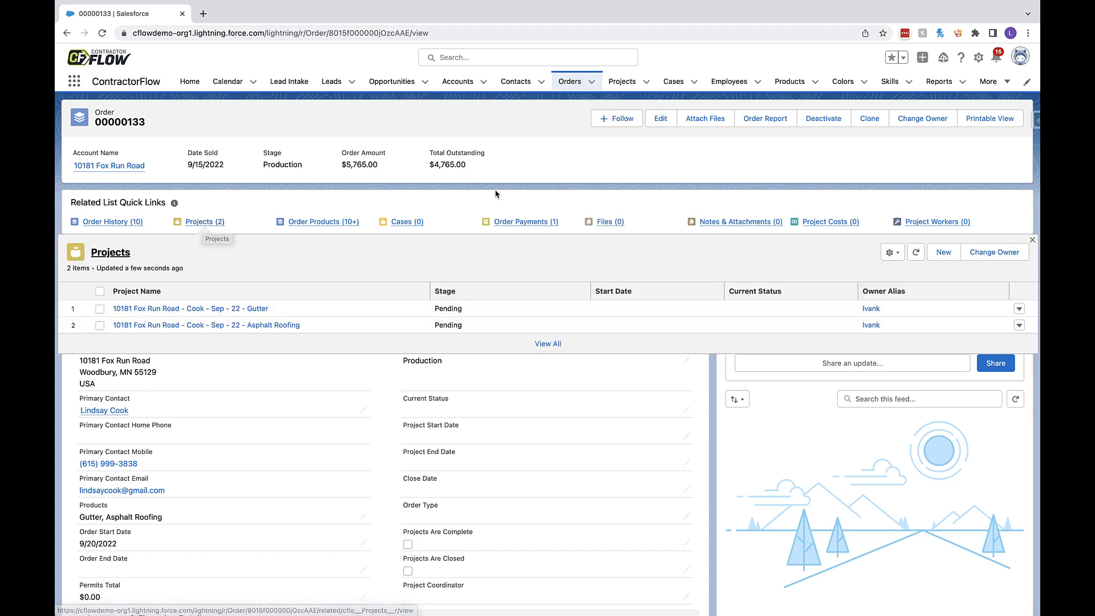
click(766, 119)
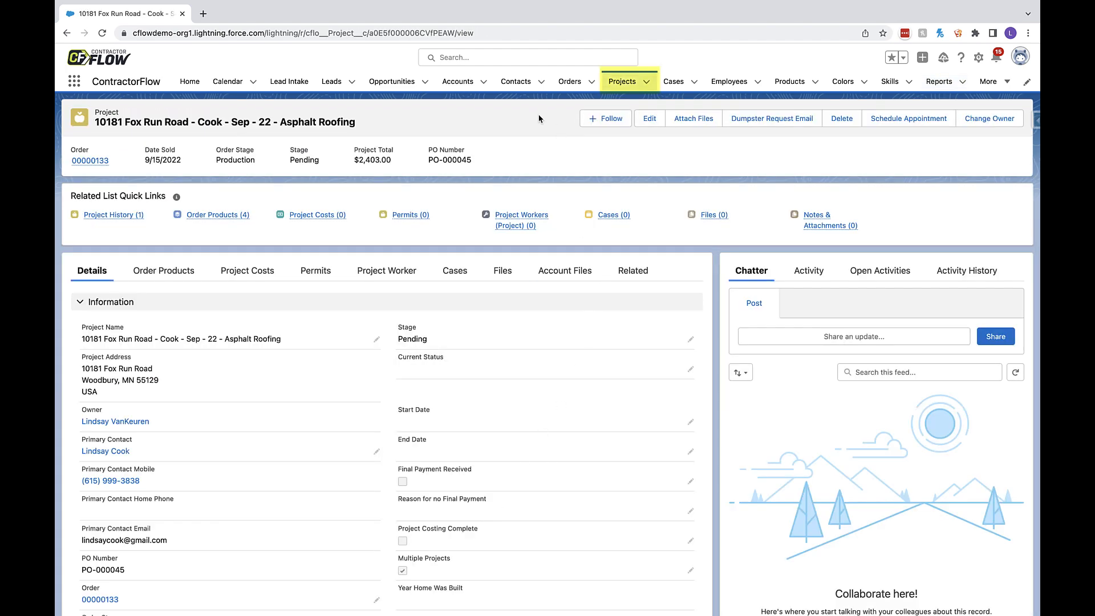
click(174, 273)
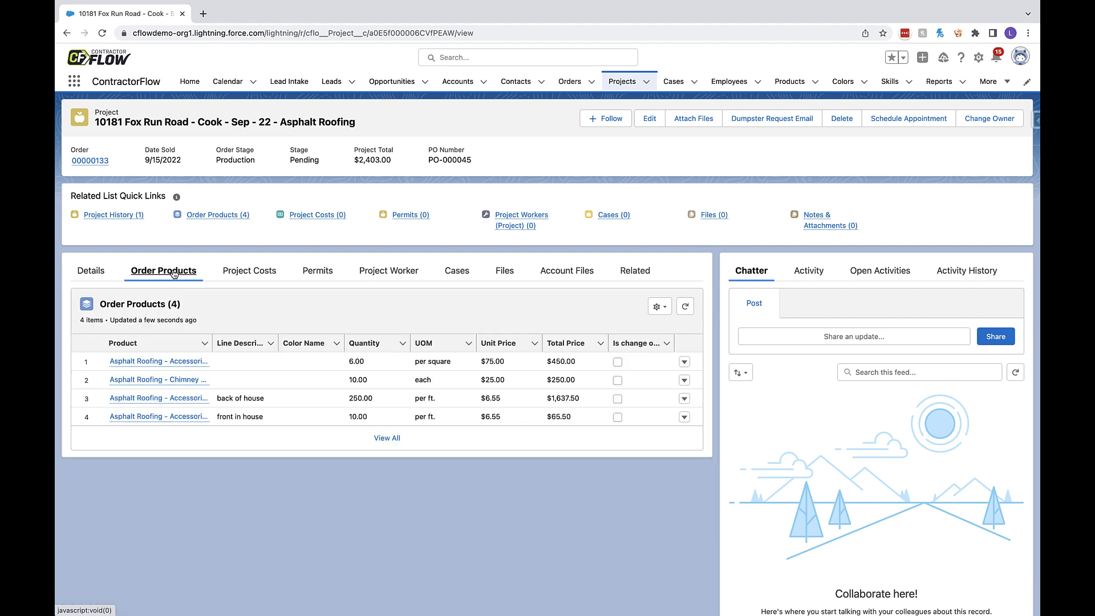
- Start a new permit on the asphalt roofing project with status E-Permit, location Edina and amount 500
click(313, 272)
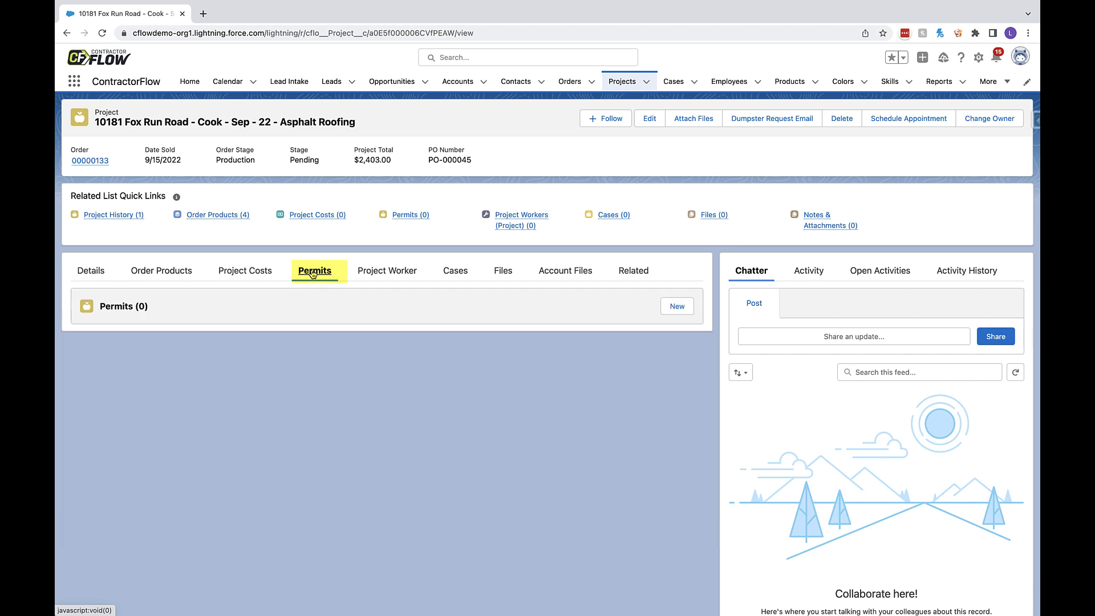
click(677, 307)
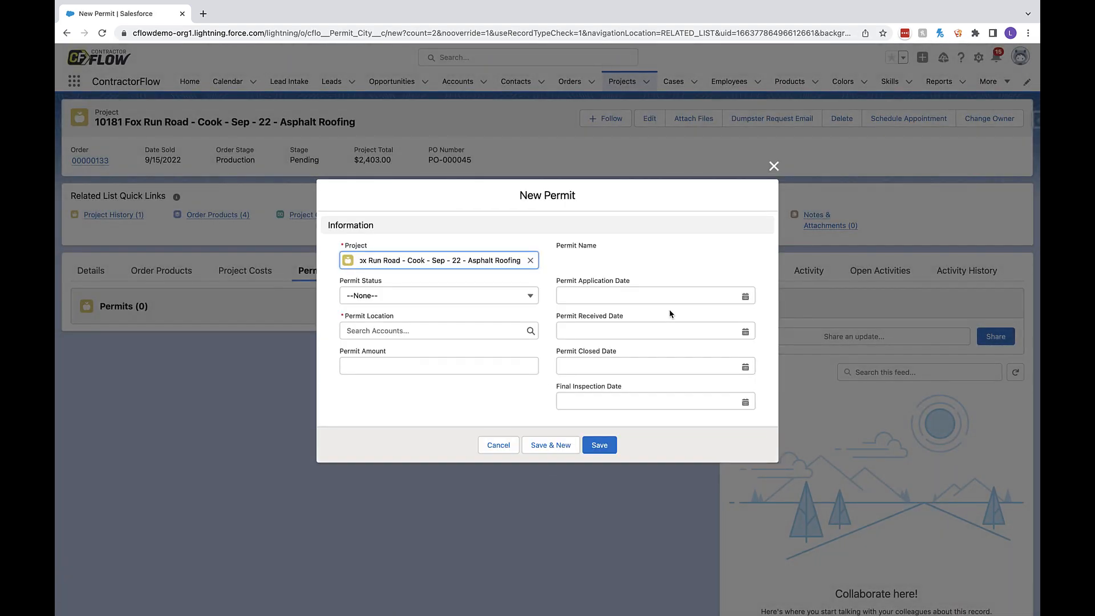
click(516, 301)
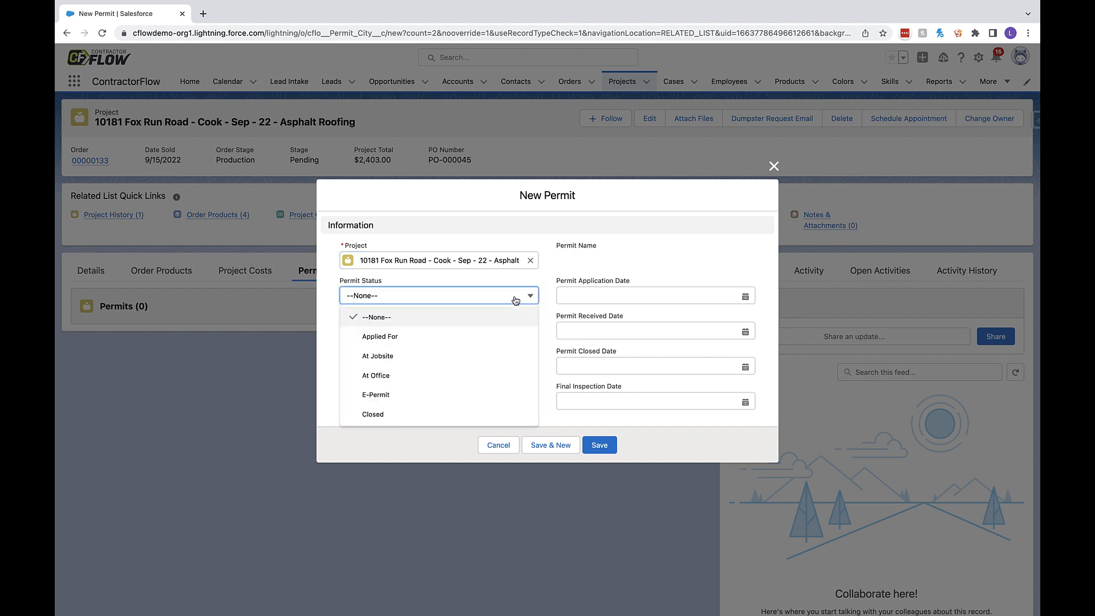
click(482, 395)
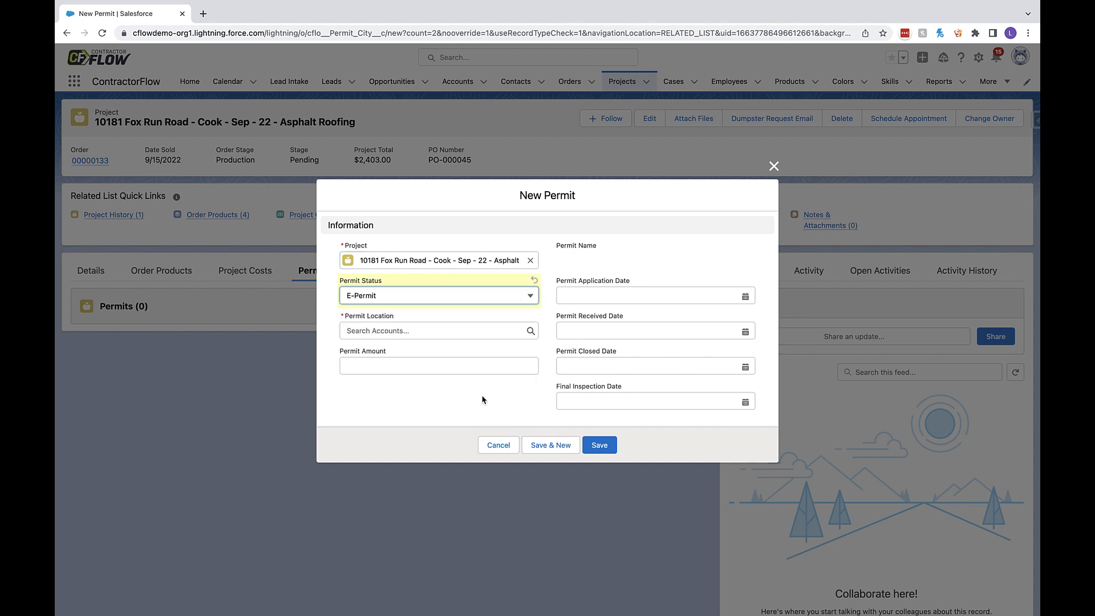
click(470, 332)
text(edi)
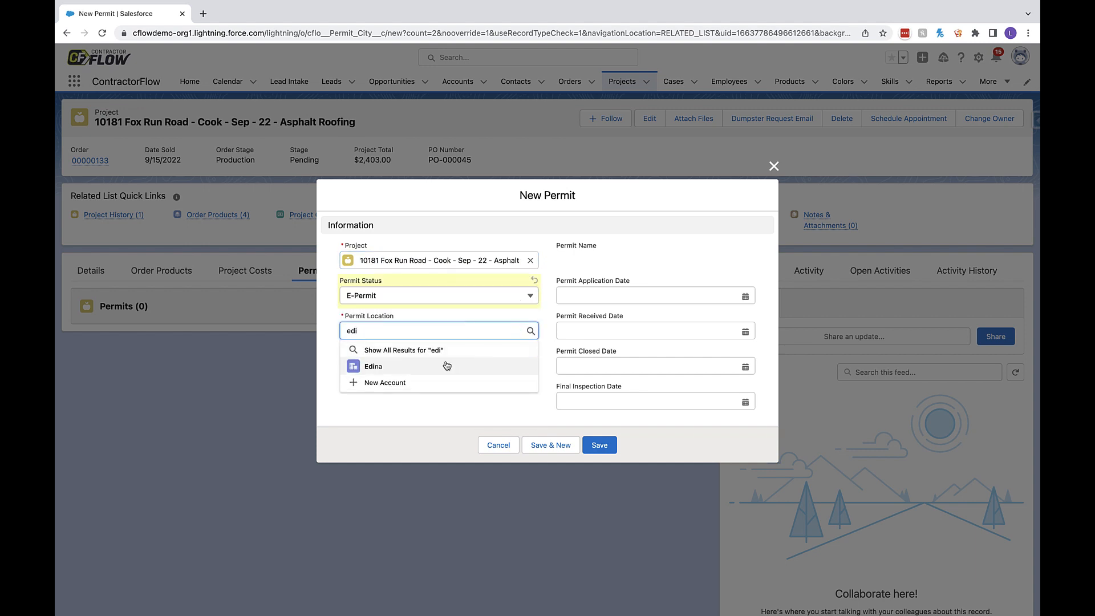
click(446, 366)
click(431, 365)
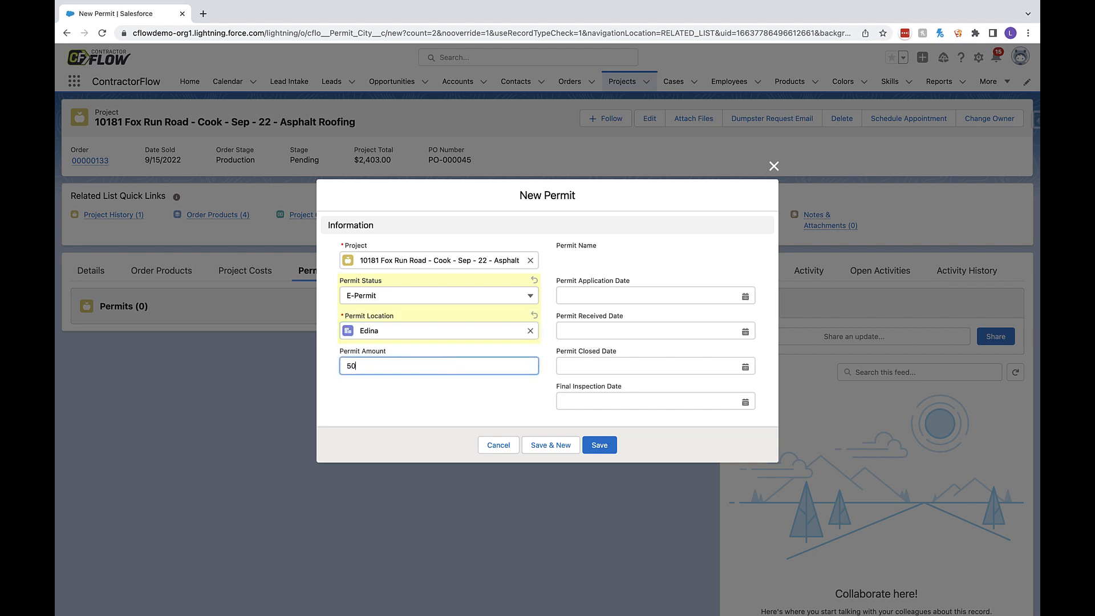
- Set the permit's application date and received date to 9/21/2022, and save the permit
click(614, 299)
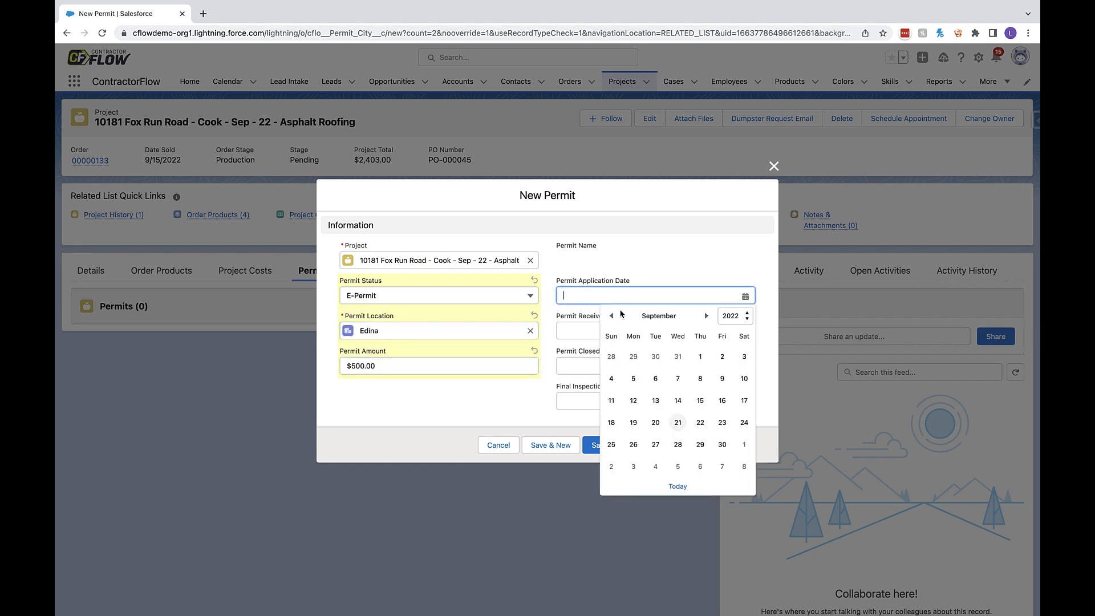
click(677, 425)
click(695, 324)
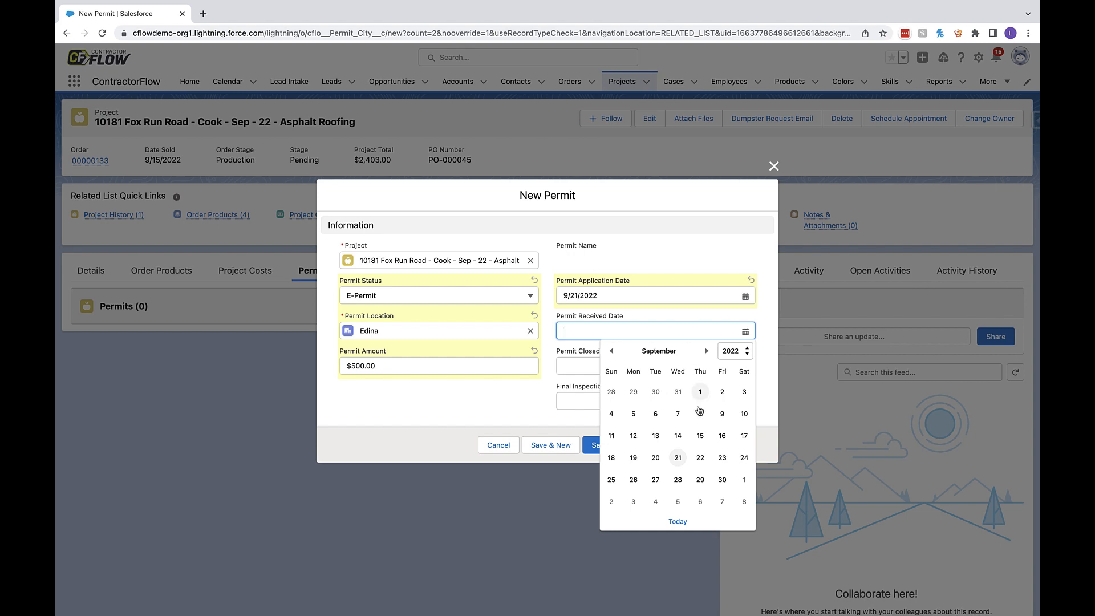
click(678, 460)
click(606, 448)
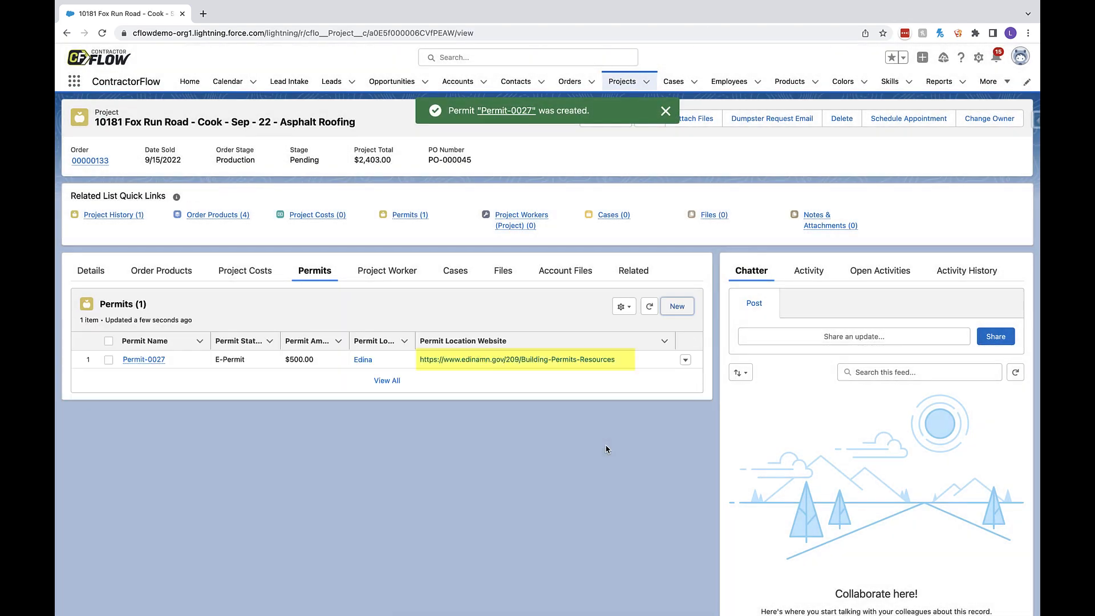
- Open the permit location's website from the new permit and return to the project
click(575, 359)
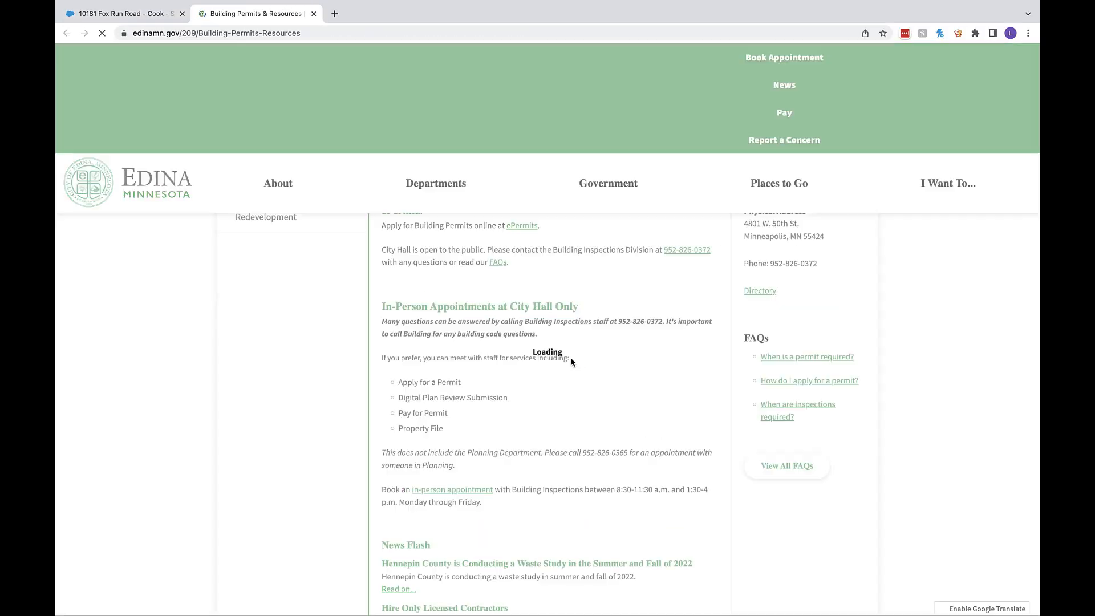
key(ctrl+shift+Tab)
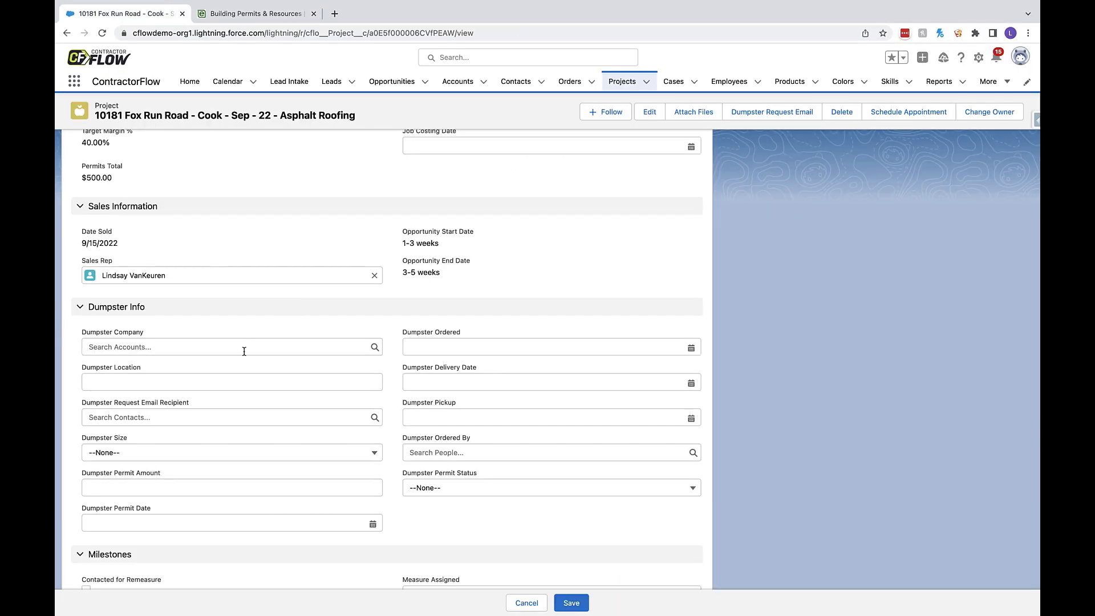
- In the project's dumpster info, set the dumpster company to Waste Management and the location to "side of driveway"
click(245, 351)
text(was)
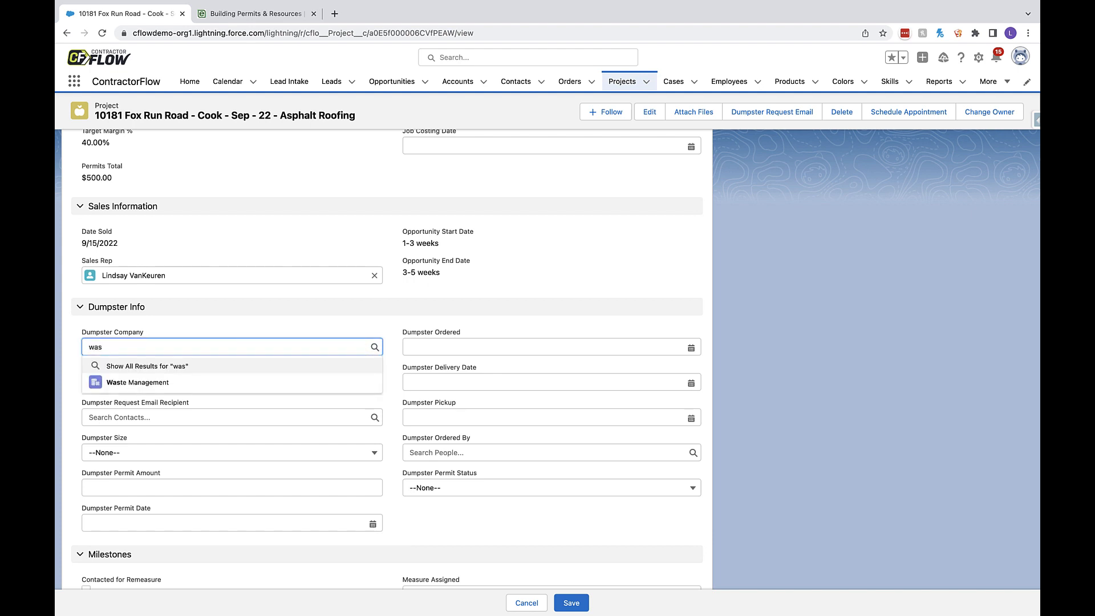
click(233, 382)
click(233, 380)
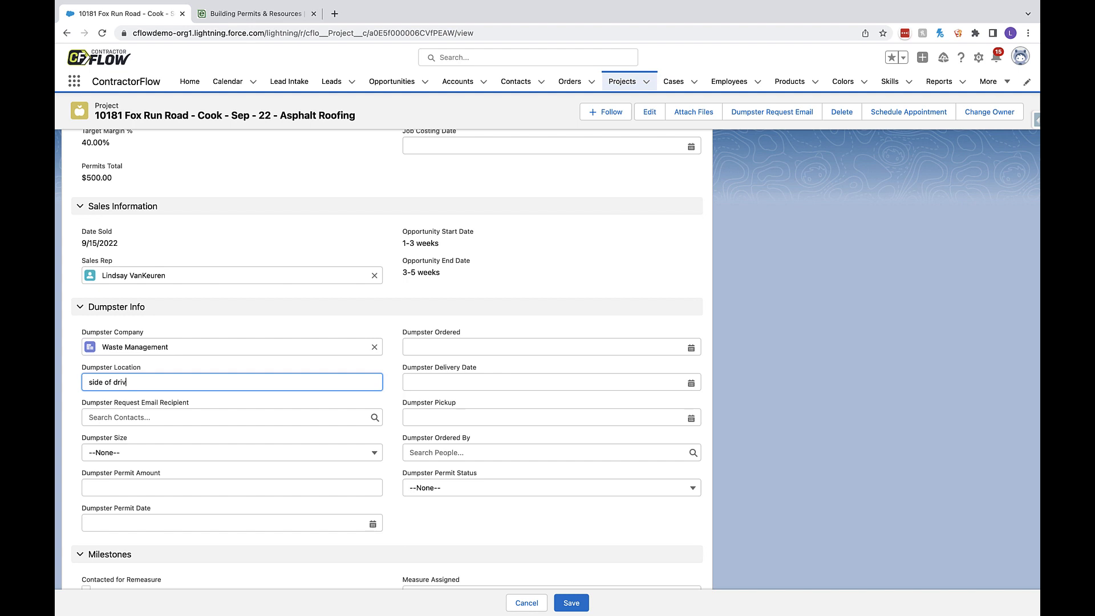
text(side of driveway)
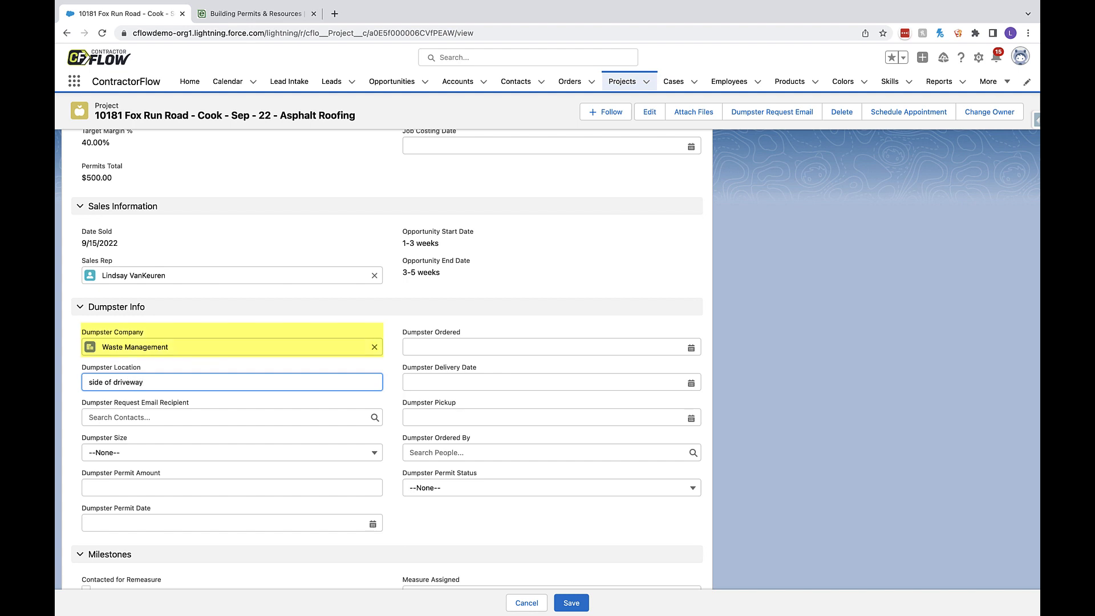
- Choose the contact at the dumpster company as dumpster request email recipient and set the dumpster size to 15 yard
click(242, 417)
text(w)
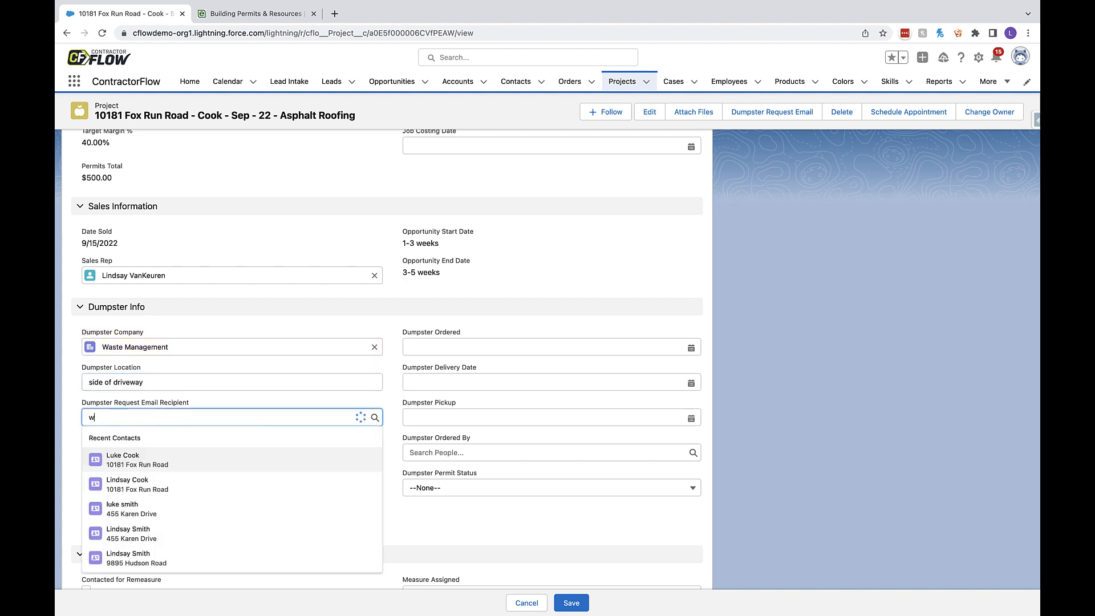
text(ast)
click(211, 454)
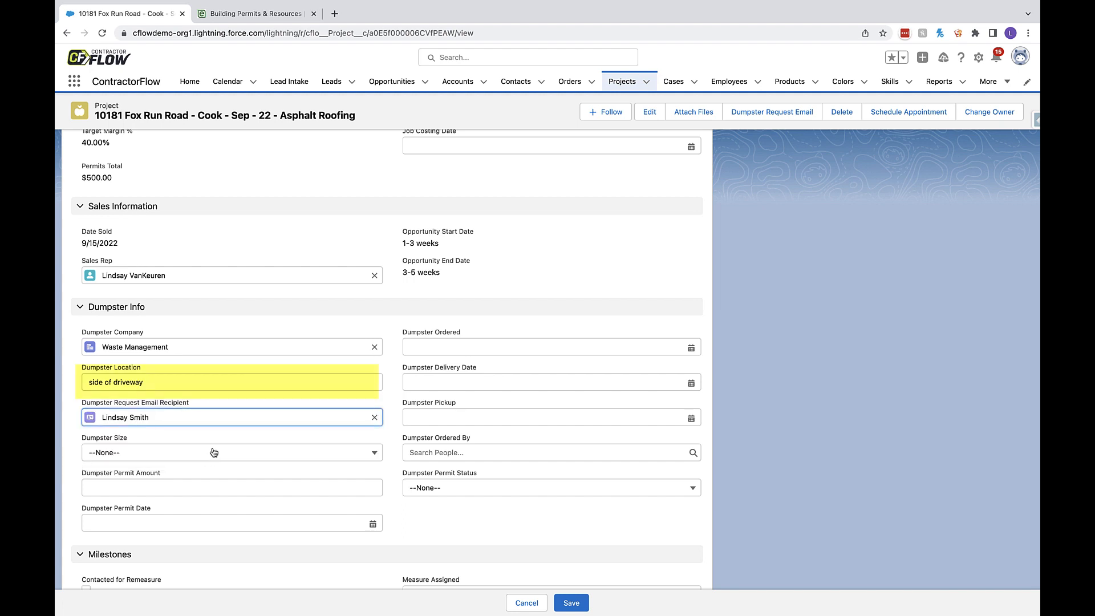
click(214, 452)
click(208, 507)
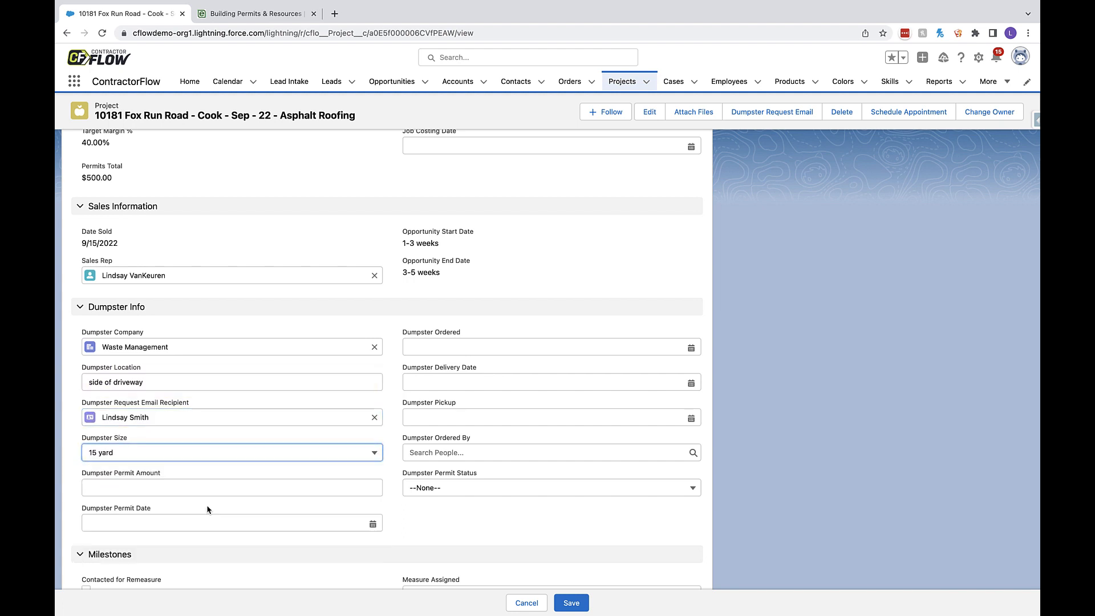
- Set the dumpster permit amount to $200 and the dumpster permit date to Sep 21, 2022
click(208, 486)
text(2)
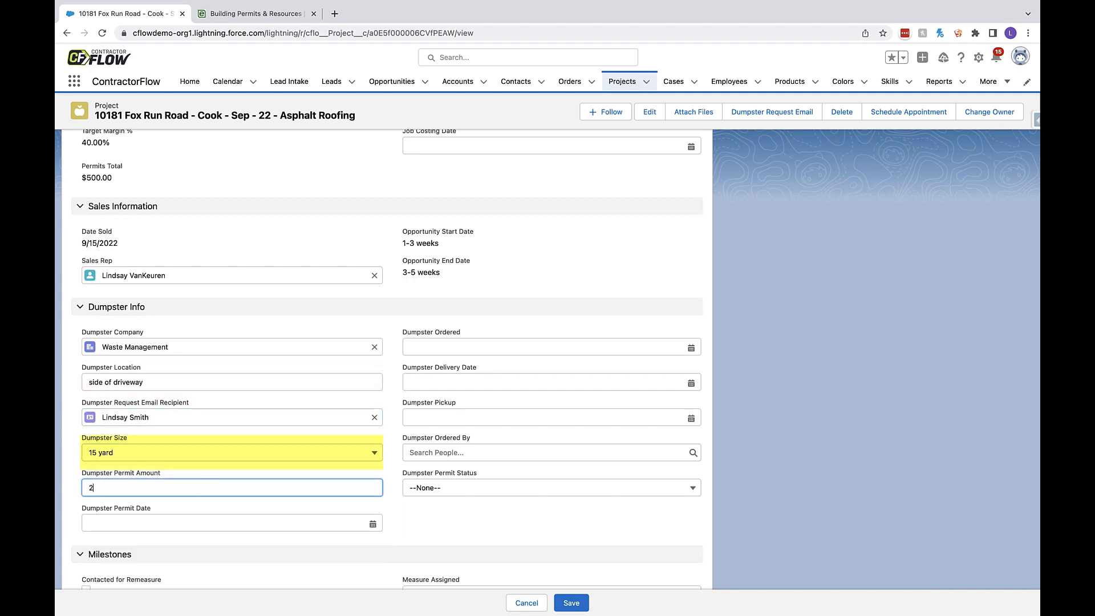
text(00)
click(205, 517)
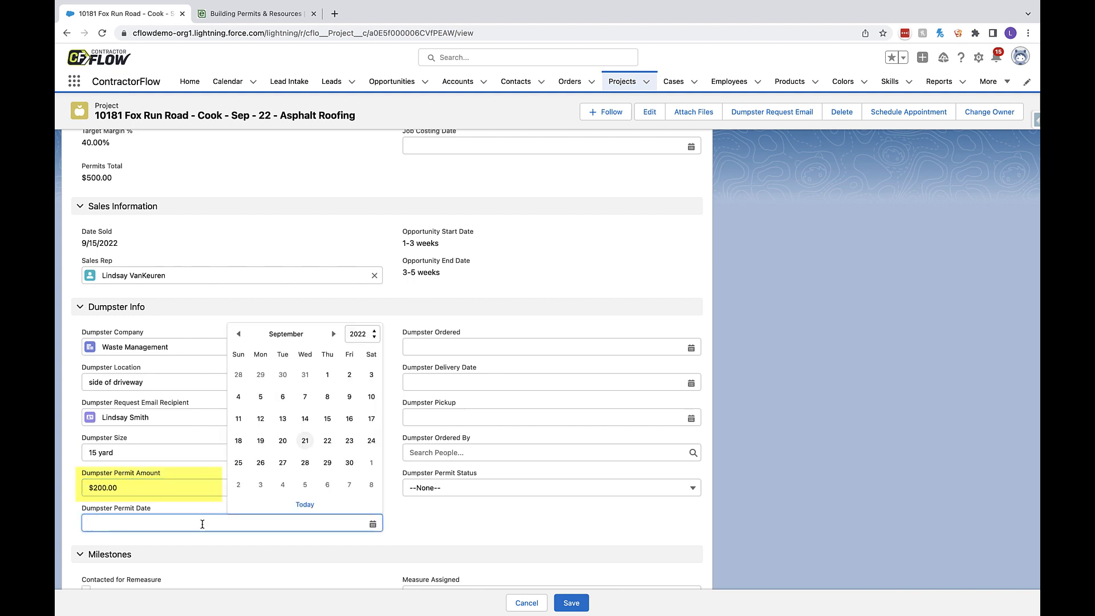
click(305, 505)
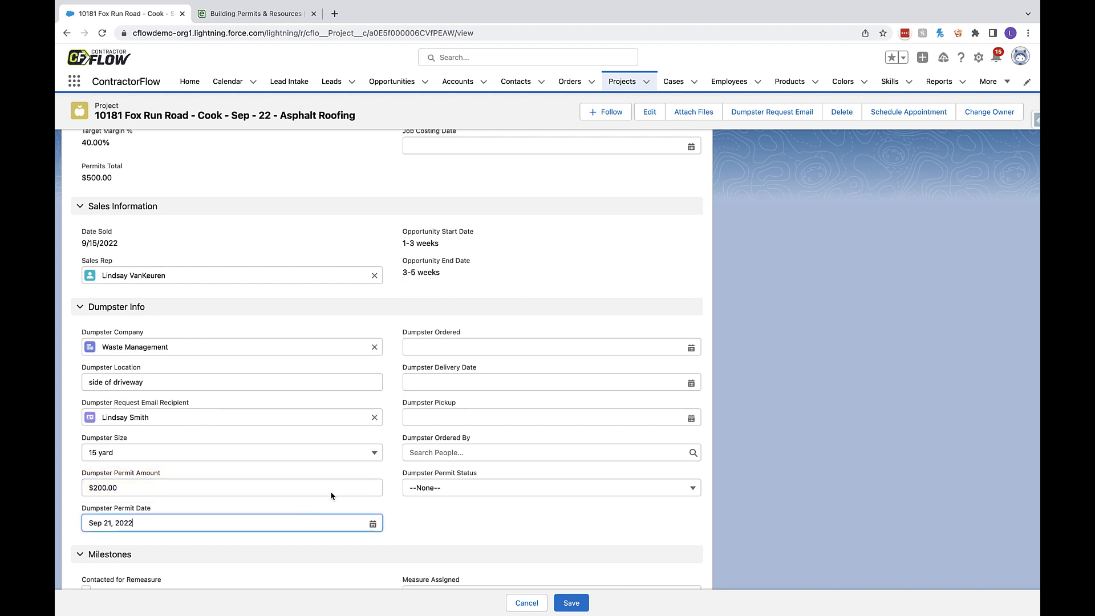
- Set the dumpster ordered date to Sep 21, 2022, the delivery date to Sep 23, 2022, and the pickup date to Sep 26, 2022
click(536, 350)
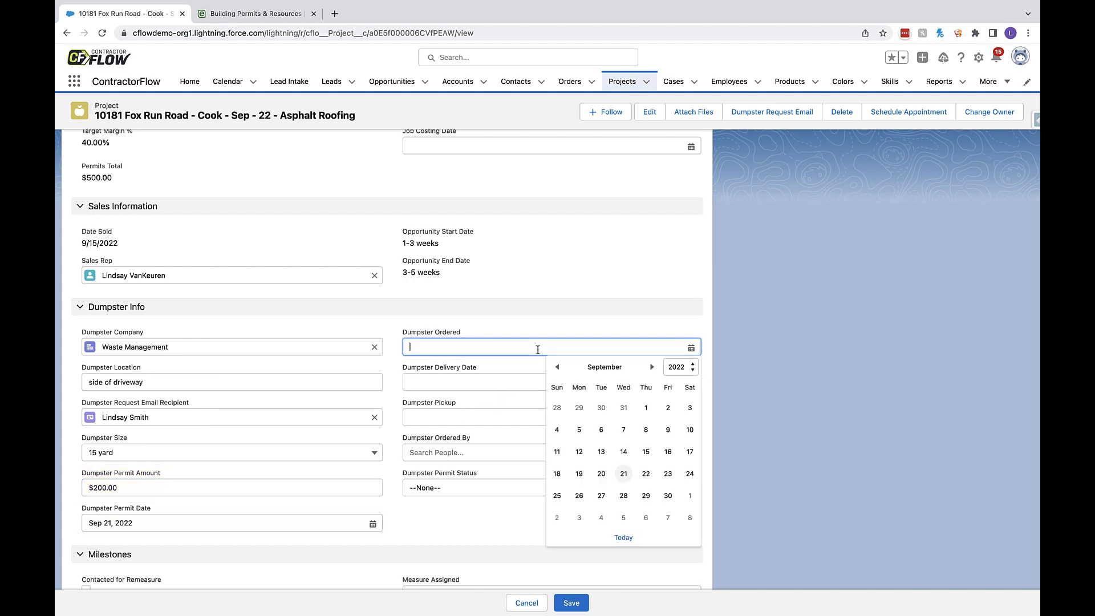
click(621, 537)
click(559, 381)
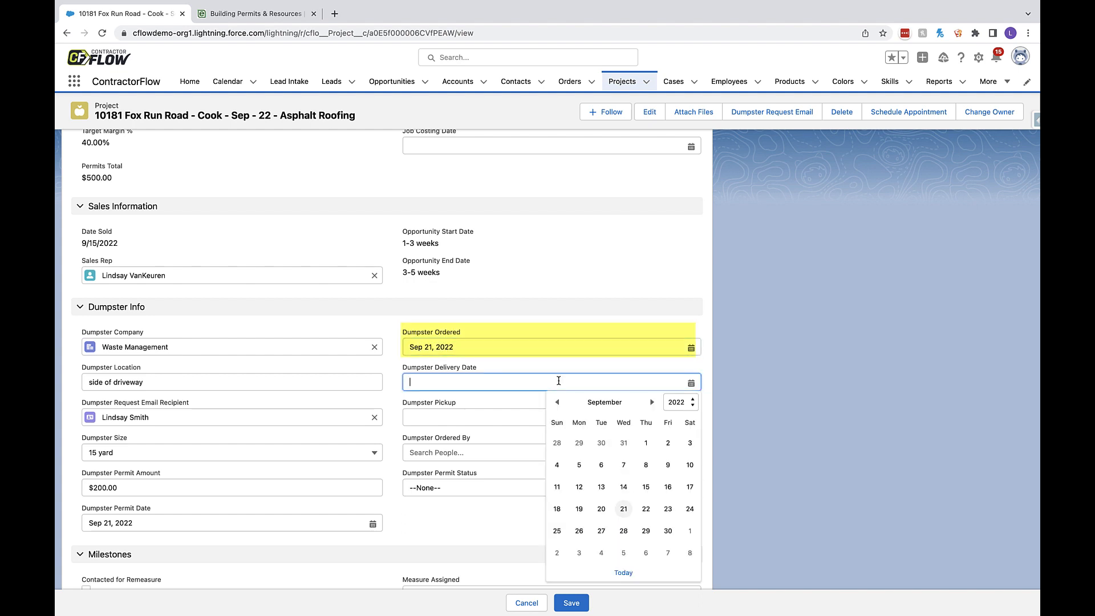
click(668, 508)
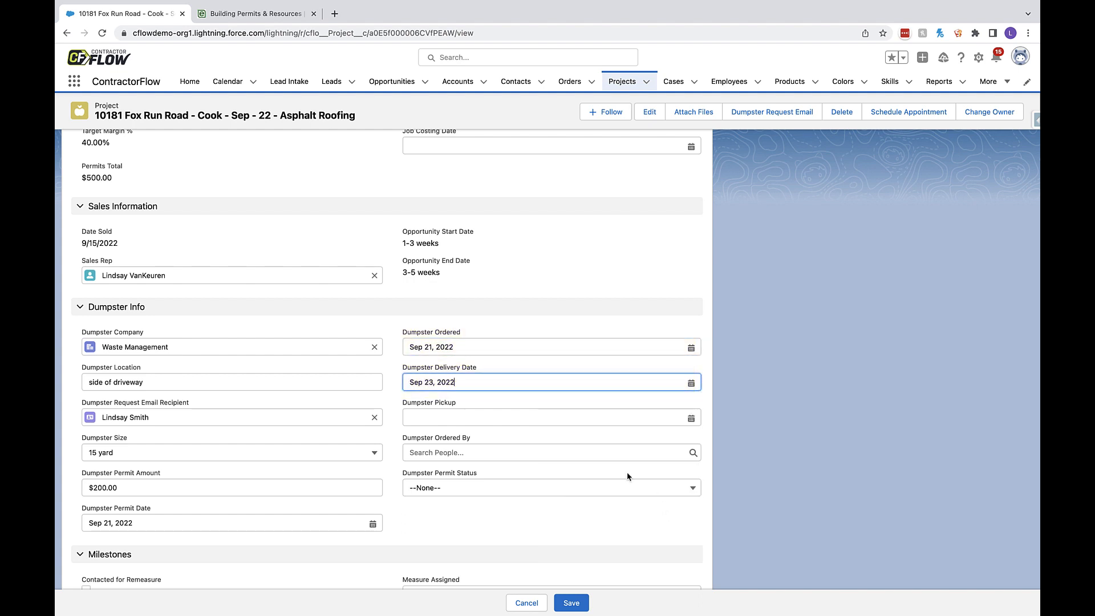
click(551, 421)
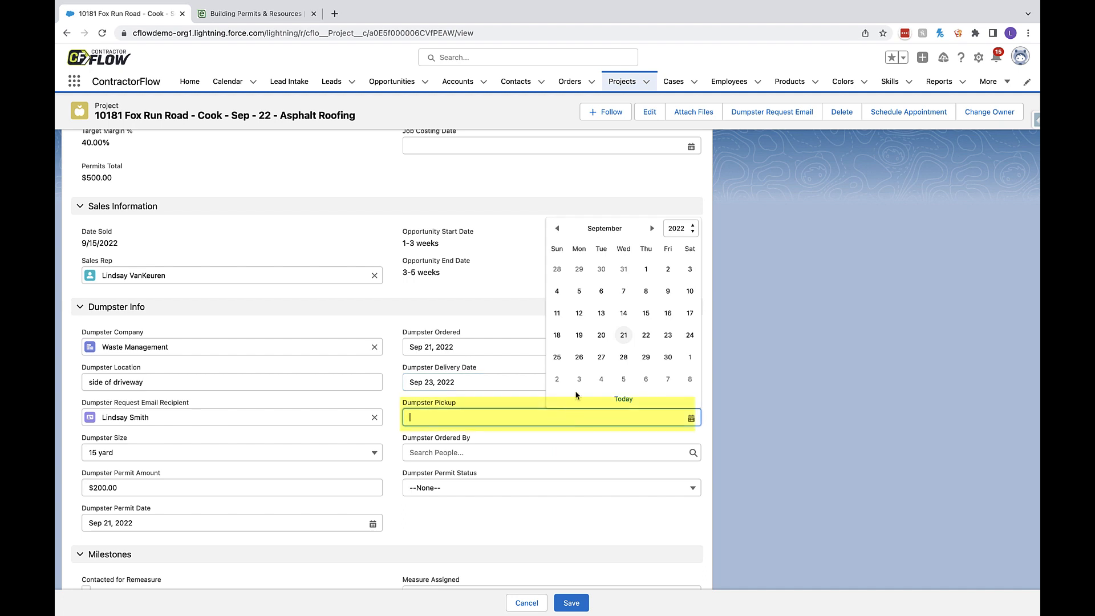
click(579, 358)
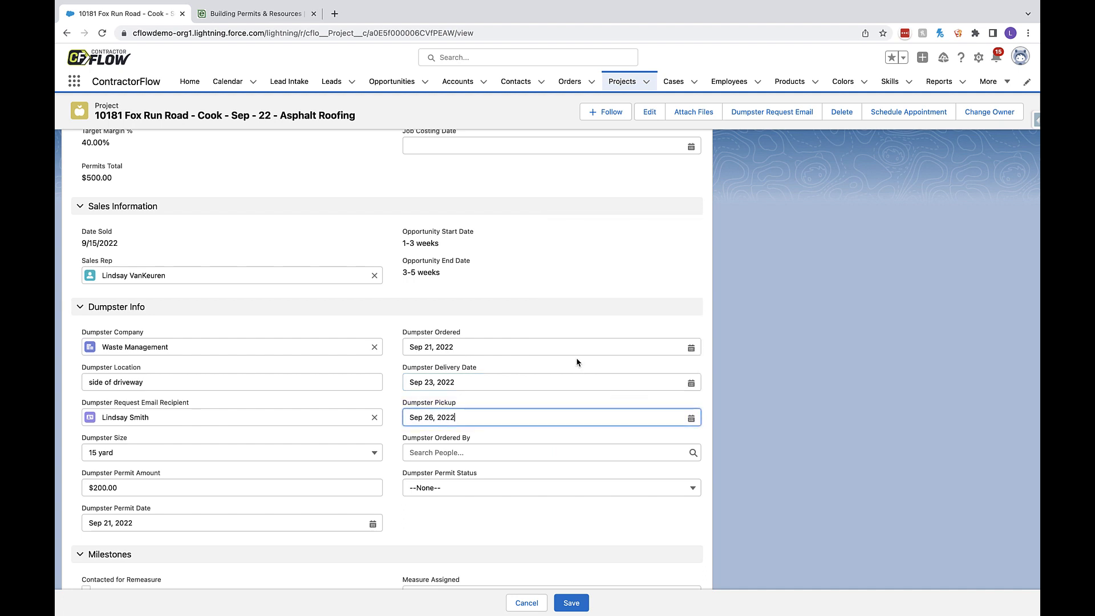
- Choose the project's sales rep as the person who ordered the dumpster and open the dumpster permit status options
click(541, 453)
text(lin)
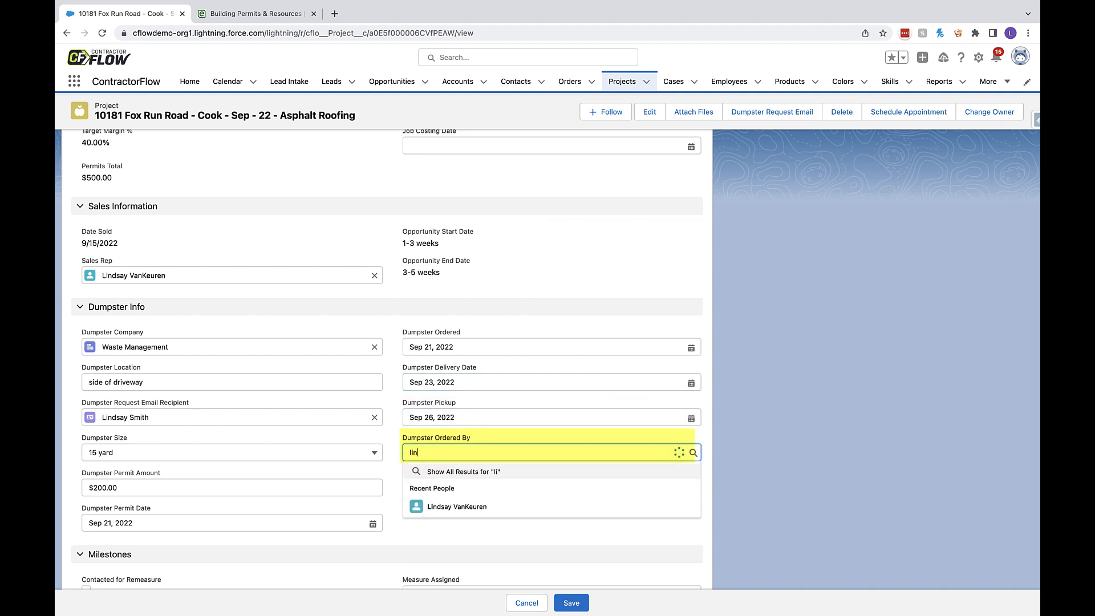
click(544, 488)
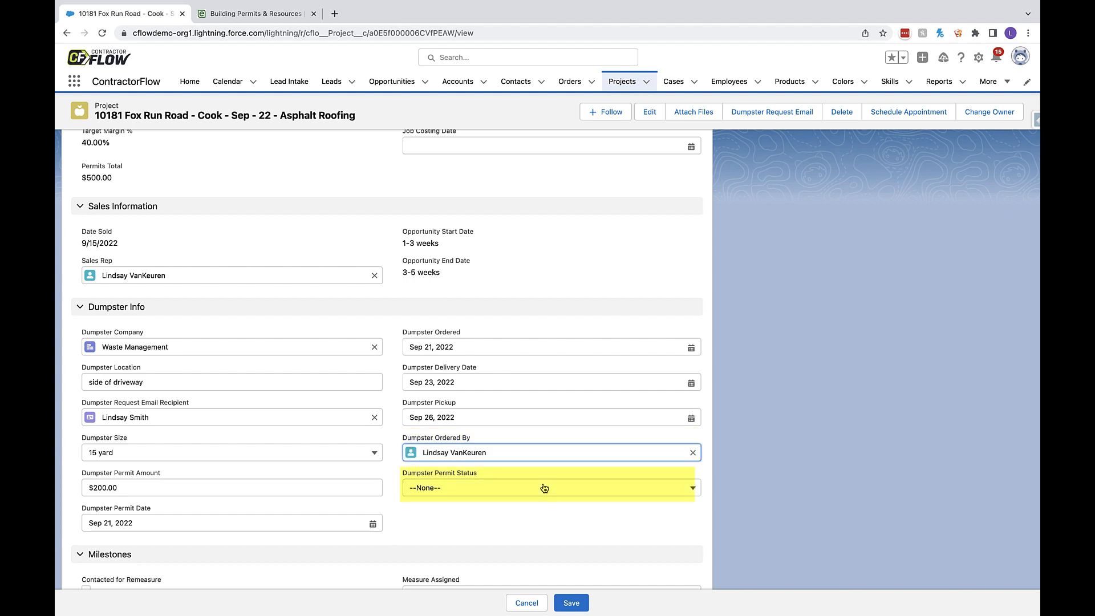
click(544, 489)
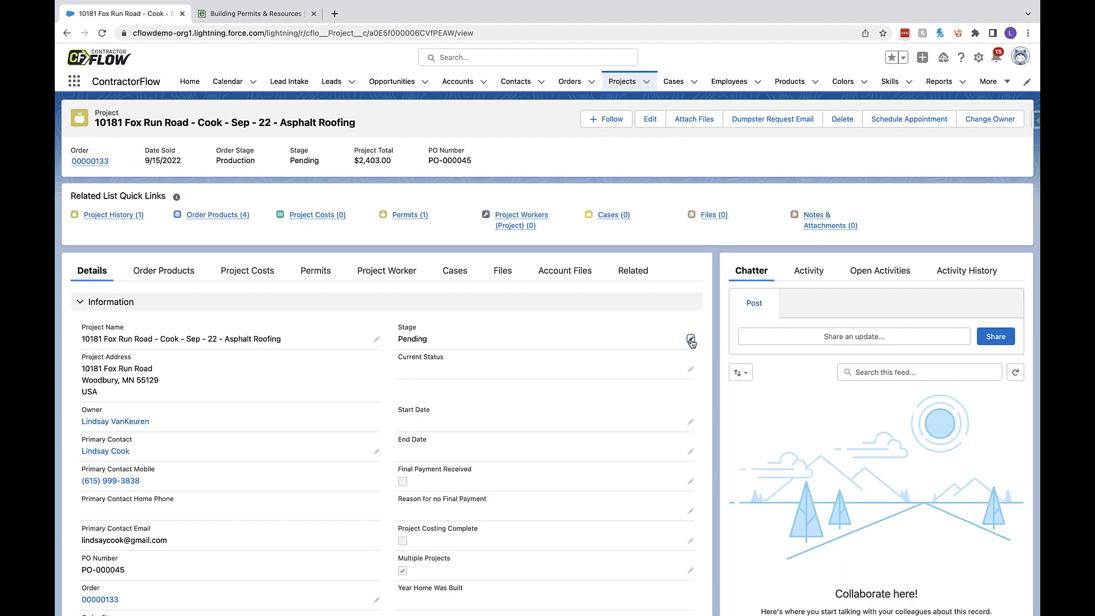
- Open the project's stage for editing and review the available stage options
click(691, 339)
click(672, 343)
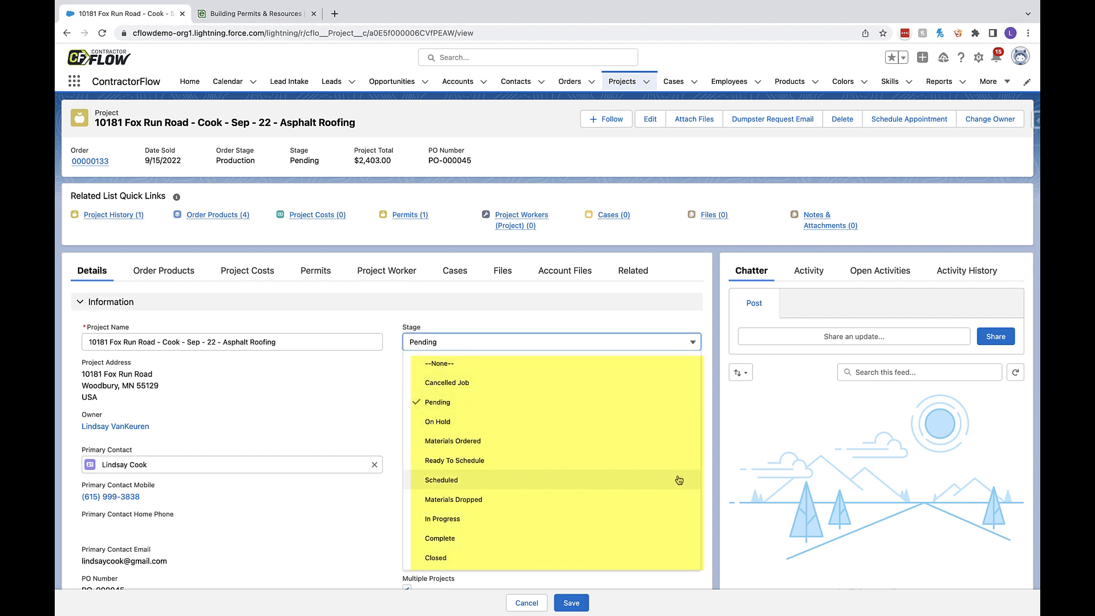
click(671, 558)
- In the project's scheduling details, set the skill level to 1 and the estimated duration to 1 day, 4 hours and 15 minutes
scroll(378, 277, down, 8)
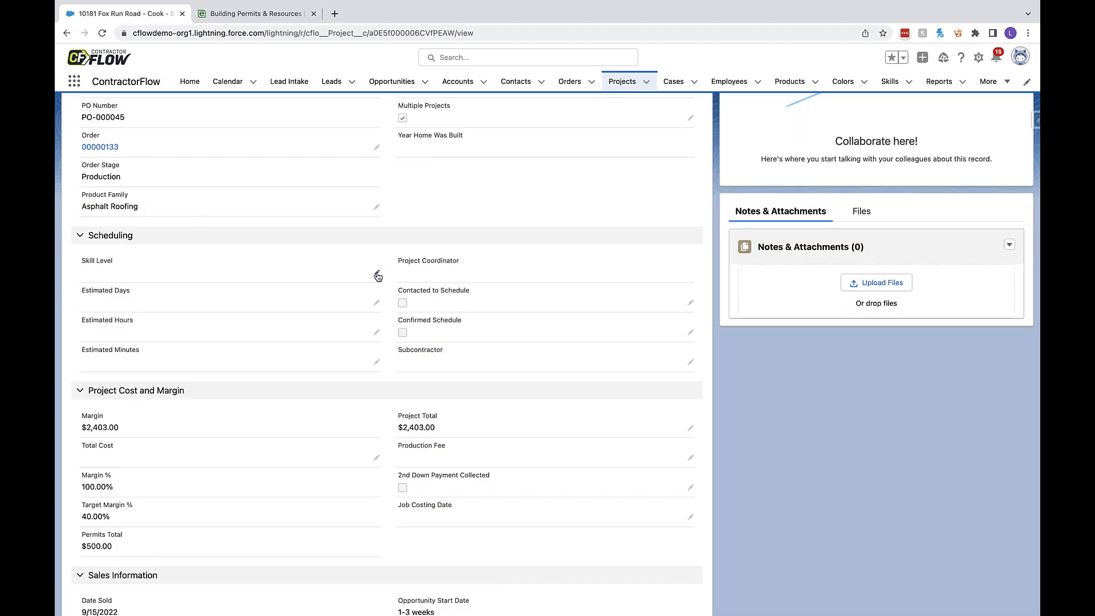
click(355, 312)
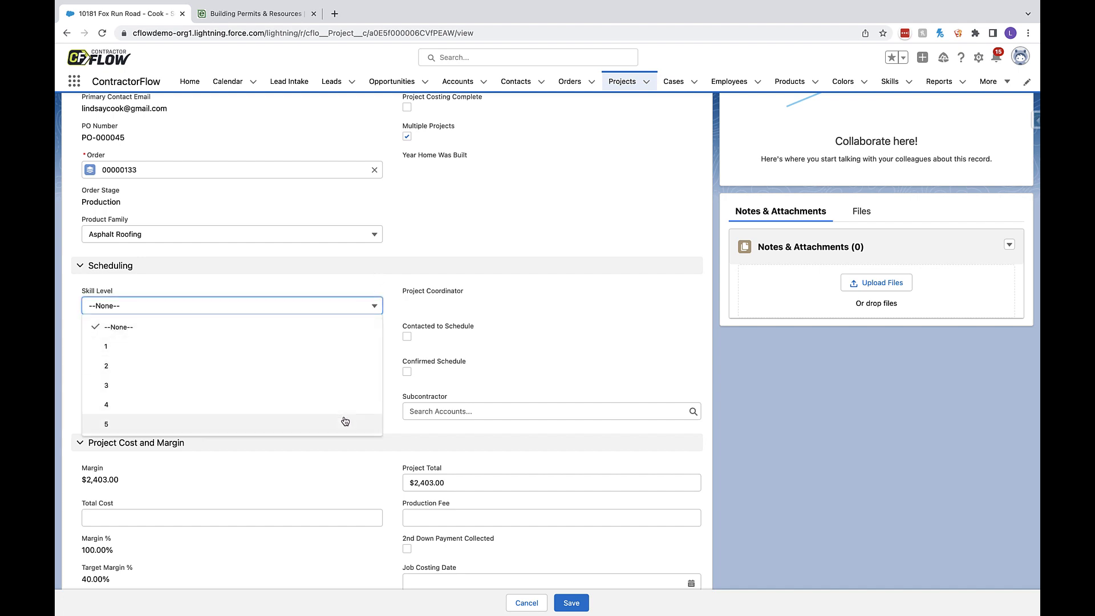
click(350, 350)
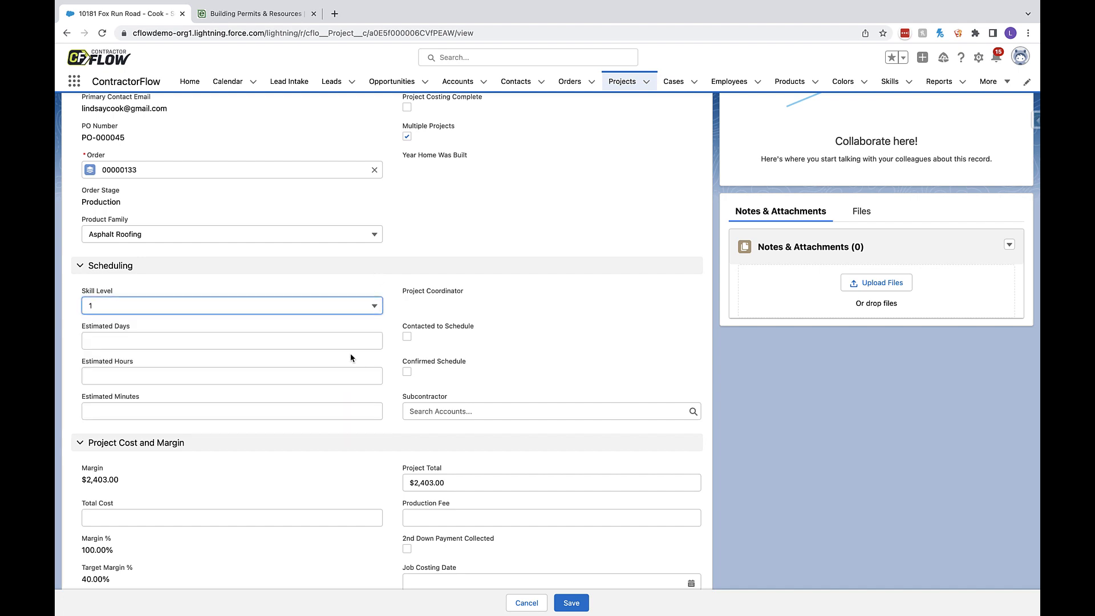
click(262, 342)
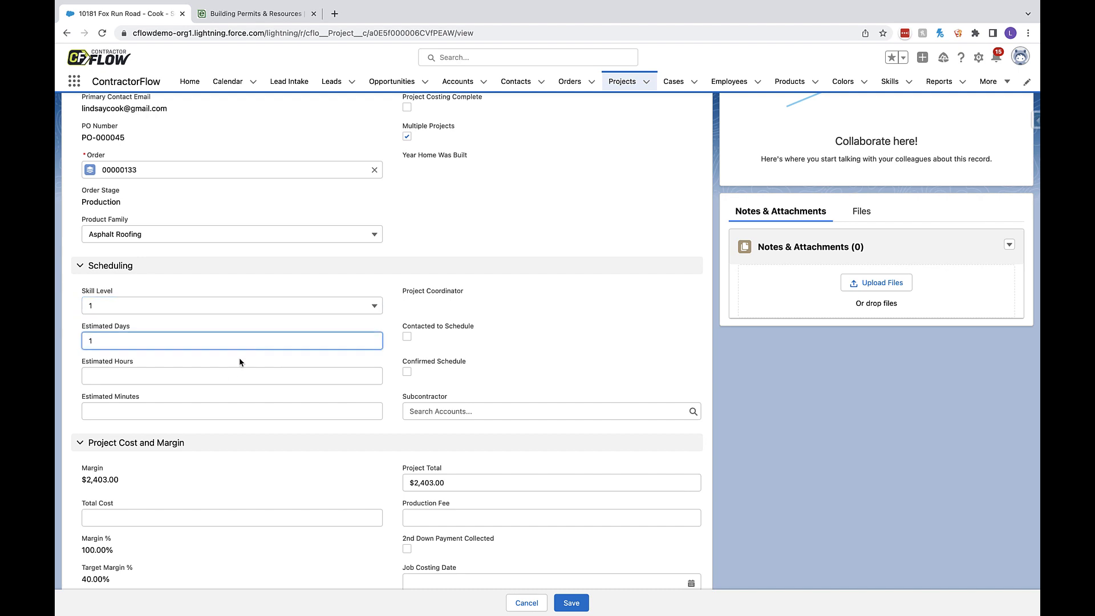
click(231, 374)
text(4)
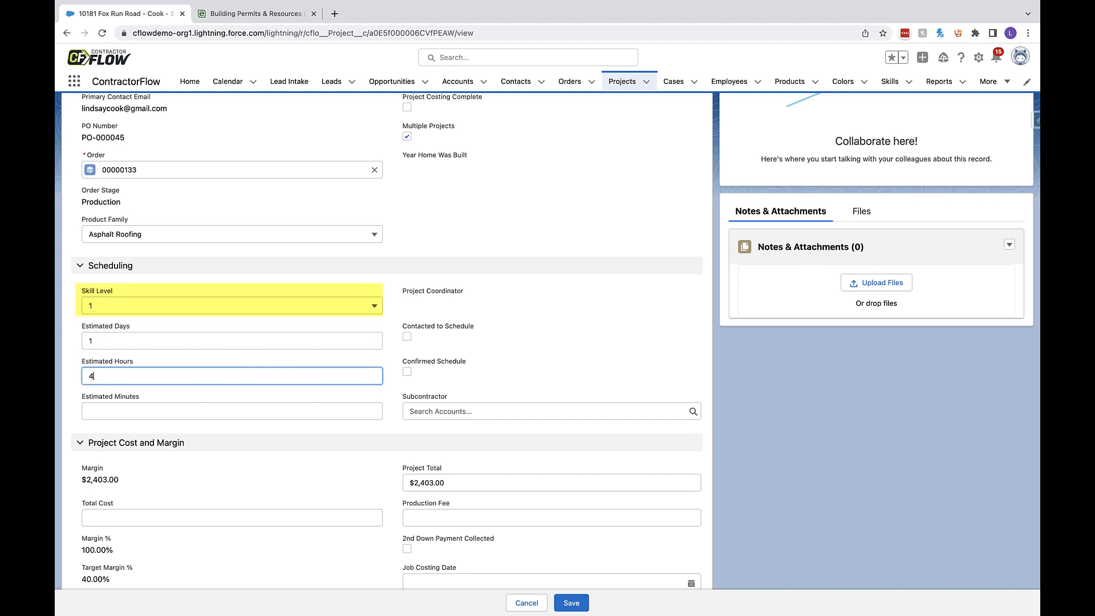
click(221, 410)
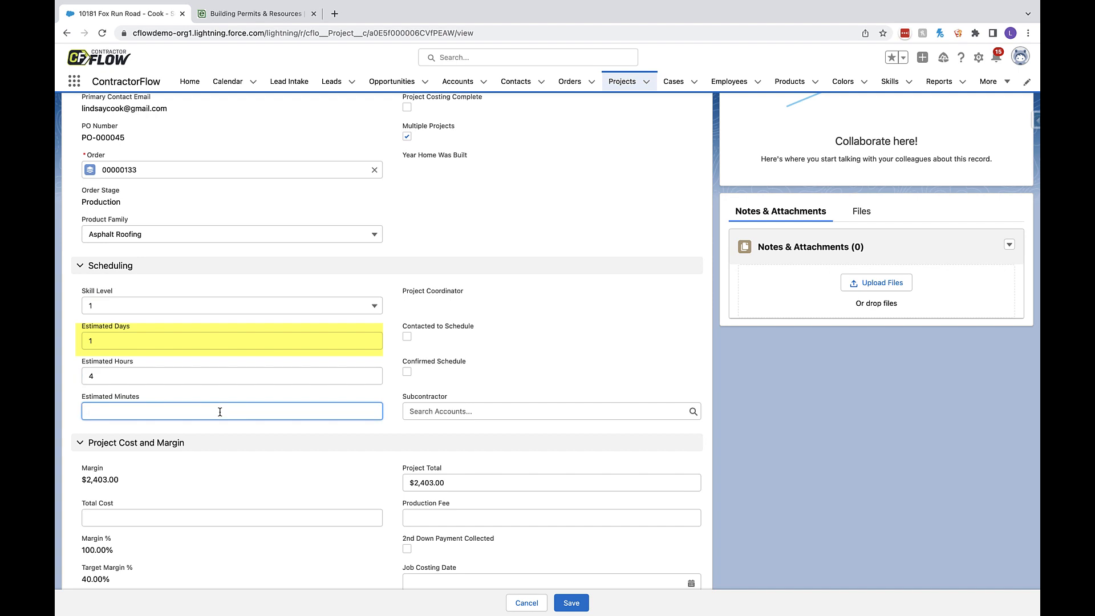
text(15)
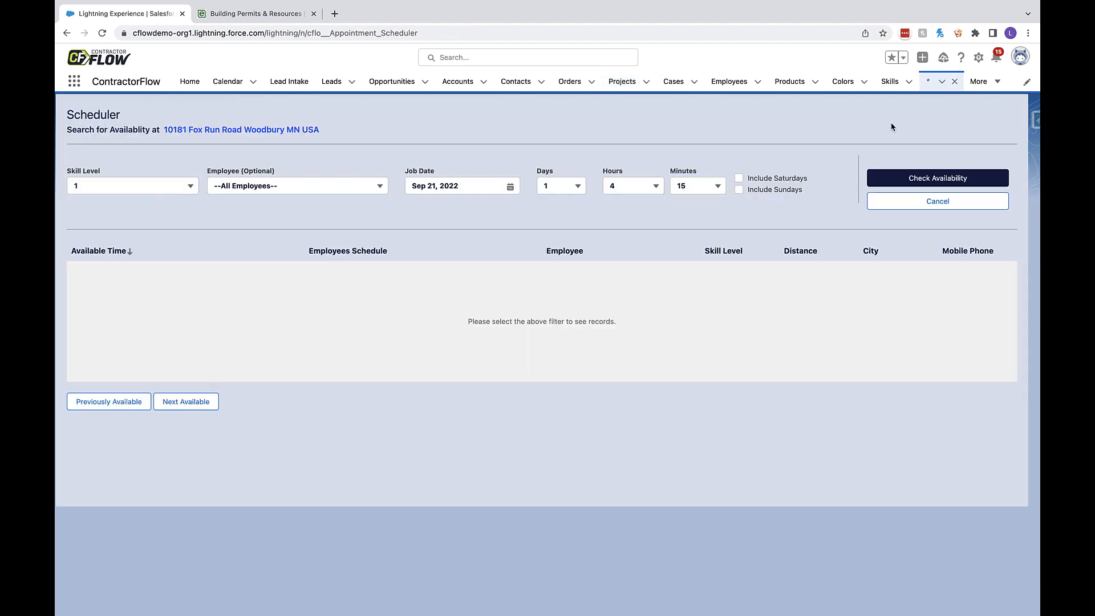
- Examine the scheduler's skill level, days, hours and minutes options carried over from the project without changing them
click(181, 187)
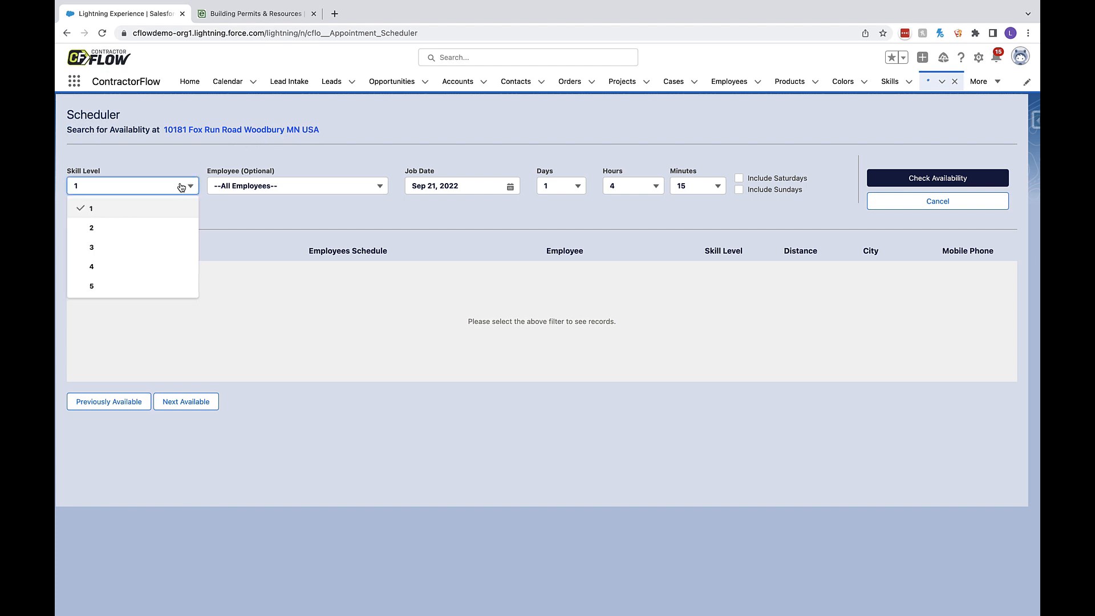
click(181, 187)
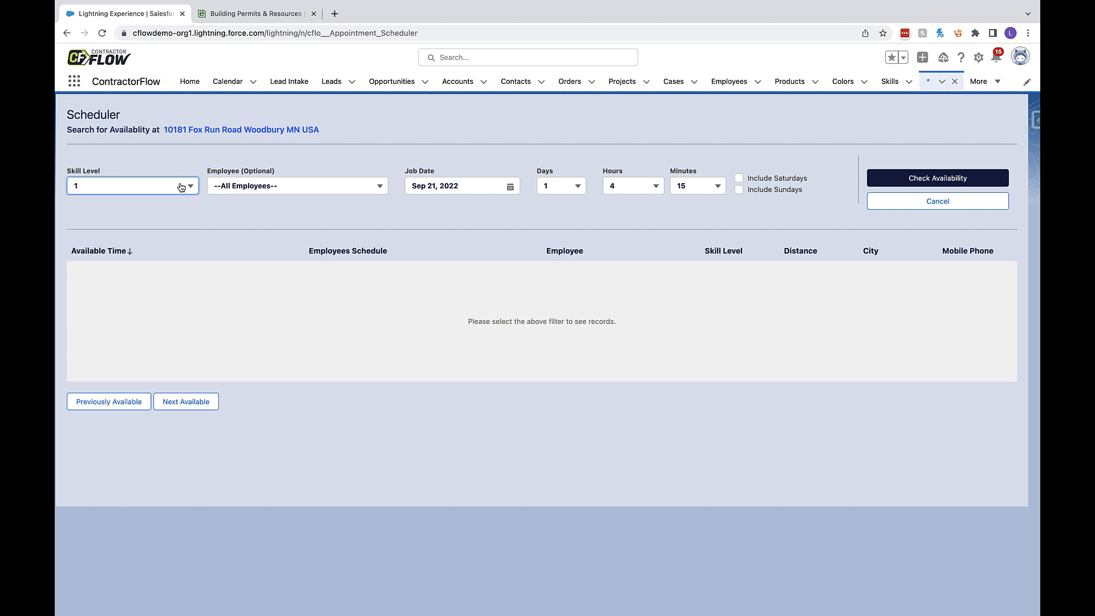
click(578, 192)
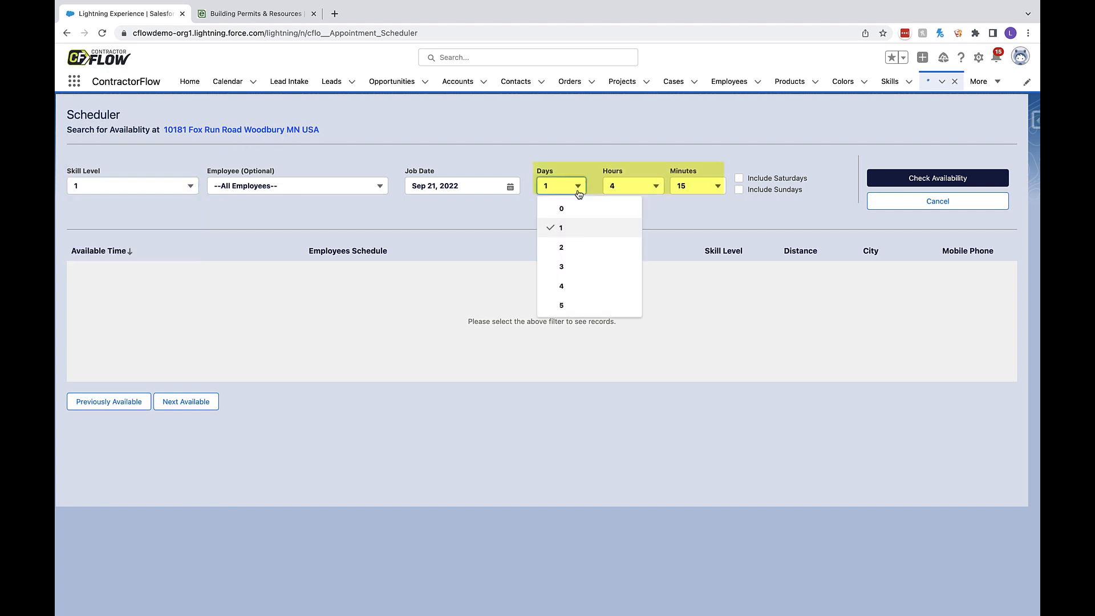
click(579, 193)
click(636, 192)
click(637, 193)
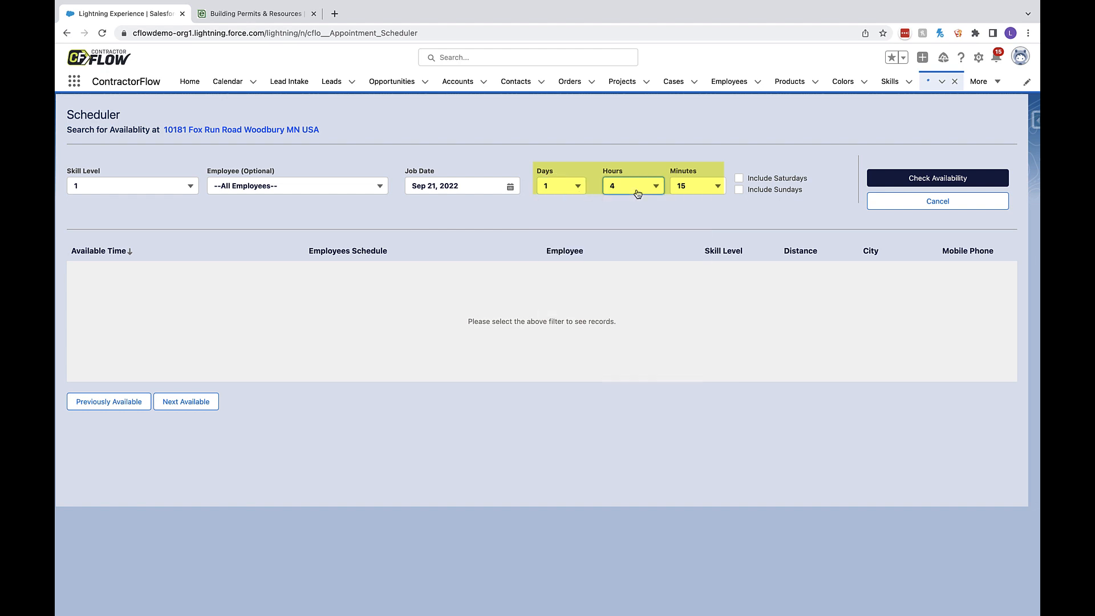
click(703, 193)
click(703, 192)
- Include Saturdays and Sundays in the scheduler search and check employee availability
click(738, 178)
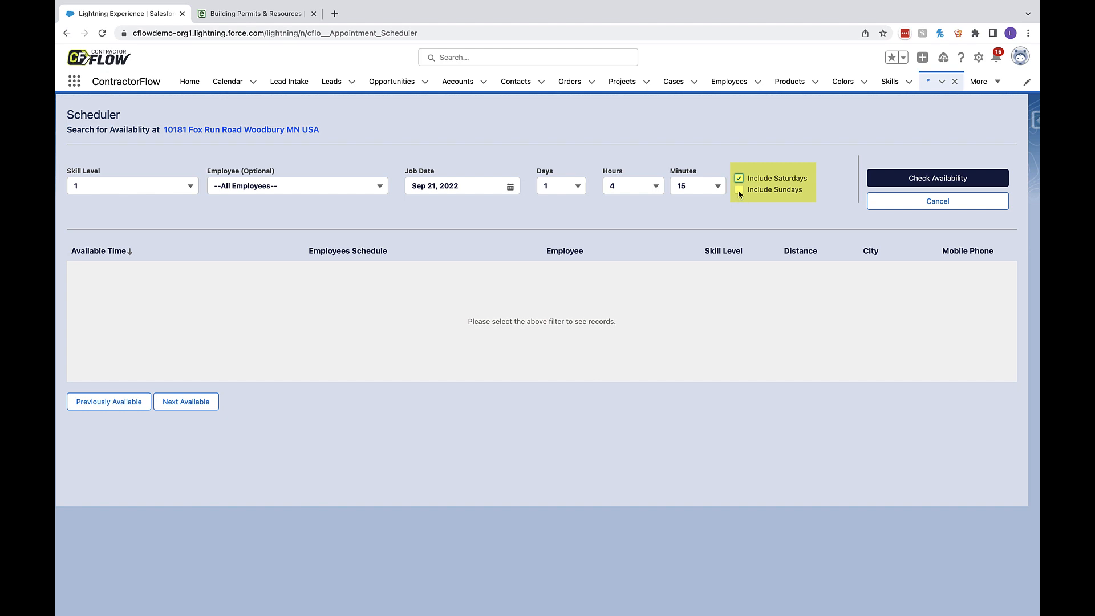
click(740, 191)
click(879, 188)
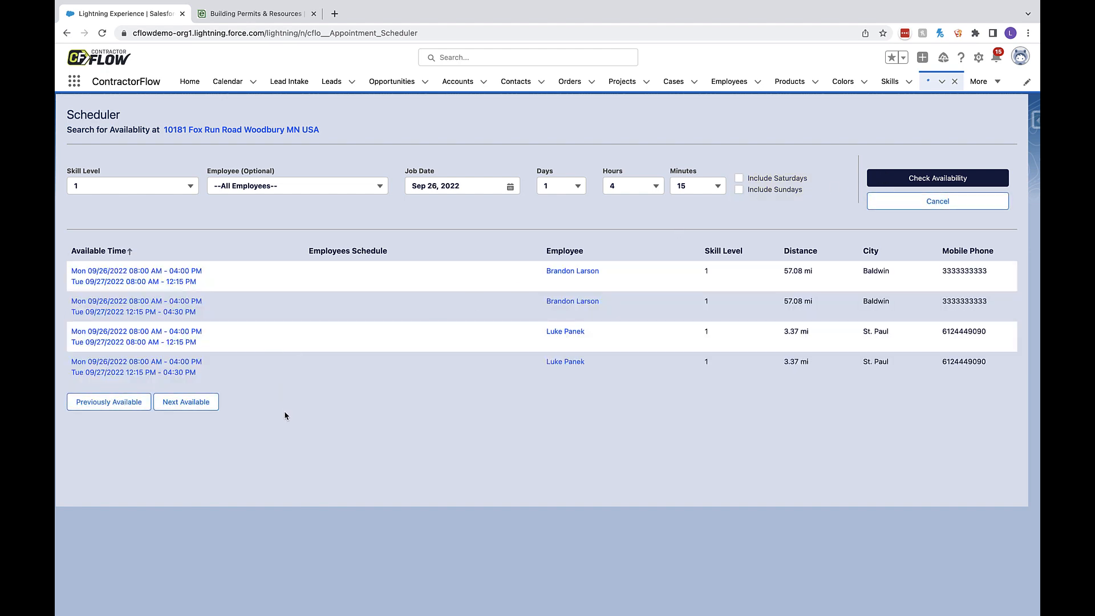
- Sort the next available times by distance and choose the nearest employee's slot starting Tue 09/27/2022 at 08:00 AM and ending 09/28/2022 at 12:15 PM
click(199, 408)
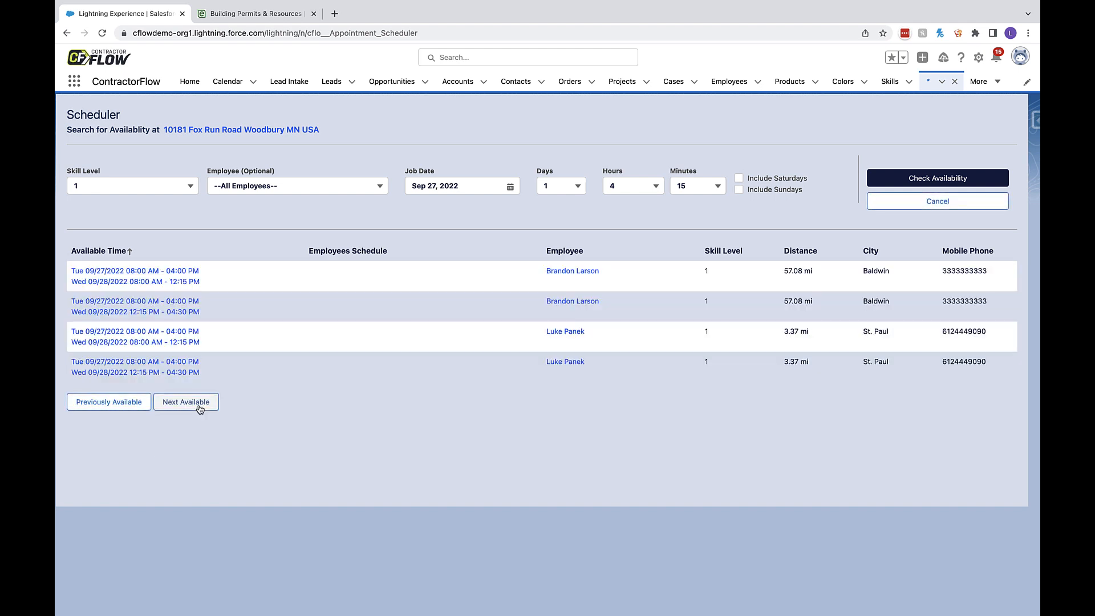
click(801, 248)
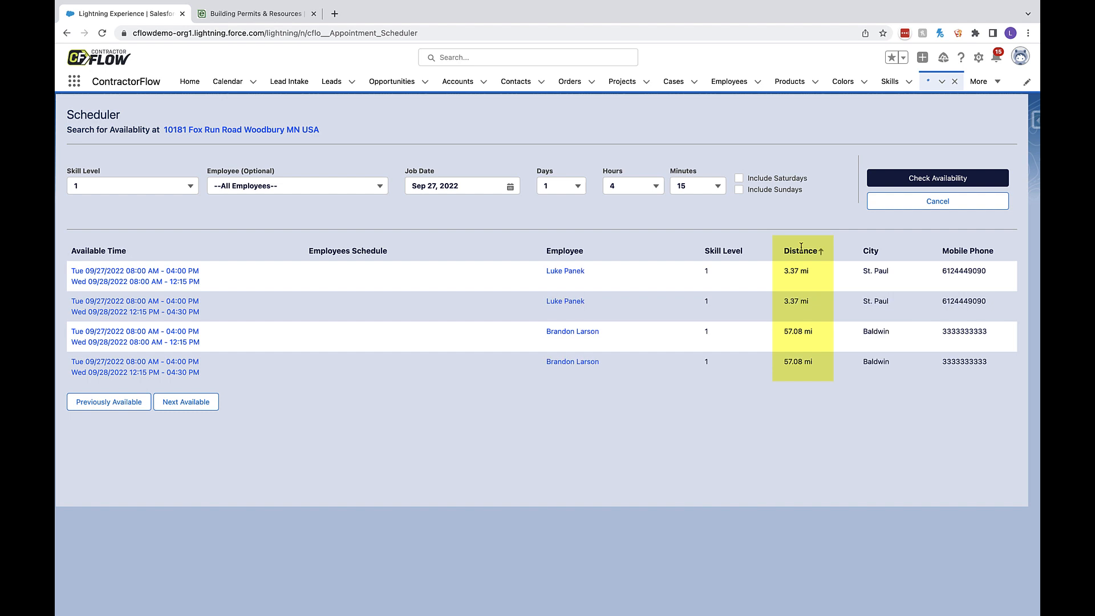
click(106, 272)
- Set the production event's Sep 27 start time to 8:15 AM and end time to 4:15 PM, and save the event
click(512, 295)
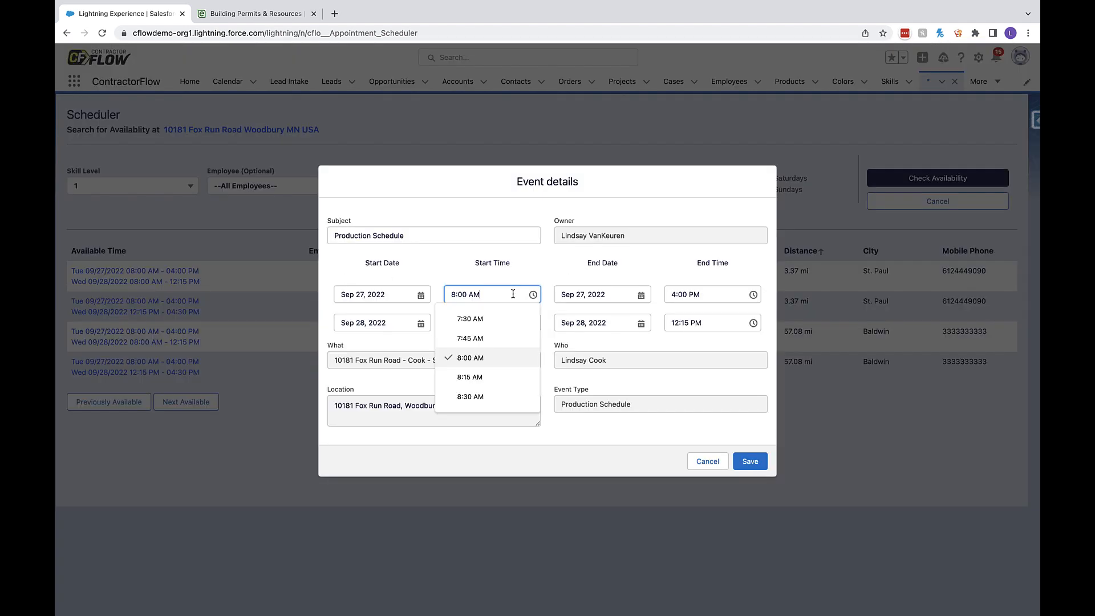
click(507, 373)
click(723, 301)
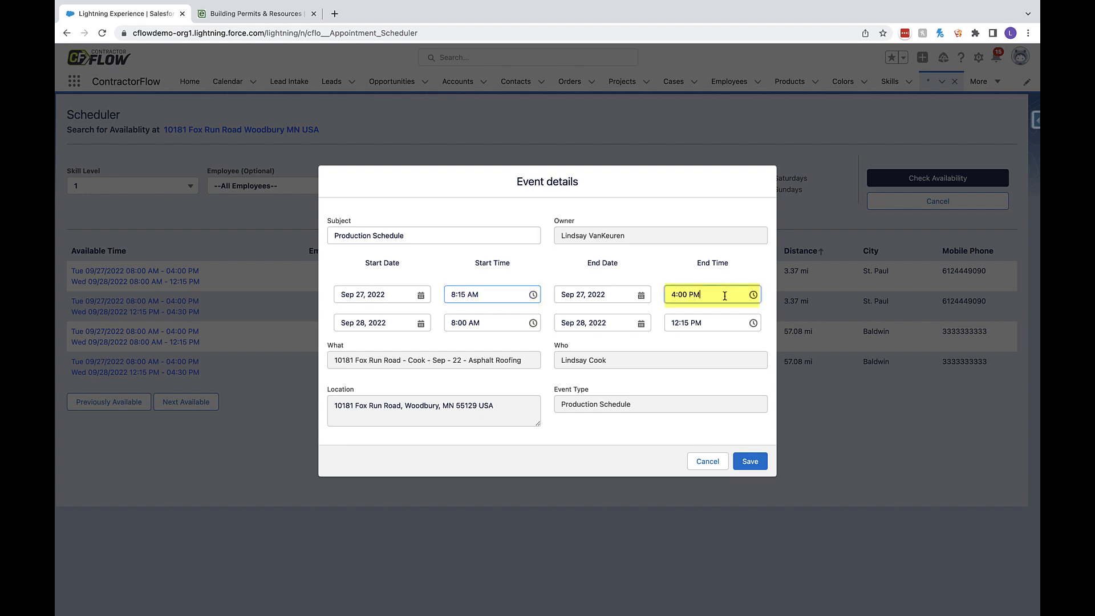
click(711, 391)
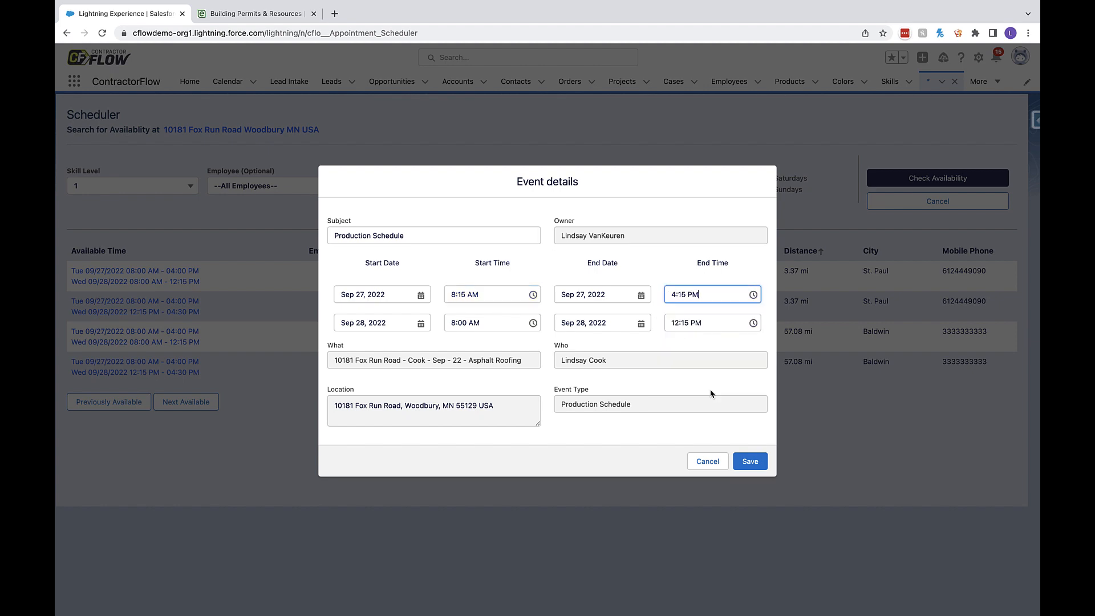
click(751, 463)
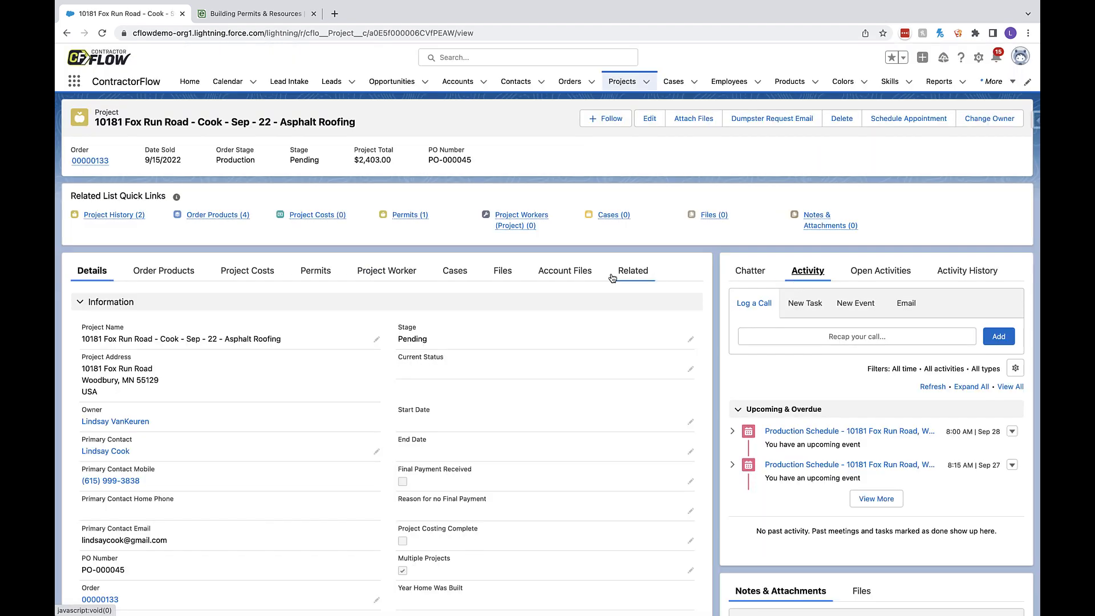
- Add a project worker to the project using the first recent employee, and save the record
click(400, 273)
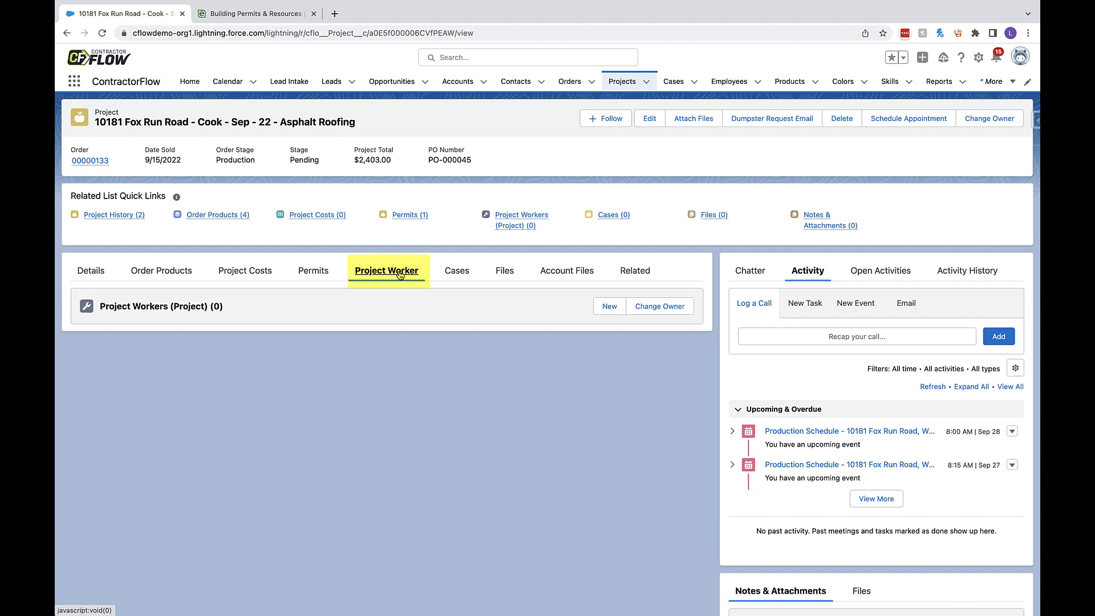
click(608, 311)
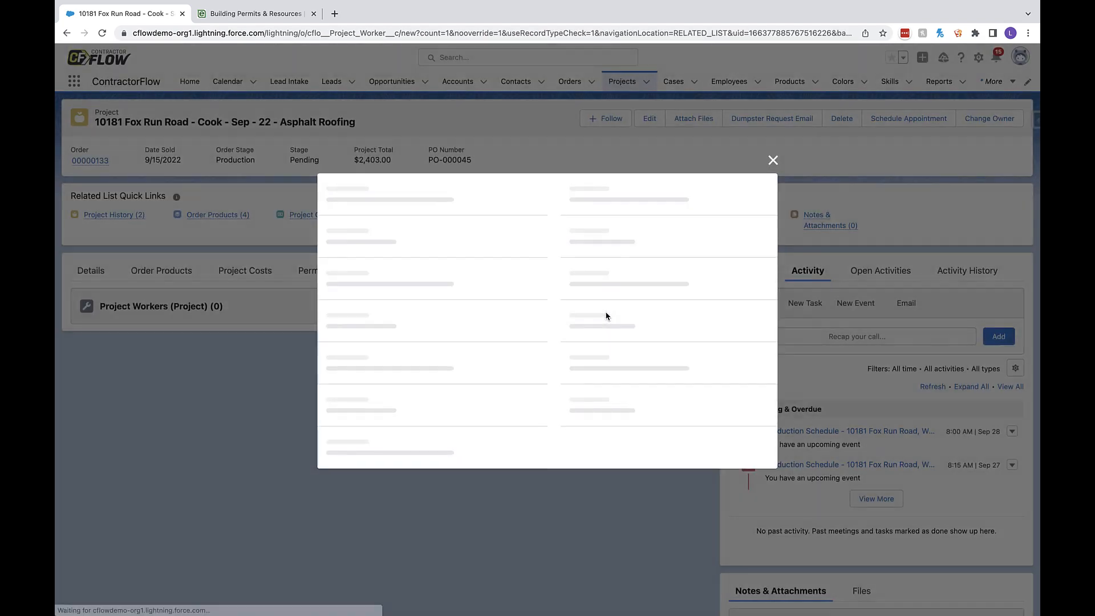
click(490, 362)
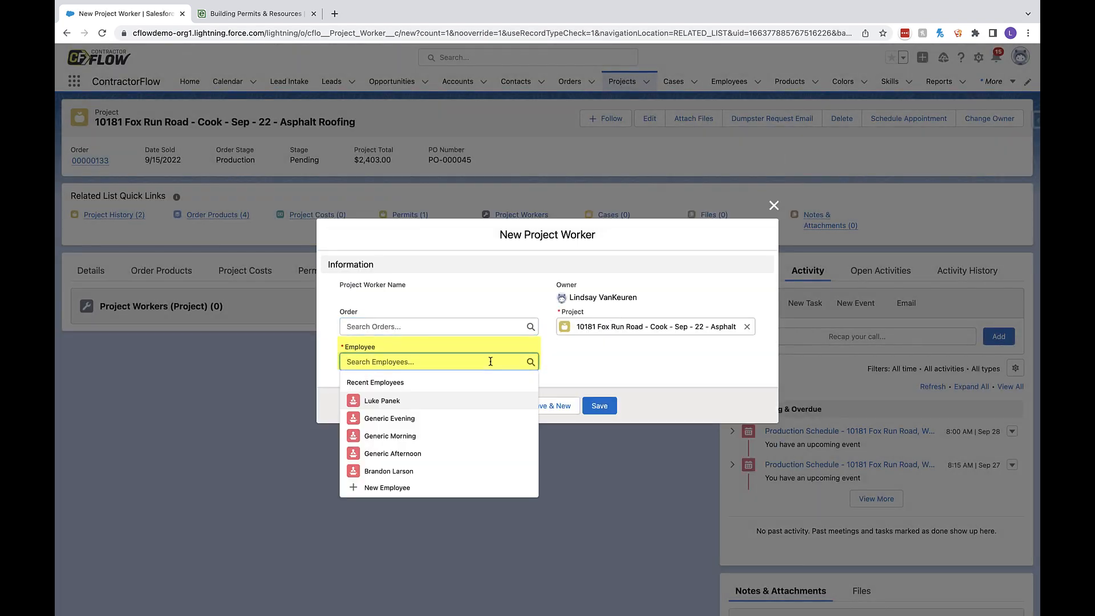
click(483, 403)
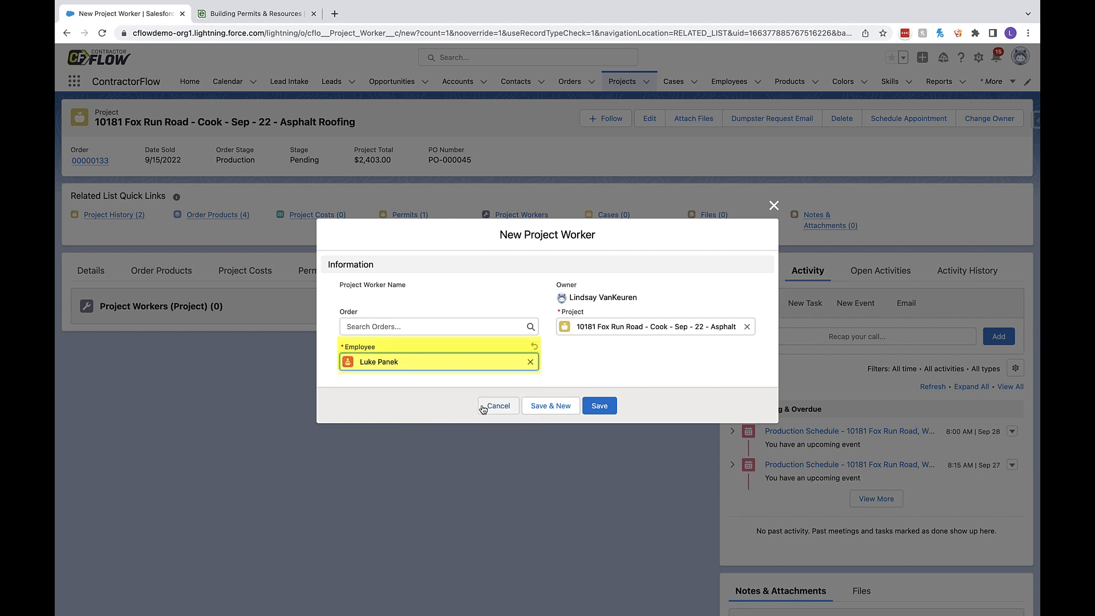
click(594, 409)
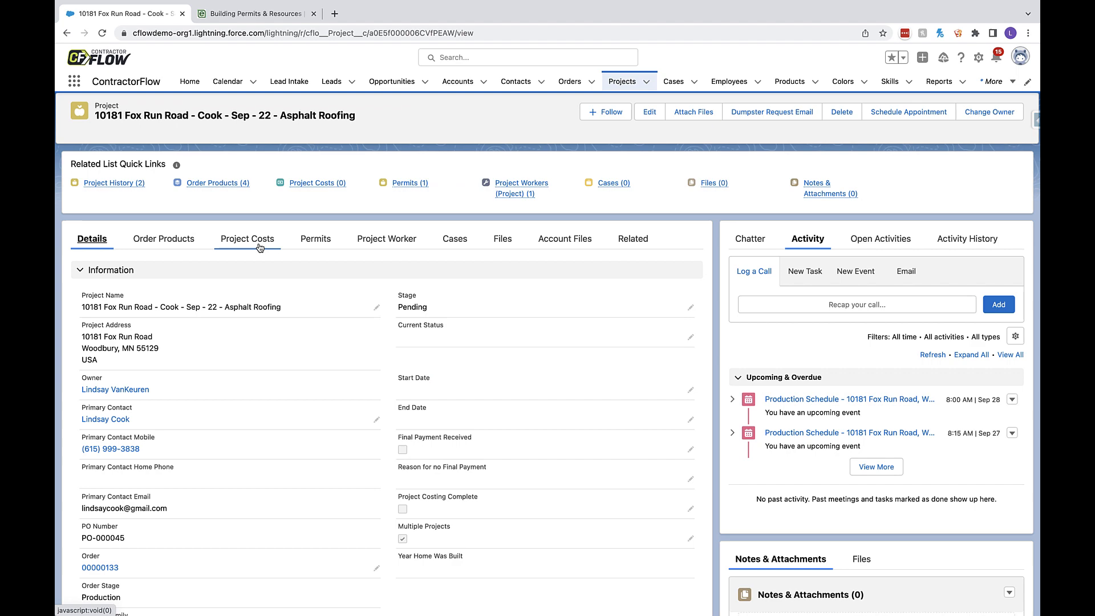
- Add a project cost of type Materials with an amount of $500 and the description "Beaco", and save it
click(247, 240)
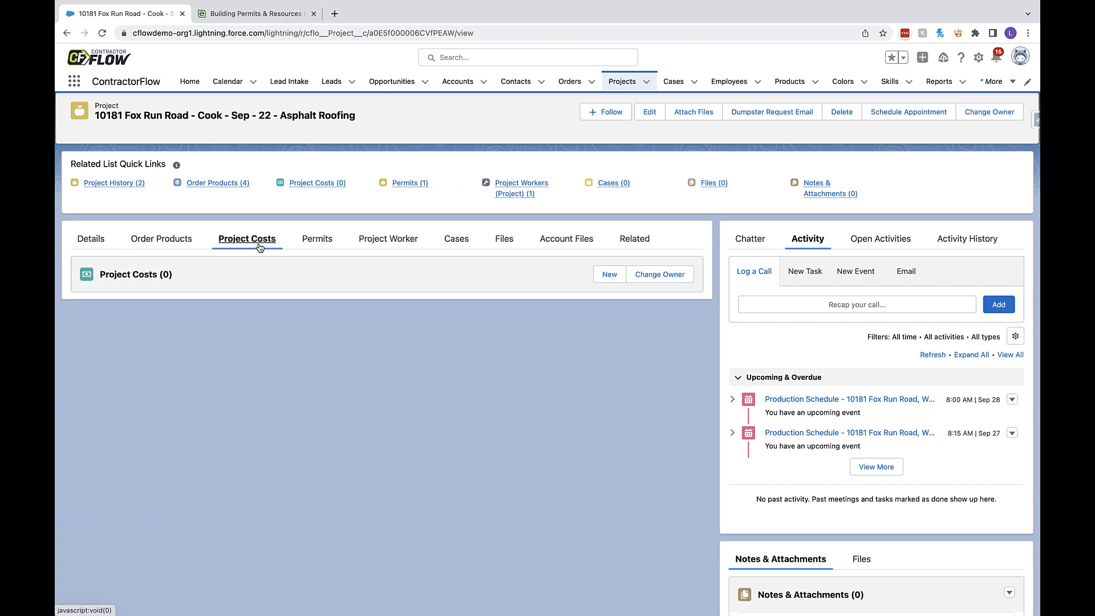
click(609, 276)
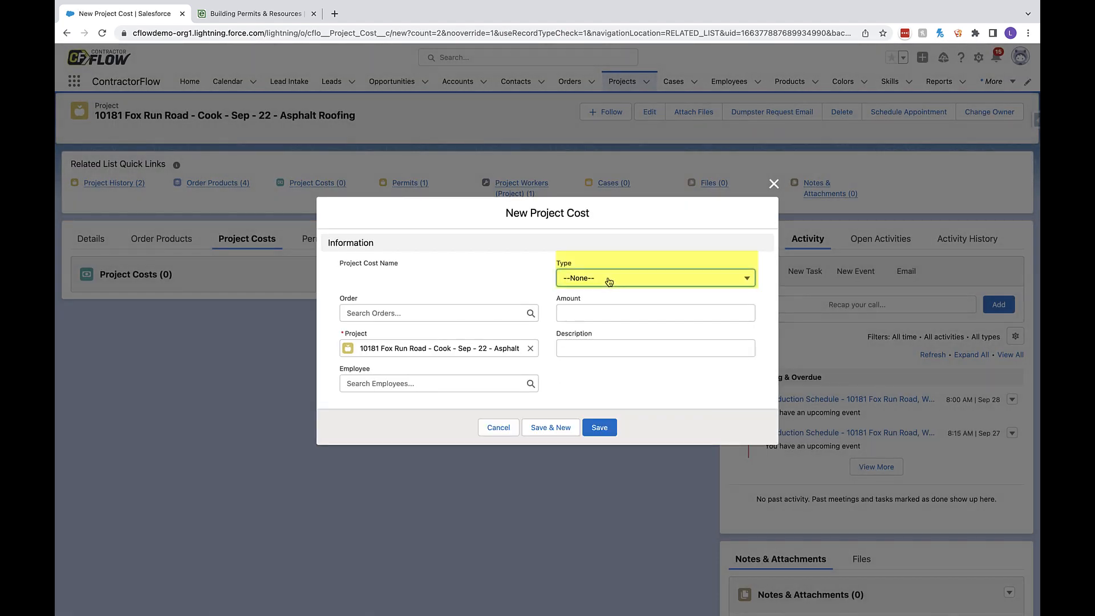
click(608, 279)
click(620, 338)
click(609, 314)
text(500)
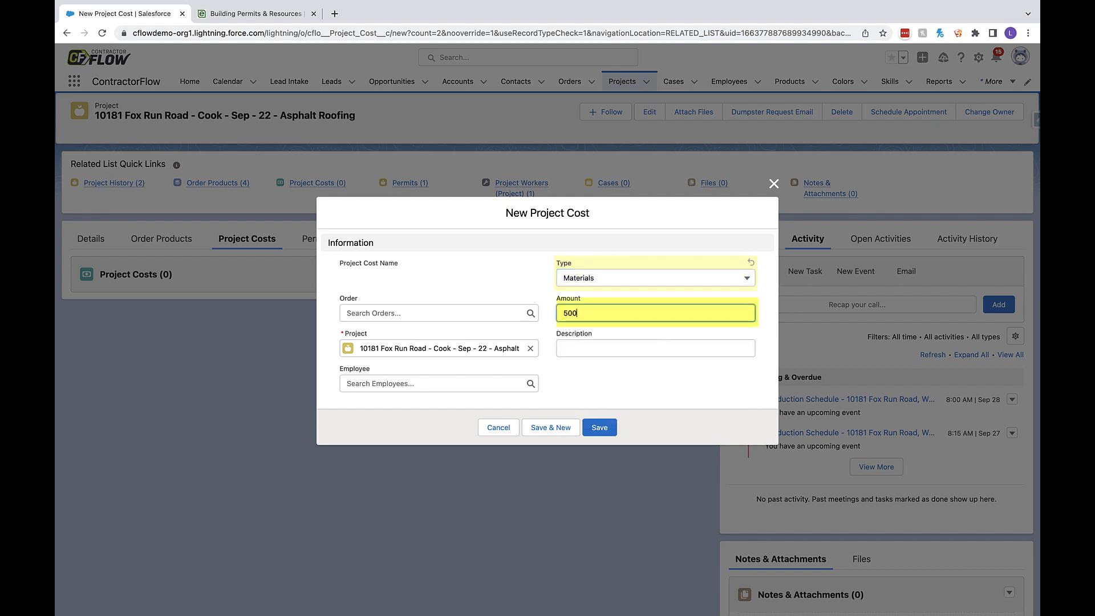
click(613, 349)
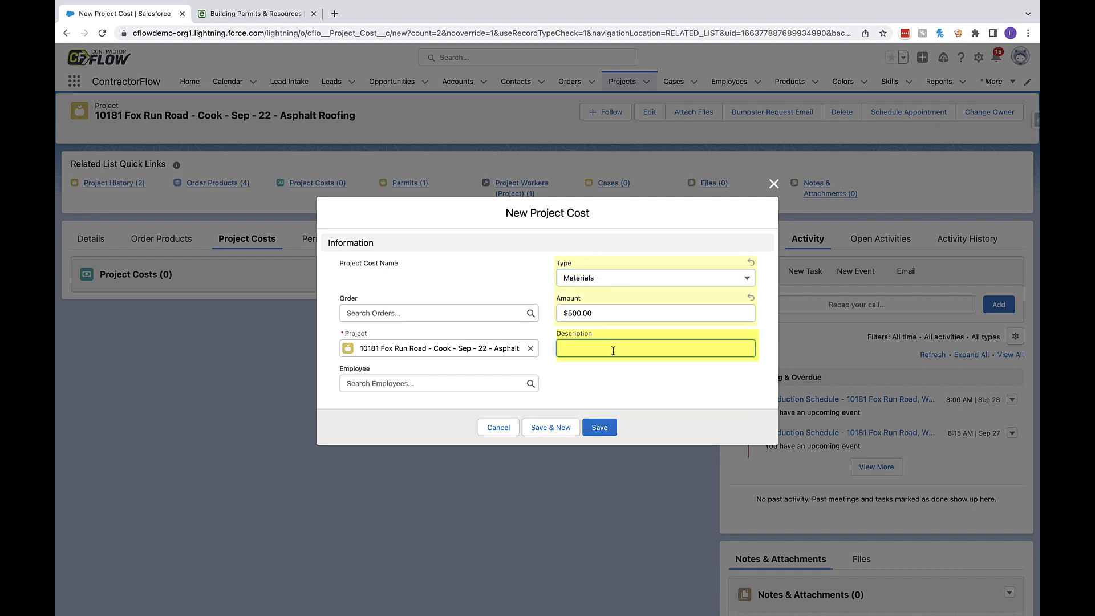
text(Beacon)
click(600, 428)
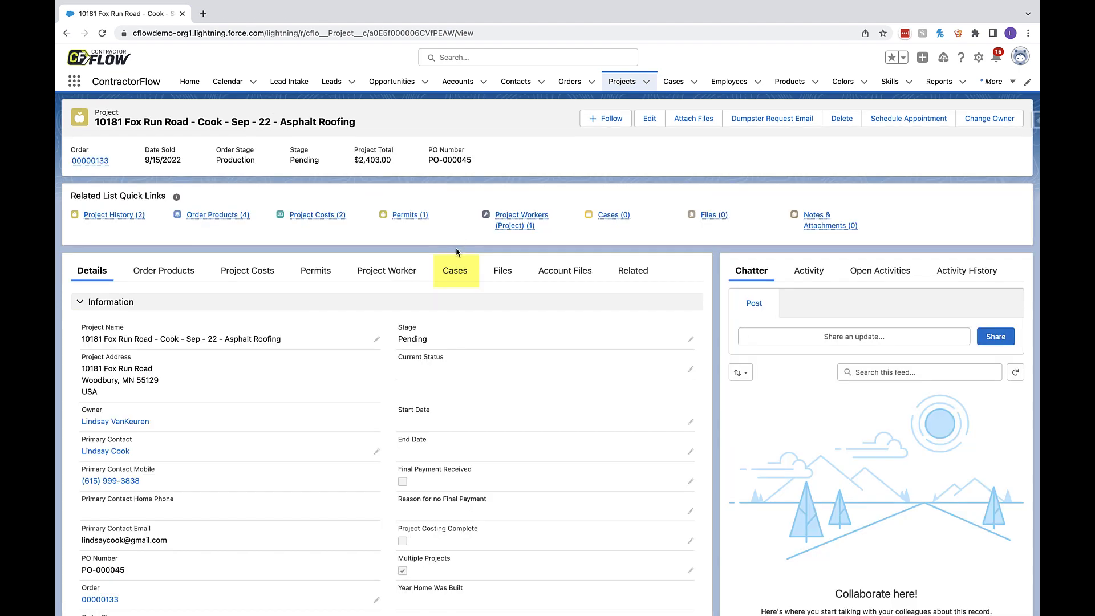
- Create a new case of type Asphalt Roofing related to the project
click(457, 278)
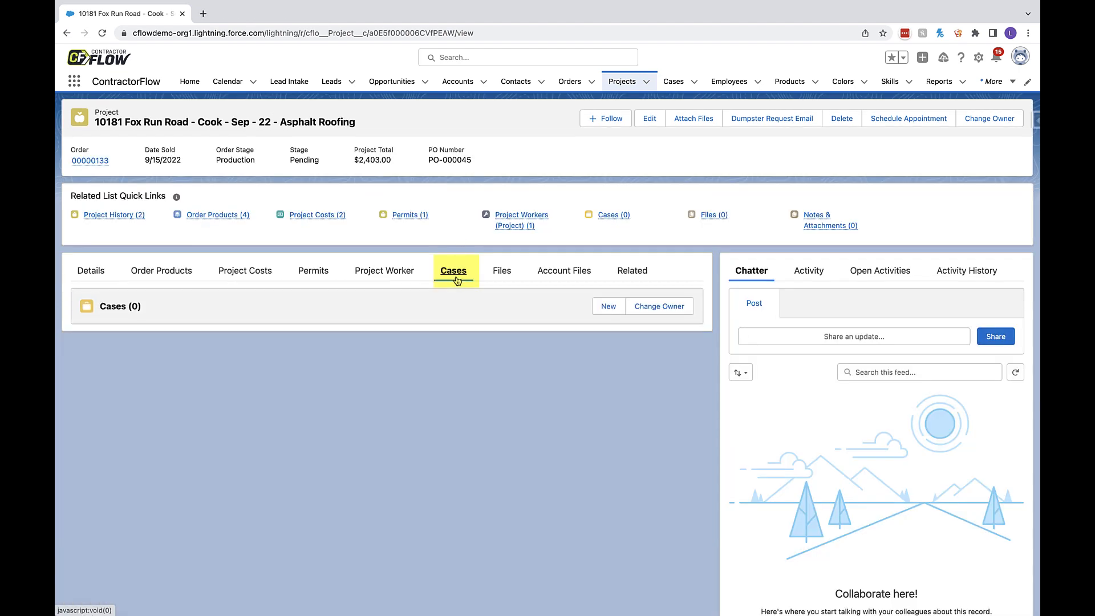
click(605, 308)
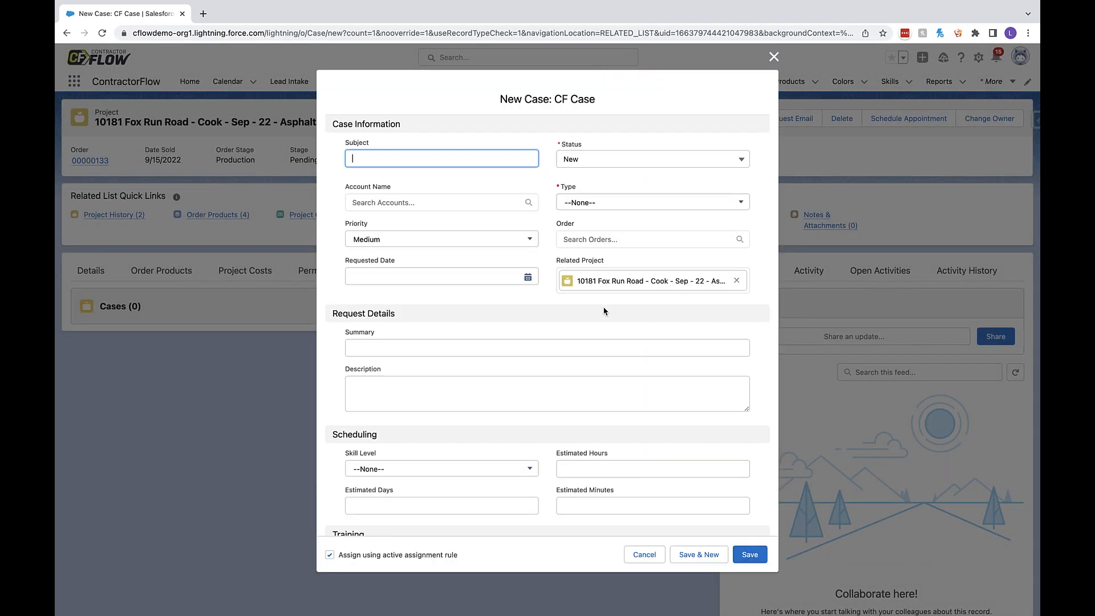
click(626, 207)
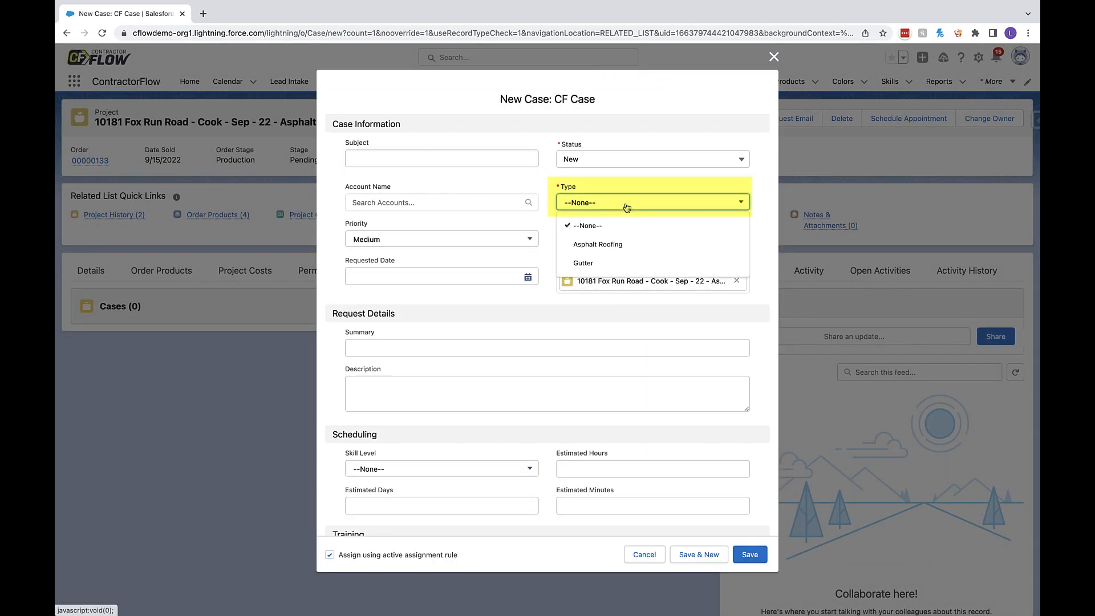
click(617, 242)
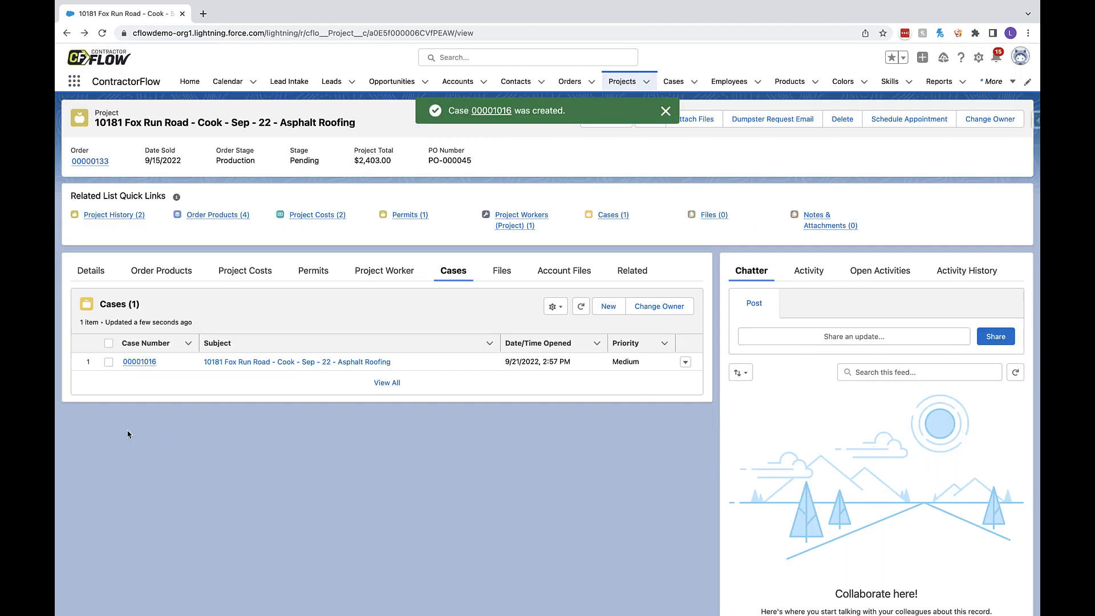
- Open the project's new case and enter the request summary "Leaky part of roof needs inspection"
click(136, 363)
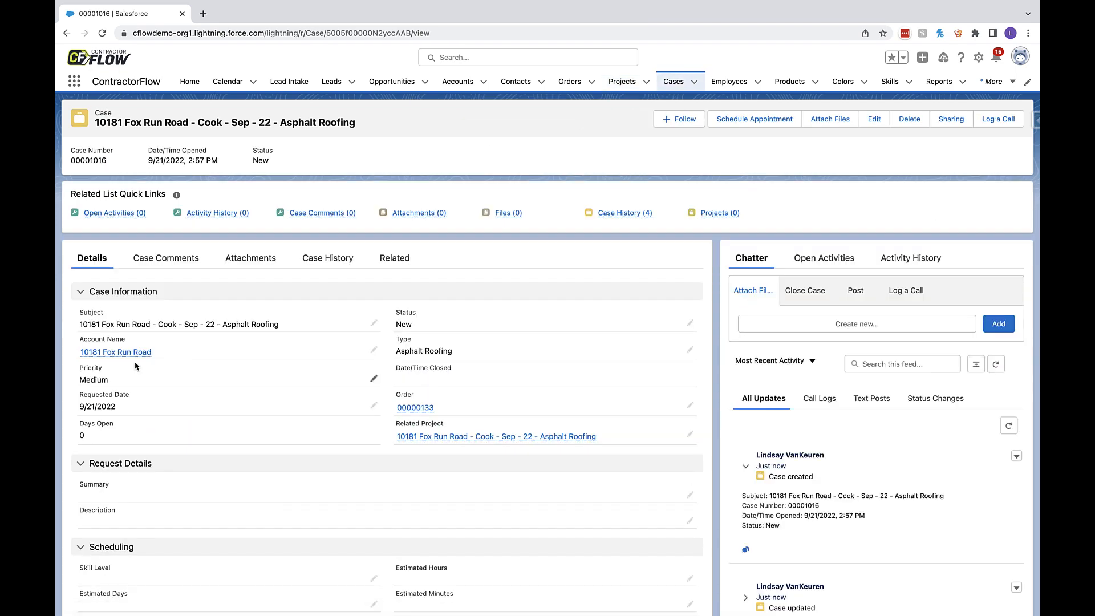
scroll(479, 427, down, 2)
click(690, 409)
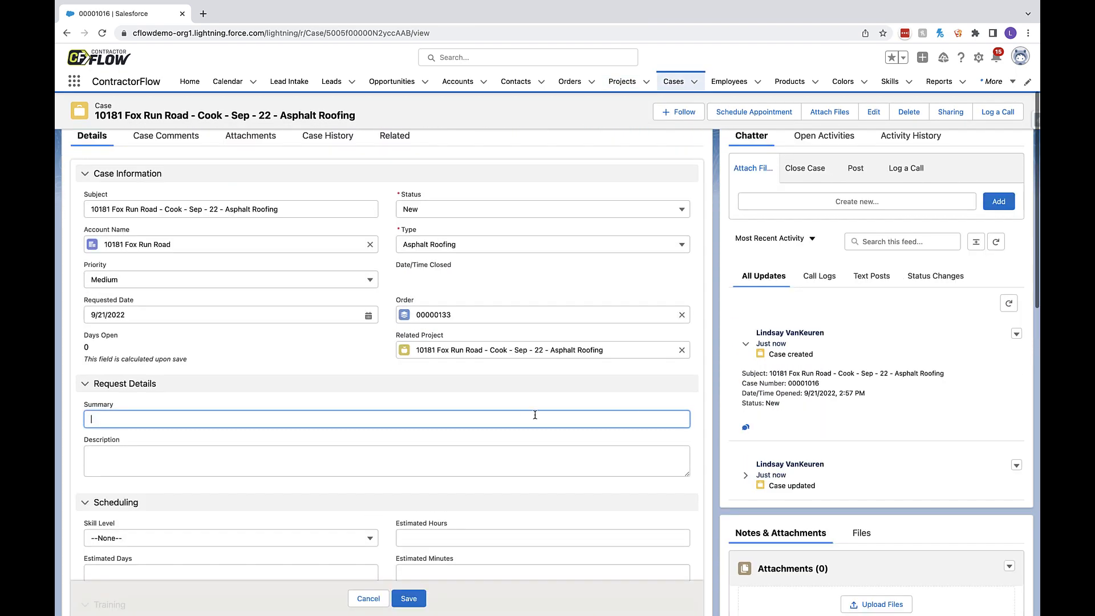
text(Leaky part of roof)
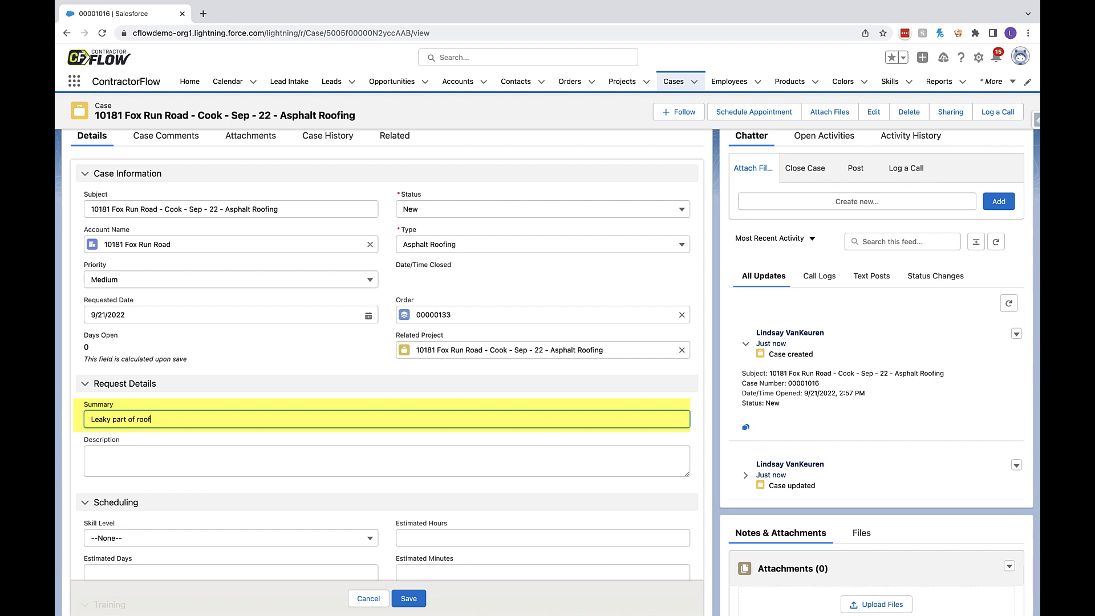
text( needs inspection)
- Enter the case description "customer said that they have a leaky part in their roof they need our team to come and look at"
key(Tab)
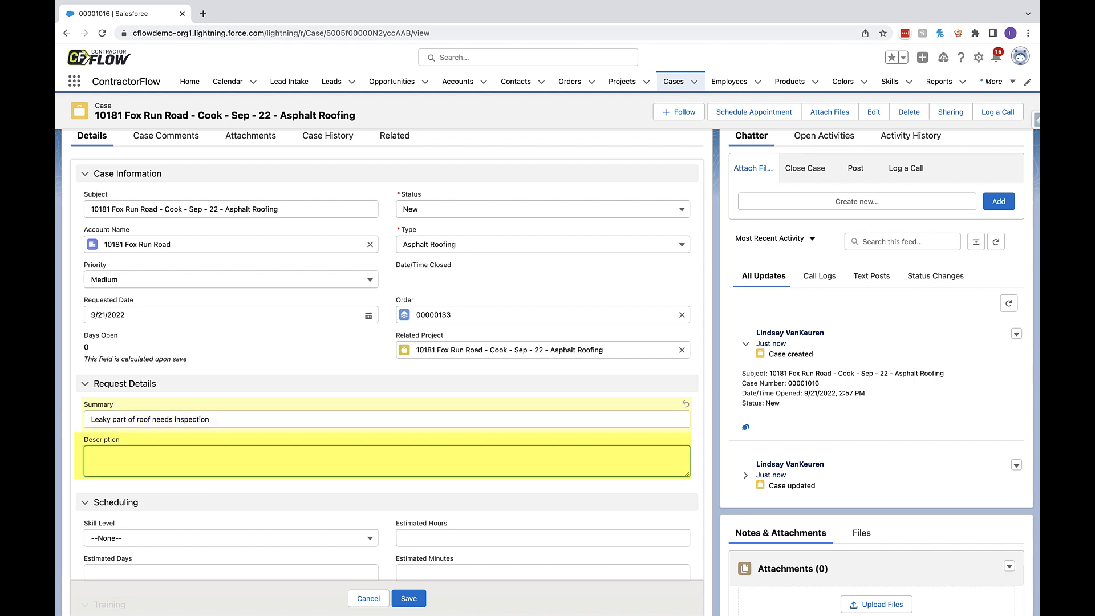
text(customer said that they have a leaky part in )
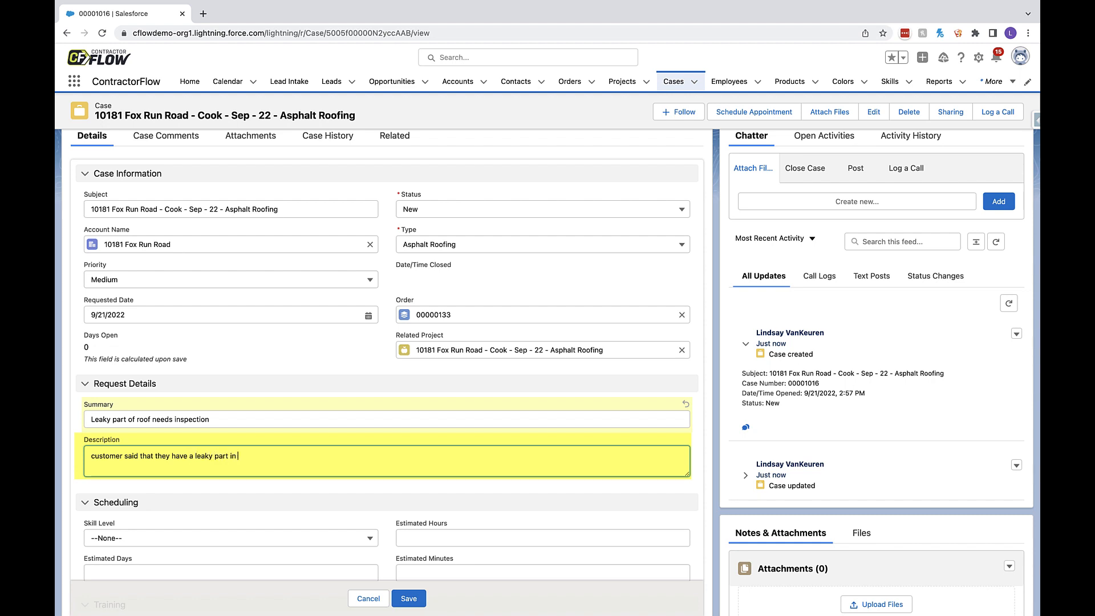
text(their roof they need our team to come and look at)
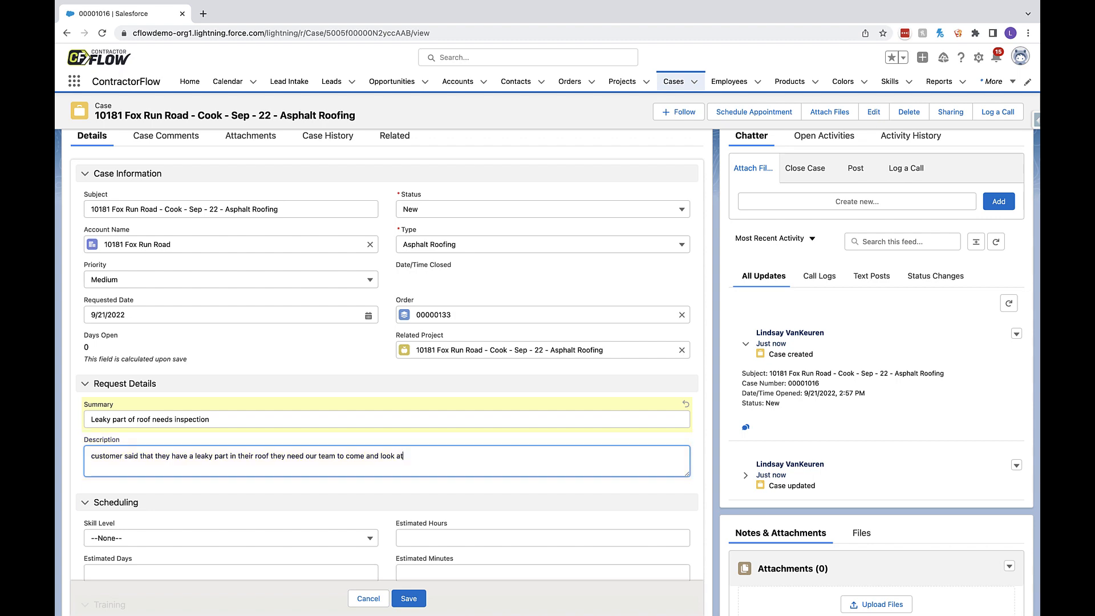
- Set the case's scheduling details to skill level 1 and 1 estimated hour
scroll(521, 415, down, 4)
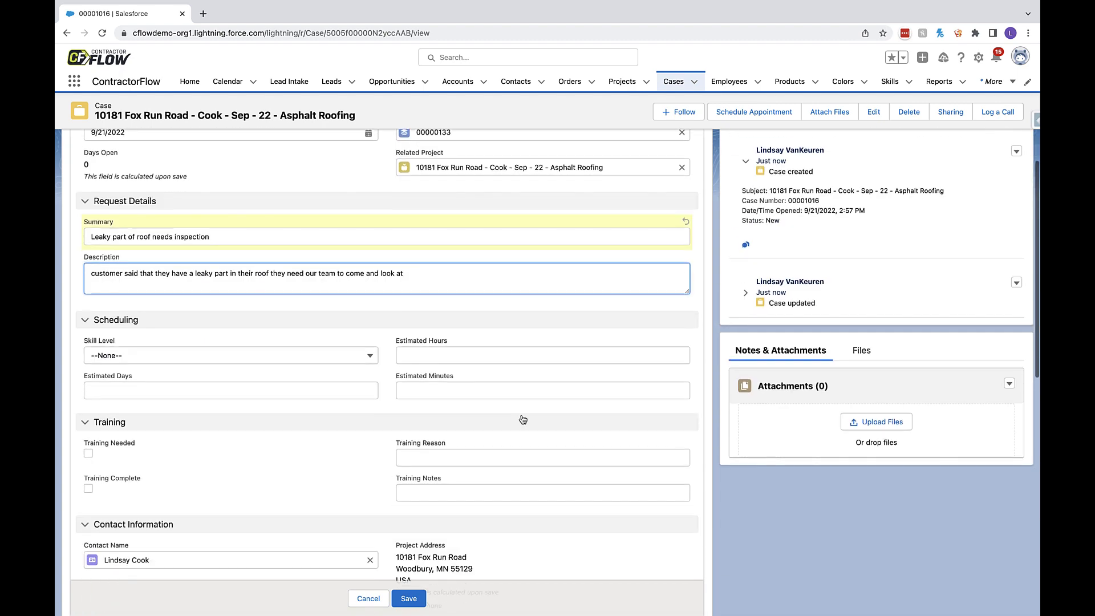
click(259, 359)
click(239, 393)
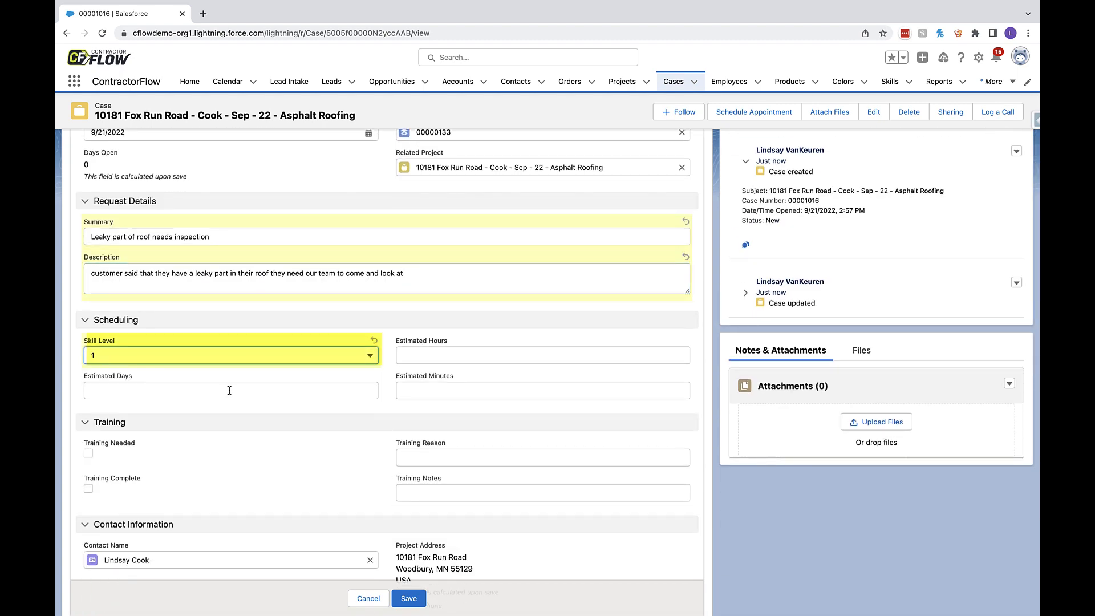
click(439, 357)
text(1)
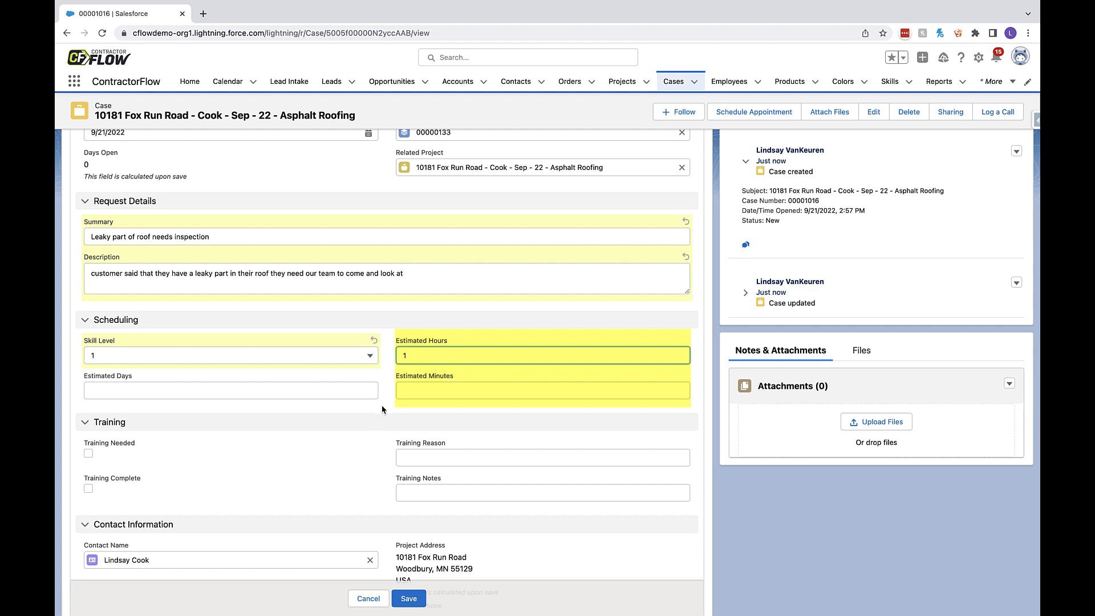
click(382, 409)
- Mark training as needed, with the reason "lots of calls on this lately need to work with the install crew on roof leaks"
scroll(383, 409, down, 2)
click(88, 379)
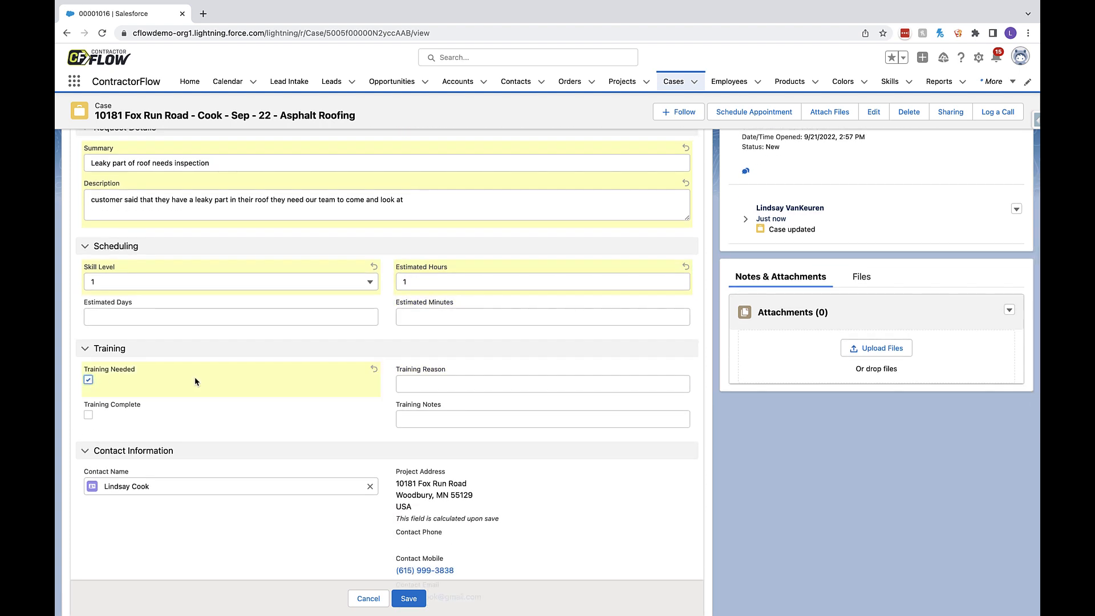
click(463, 382)
text(lots of c)
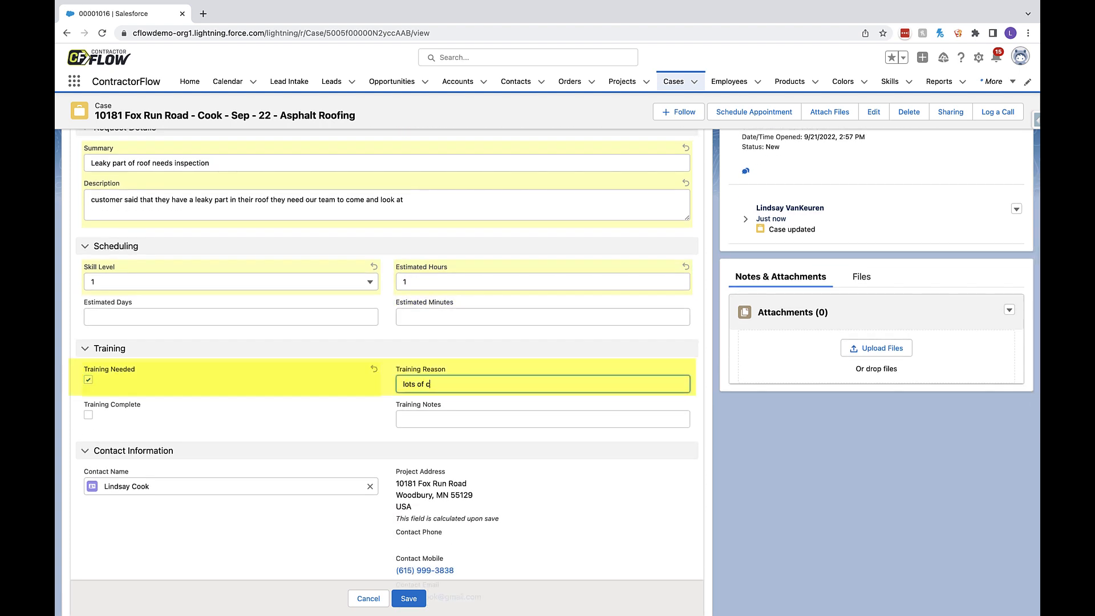
text(alls on this lately need to work with the insta)
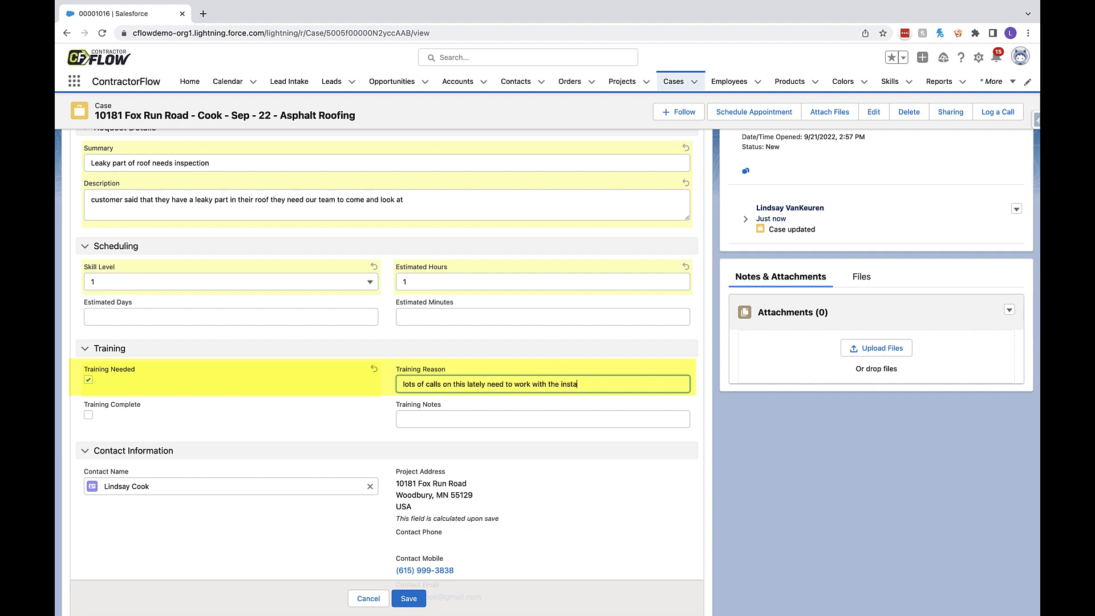
text(ll crew on roof leaks)
- Enter "make sure to bring a ladder and any additional materials" as materials needed, set the case origin to Phone, and save the case
scroll(293, 399, down, 6)
click(293, 386)
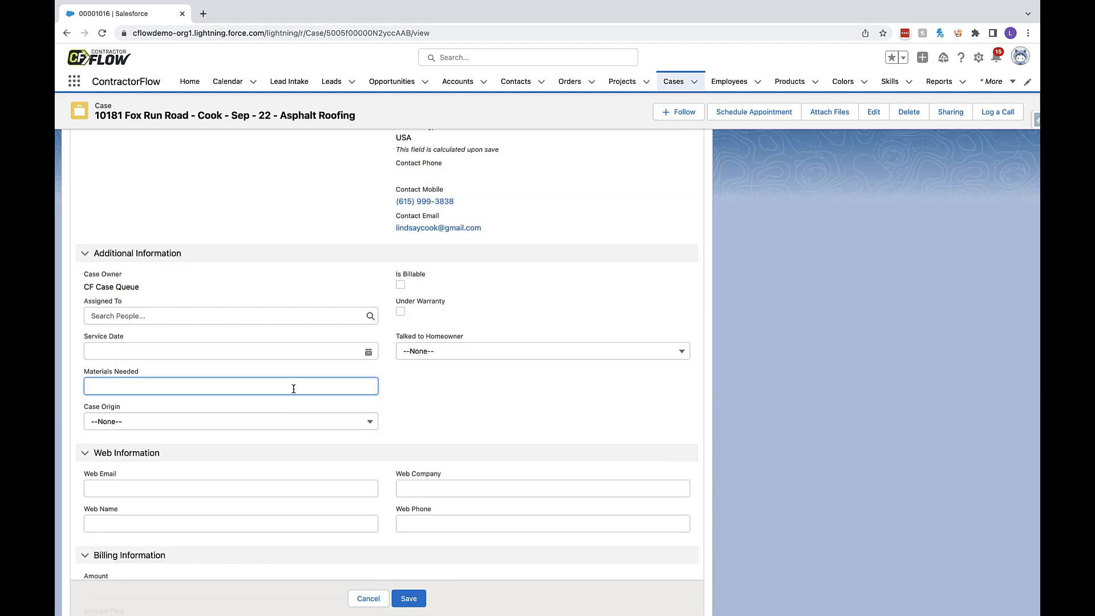
text(make sure to bring a ladder)
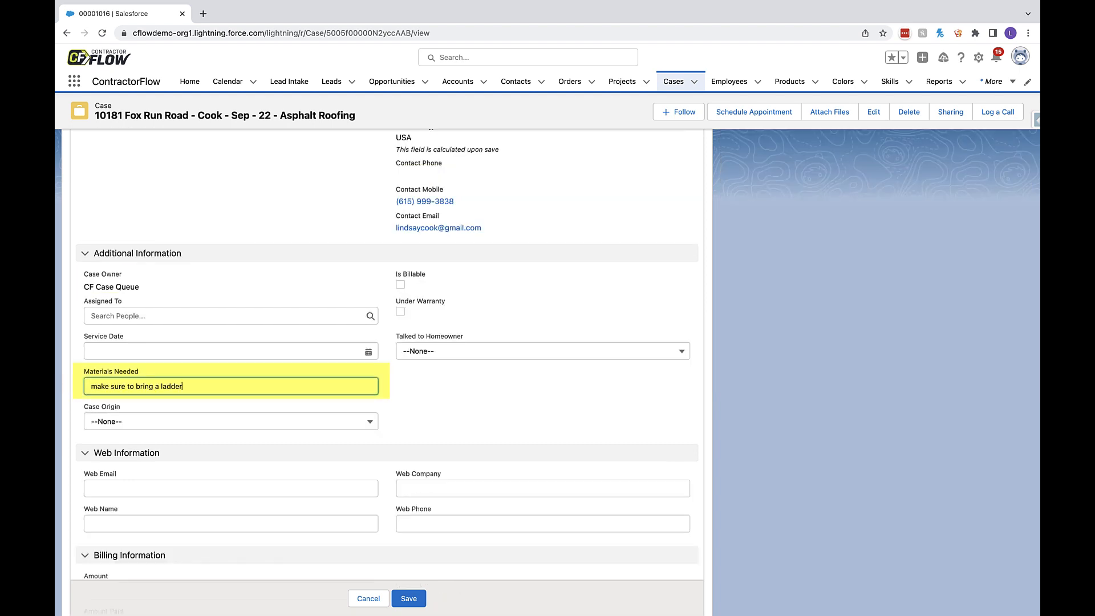
text( and any additional materials)
click(288, 422)
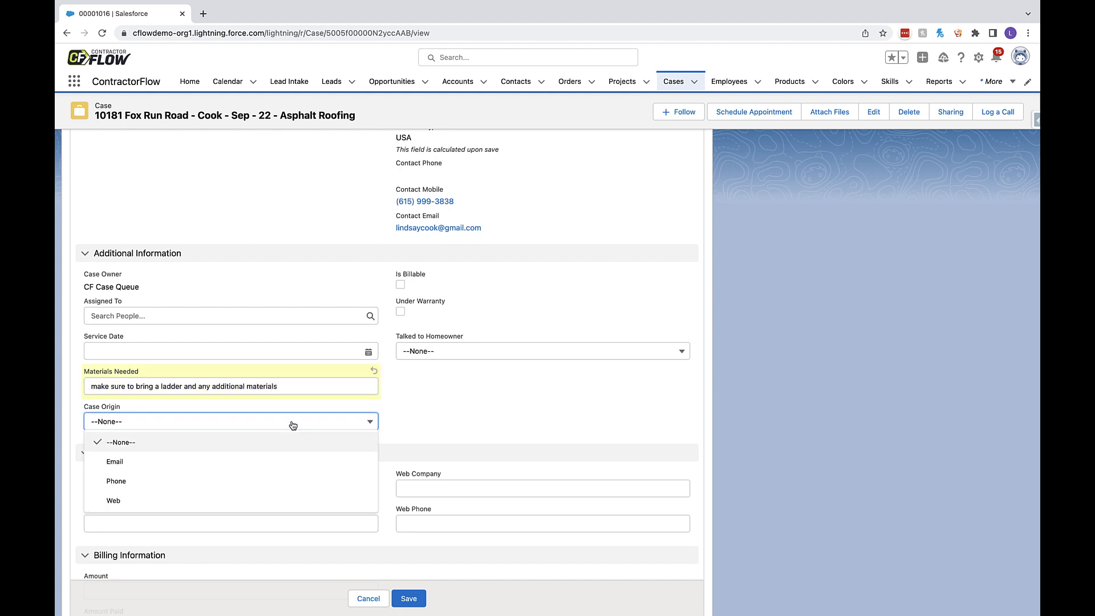
click(271, 476)
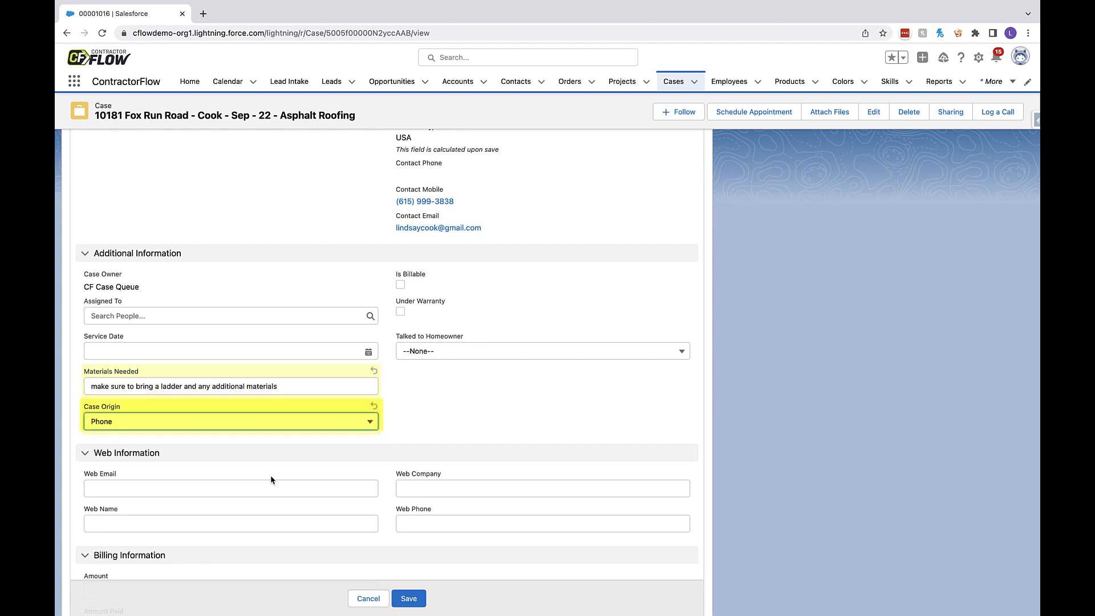
click(416, 600)
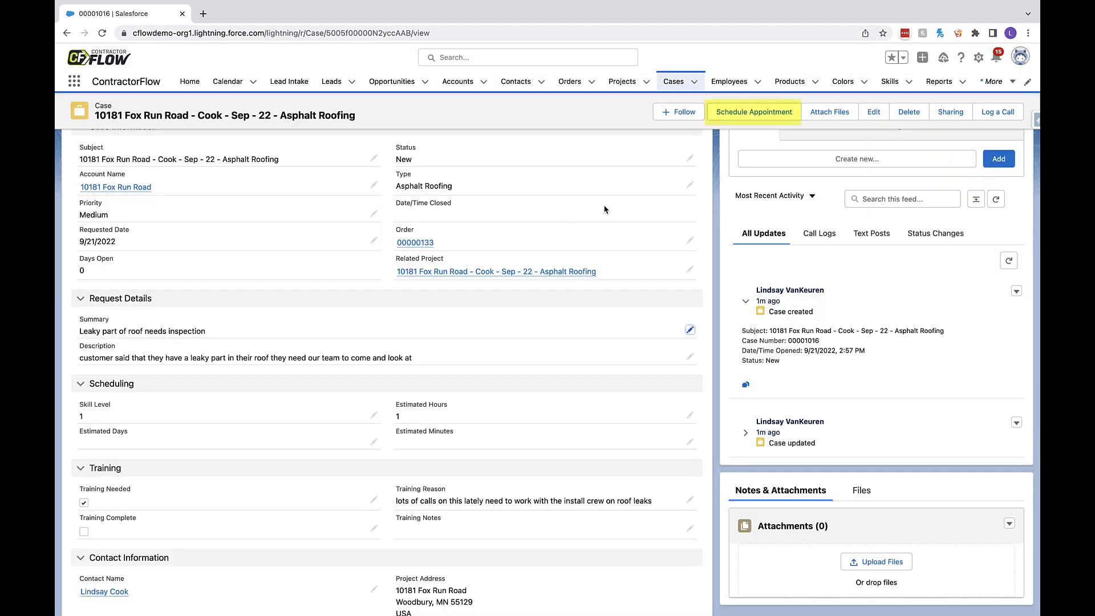
- Open the case's appointment scheduler and check all employees' availability for skill level 1 and 1 hour on Sep 21, 2022
click(735, 112)
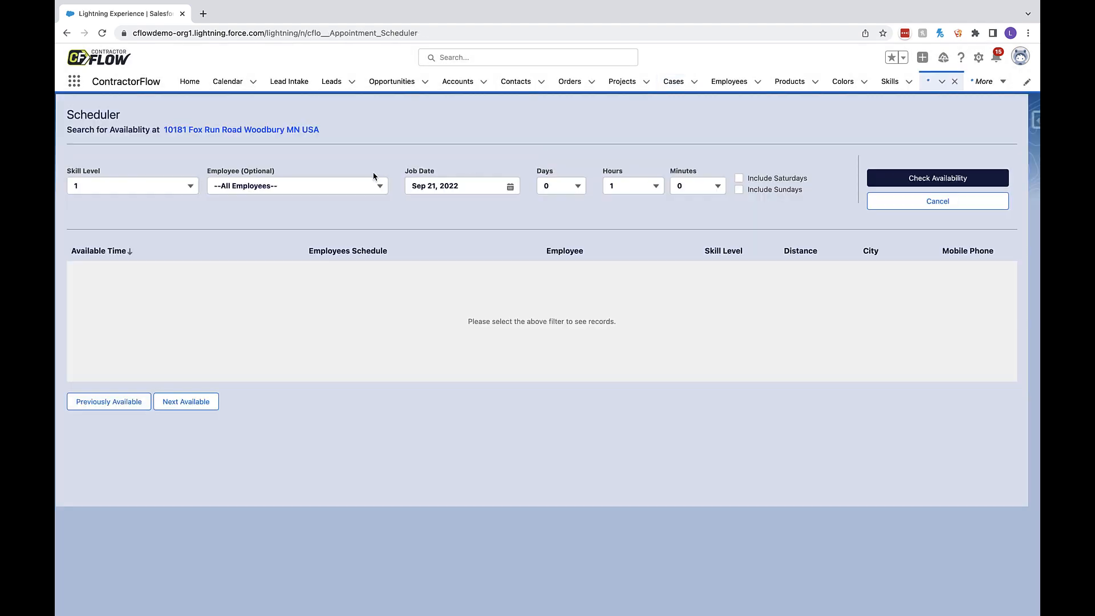
click(153, 196)
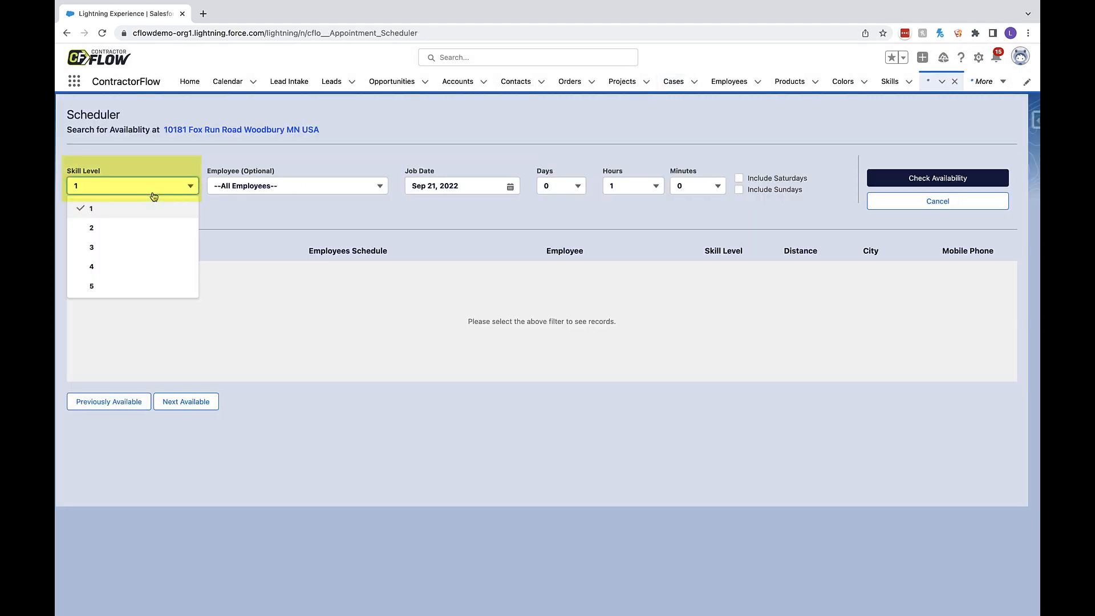
click(154, 196)
click(571, 193)
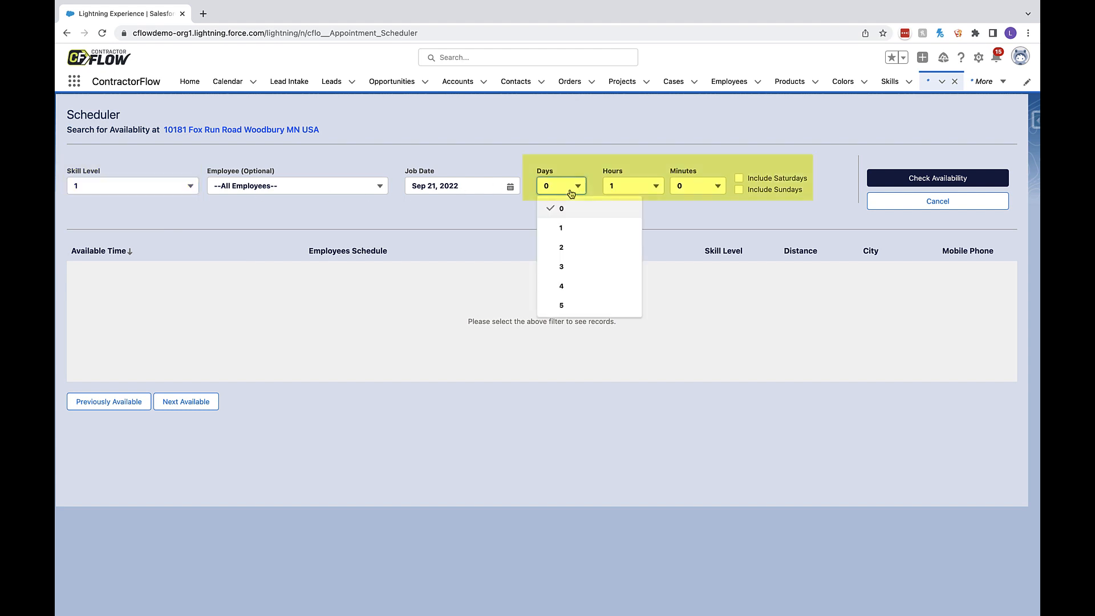
click(571, 193)
click(630, 190)
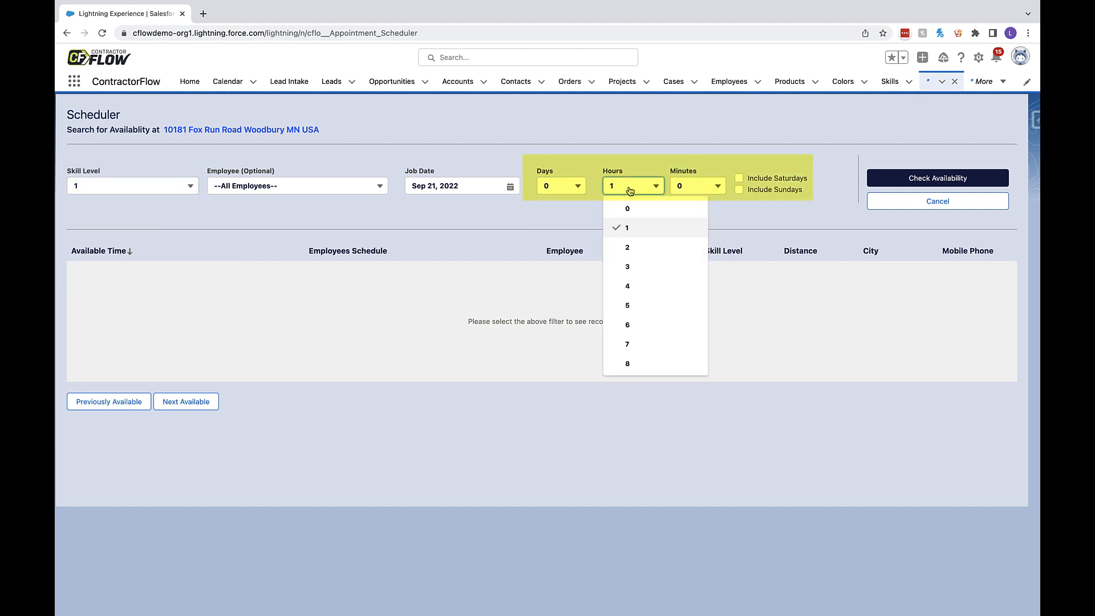
click(630, 190)
click(697, 189)
click(697, 190)
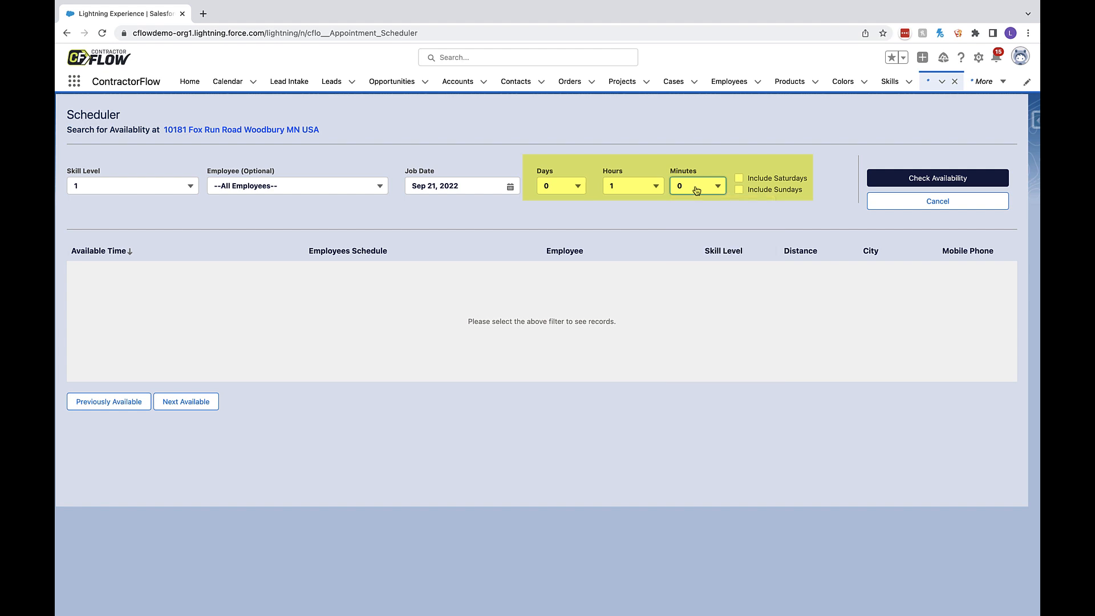
double_click(738, 180)
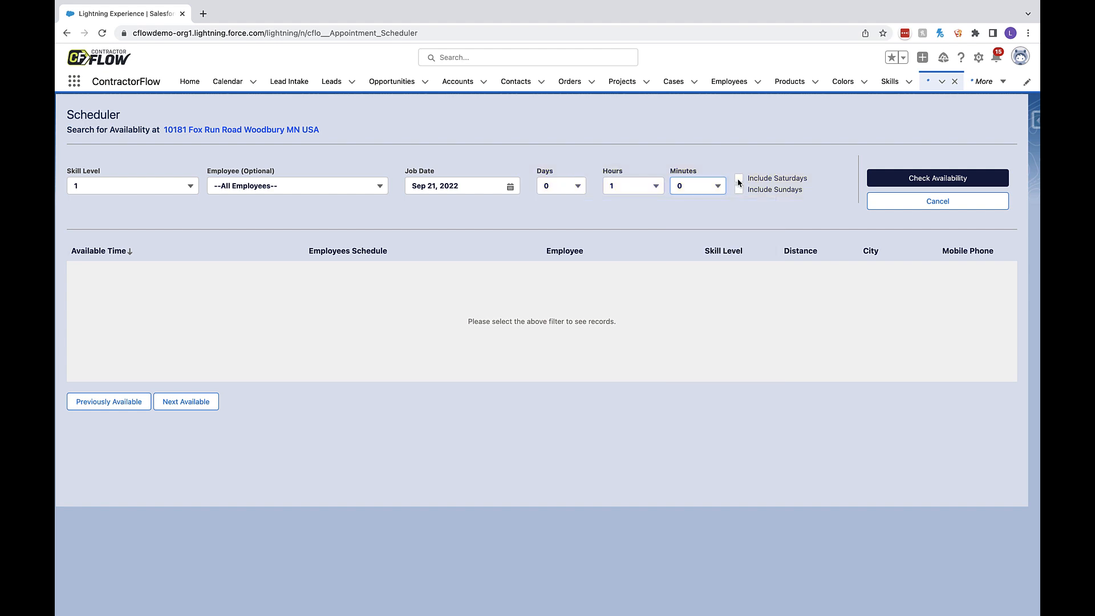
click(894, 181)
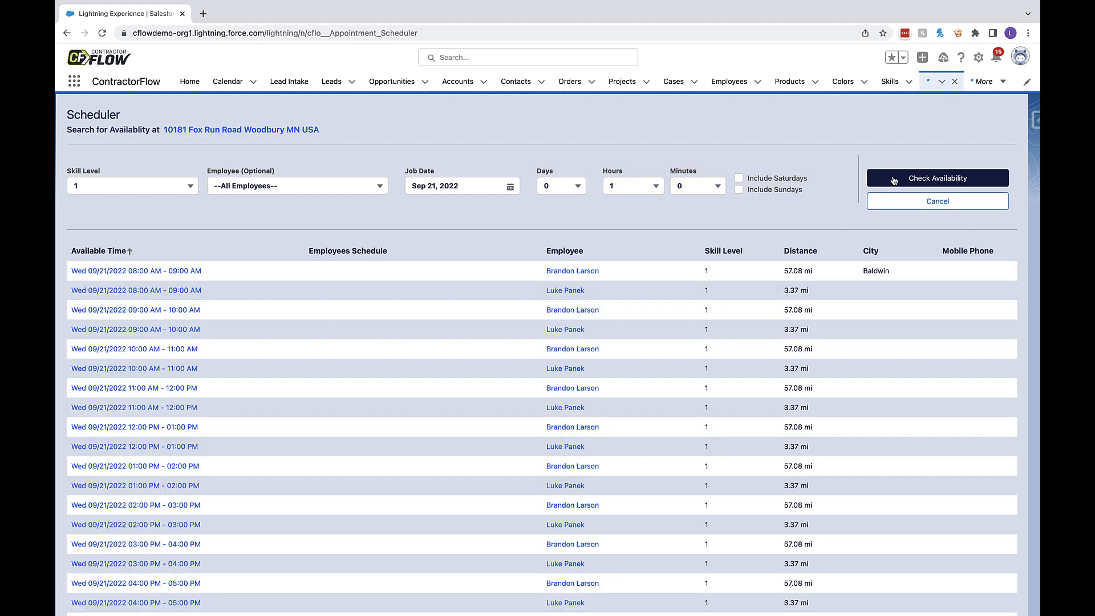
- Sort the slots by distance, pick the nearest employee's 09/21/2022 10:00 AM - 11:00 AM slot, and set the event's start time to 10:30 AM
click(798, 250)
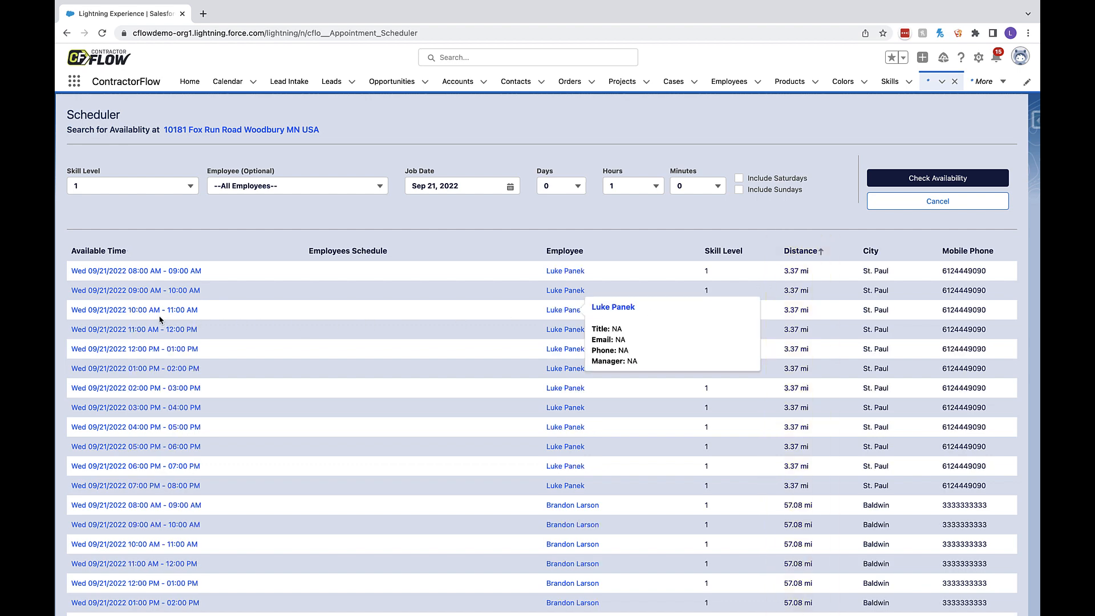
click(131, 311)
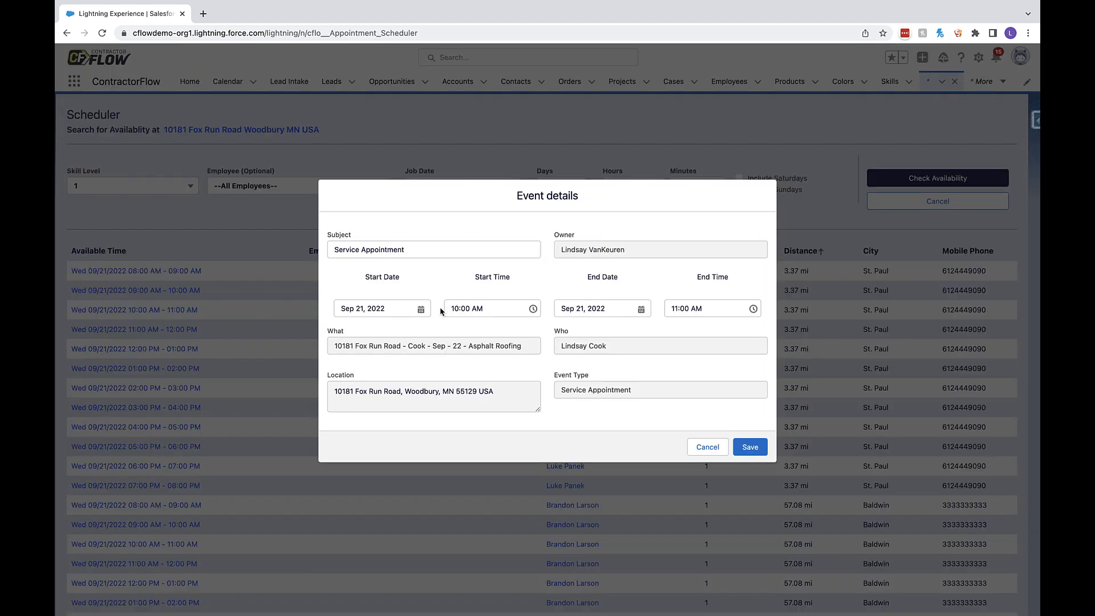
click(502, 310)
scroll(499, 388, down, 1)
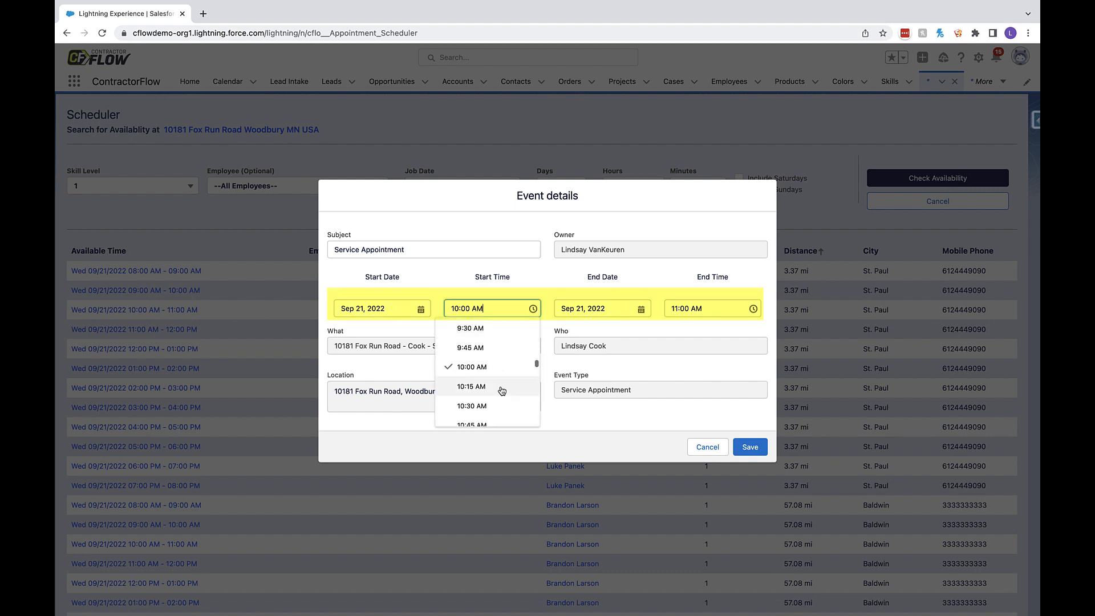
click(498, 405)
click(708, 308)
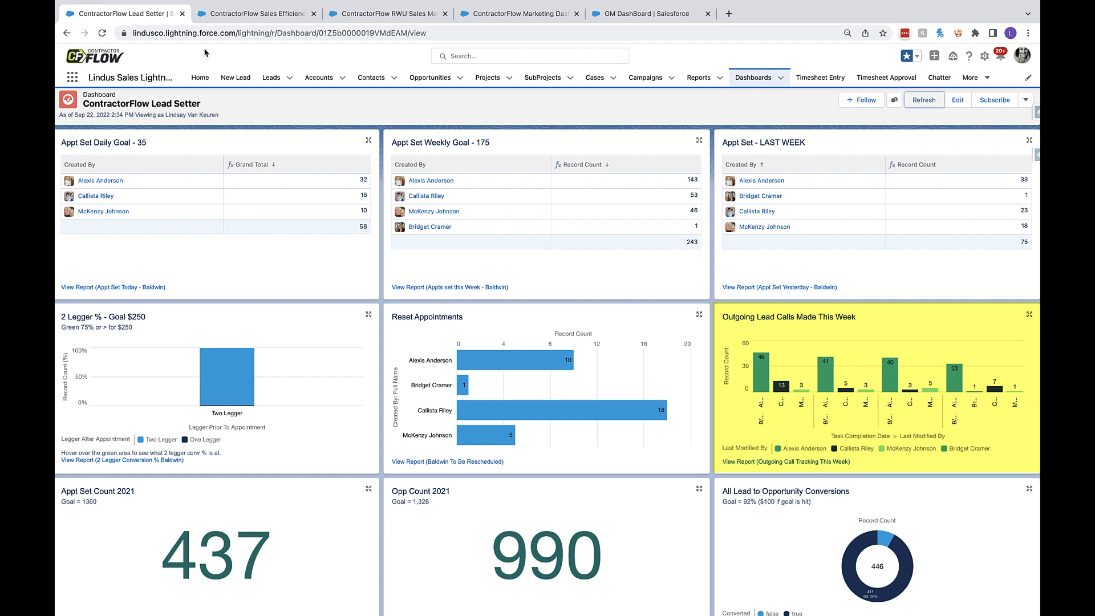
- Examine the ContractorFlow Lead Setter dashboard and the Sales Efficiency dashboard down to its financing charts
scroll(304, 481, down, 1)
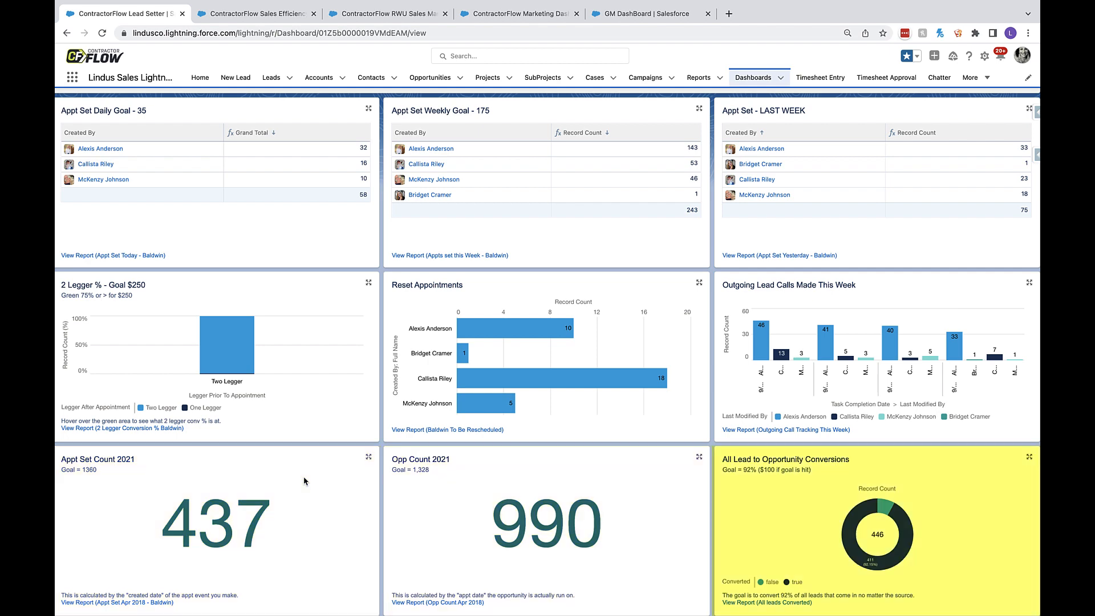
click(259, 14)
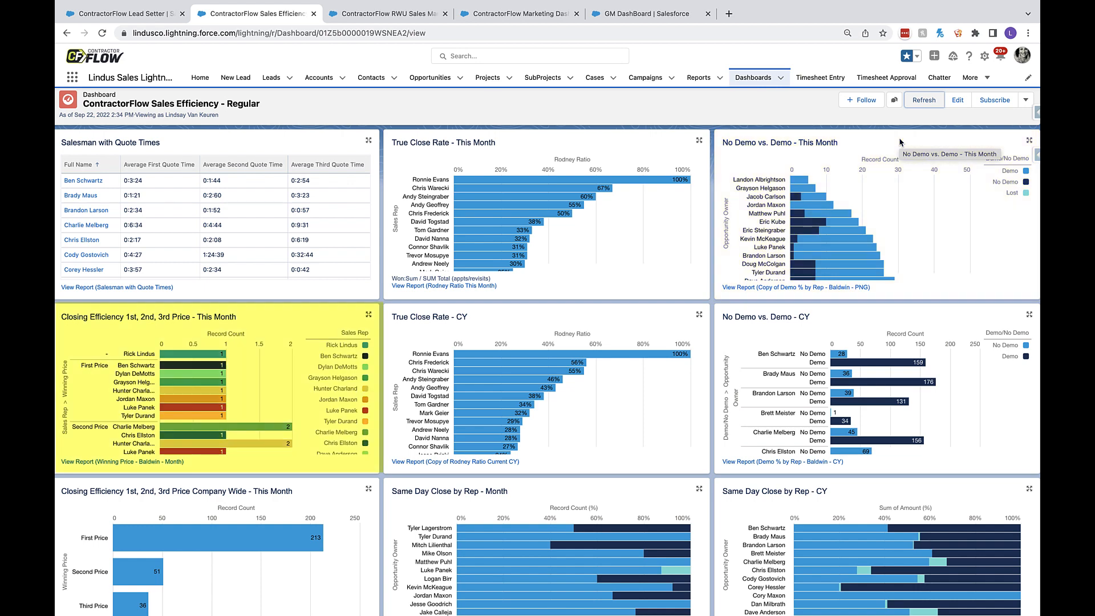
scroll(750, 275, down, 4)
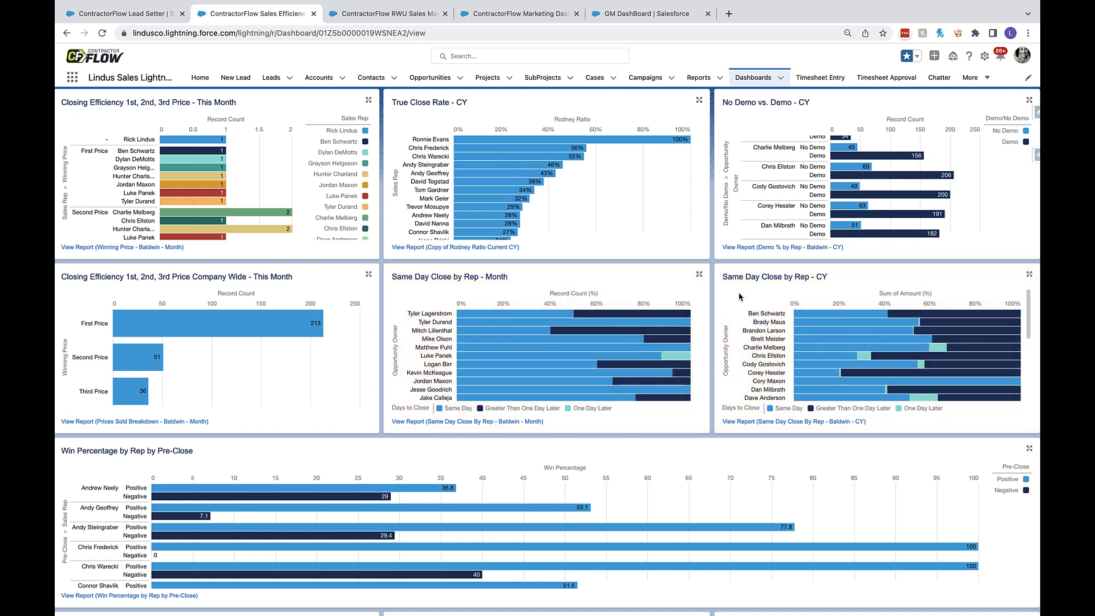
scroll(637, 431, down, 6)
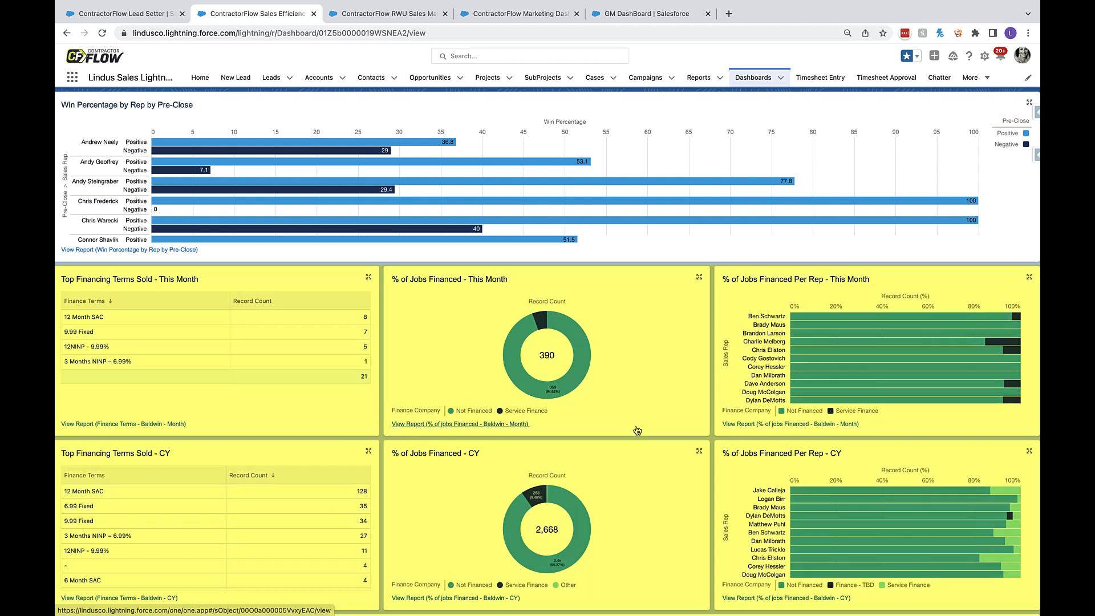
- Examine the ContractorFlow RWU Sales Manager dashboard and the Marketing Dashboard down to the Marketing % to Income chart
click(388, 14)
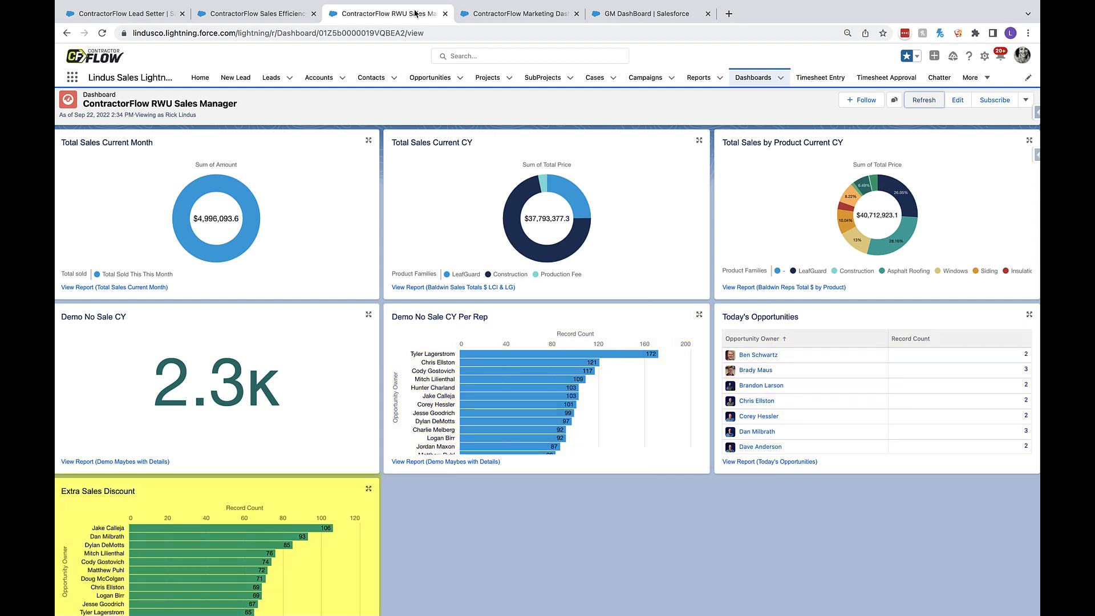
click(518, 14)
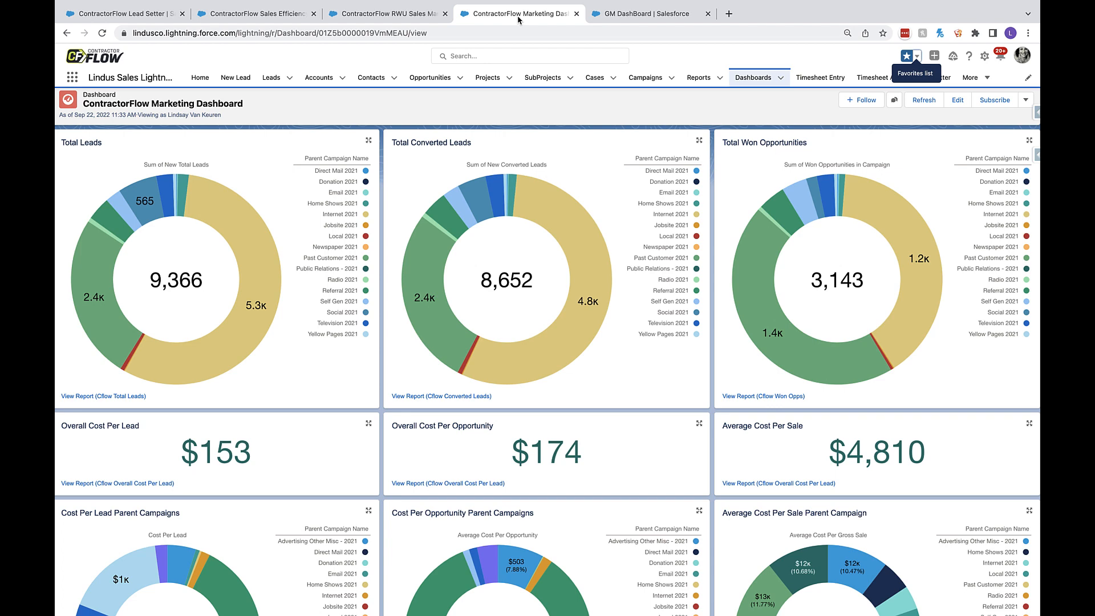
scroll(603, 161, down, 3)
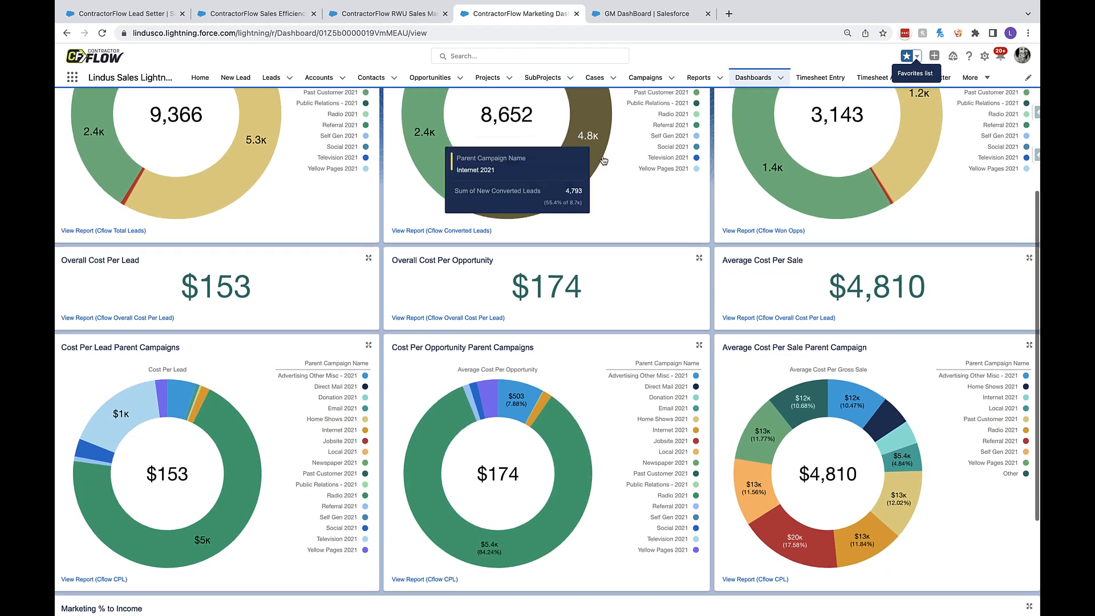
scroll(603, 160, down, 3)
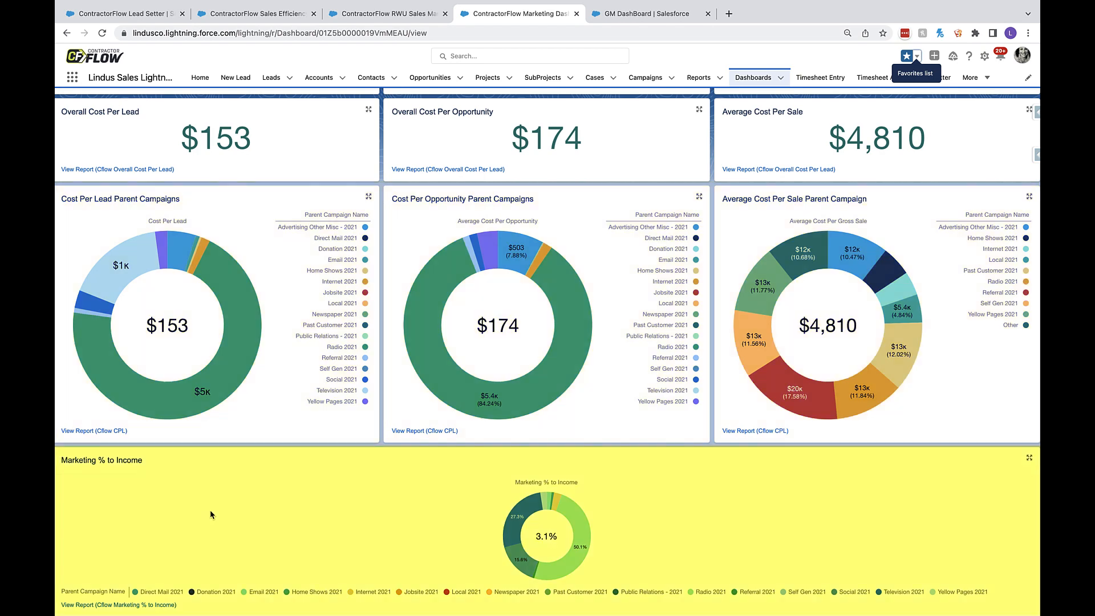
- Examine the GM DashBoard's active projects by family and stage, and their cost and margin by product family
click(626, 14)
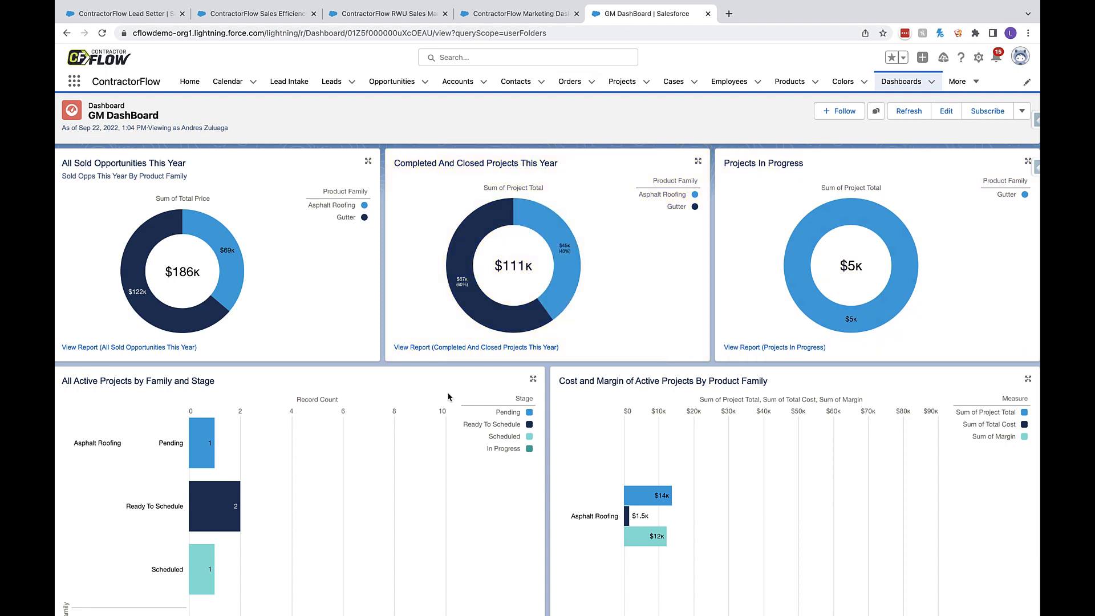
scroll(449, 397, down, 2)
scroll(449, 397, down, 3)
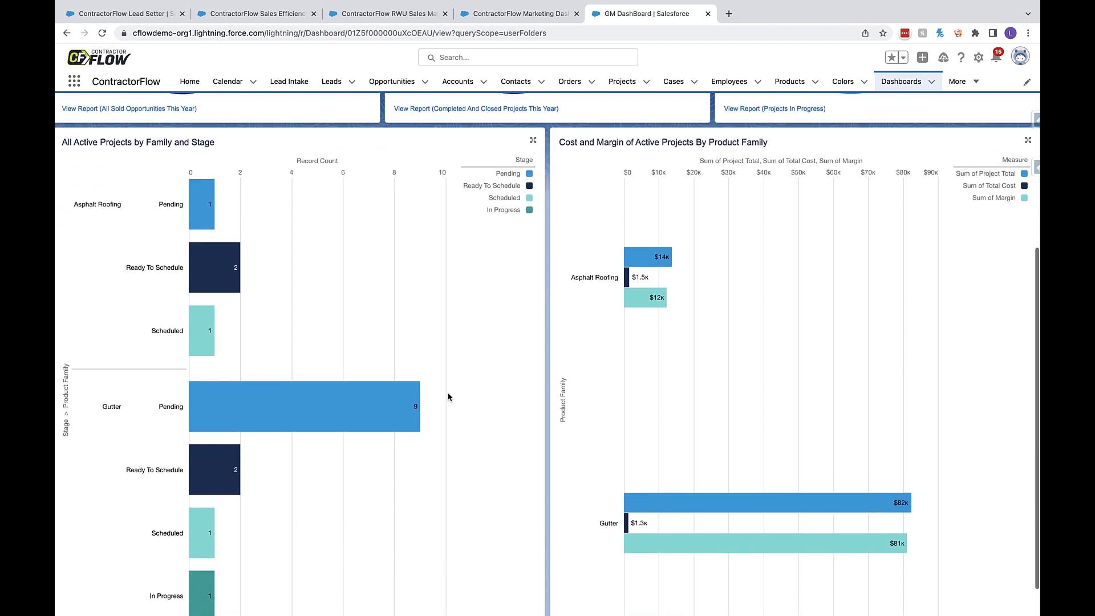
scroll(470, 429, down, 1)
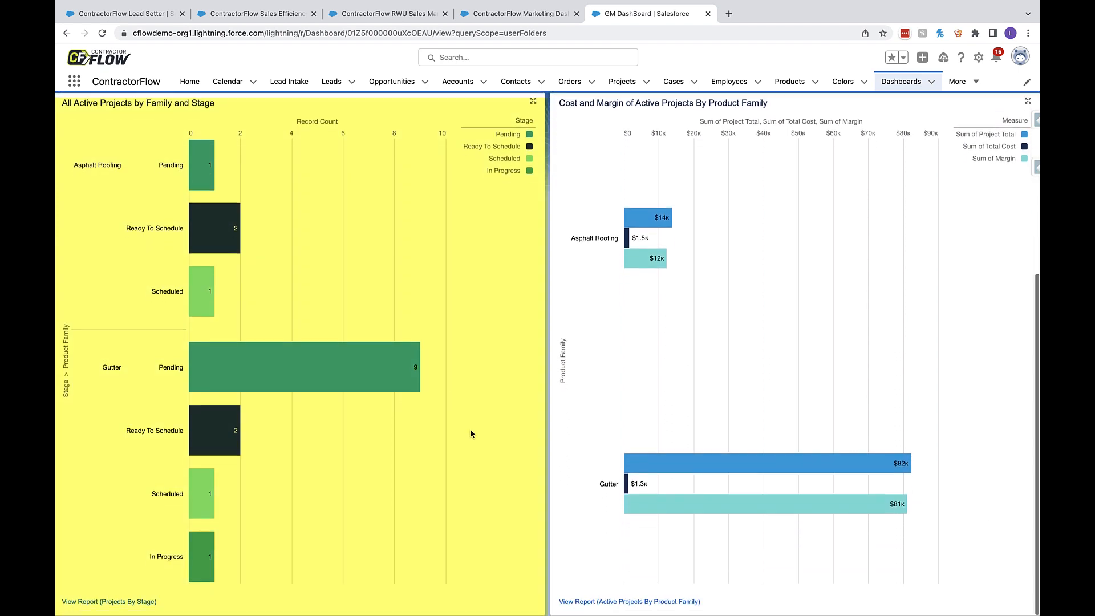